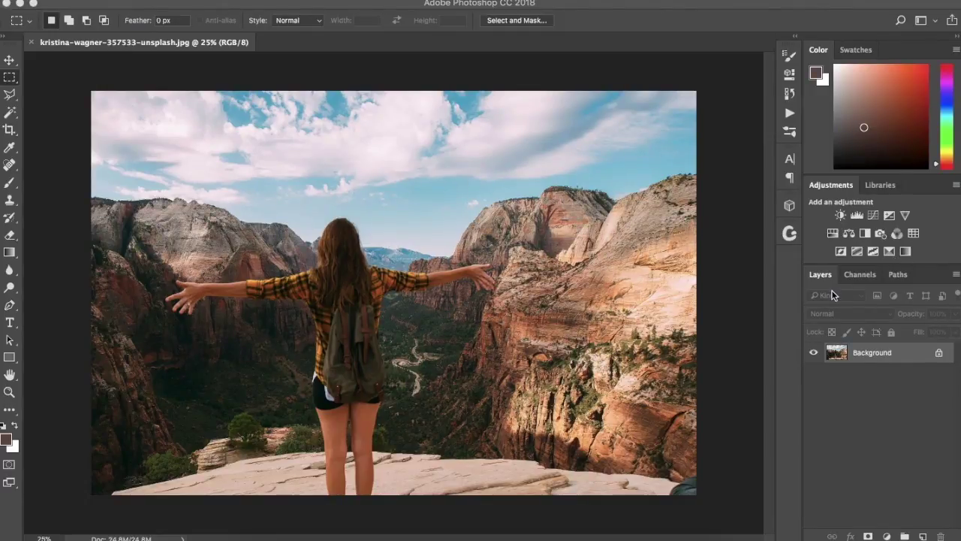
Add a Brightness/Contrast layer at Brightness 70 and Contrast 60, briefly checking 50% opacity.
{"action": "left_click", "coordinate": [841, 216]}
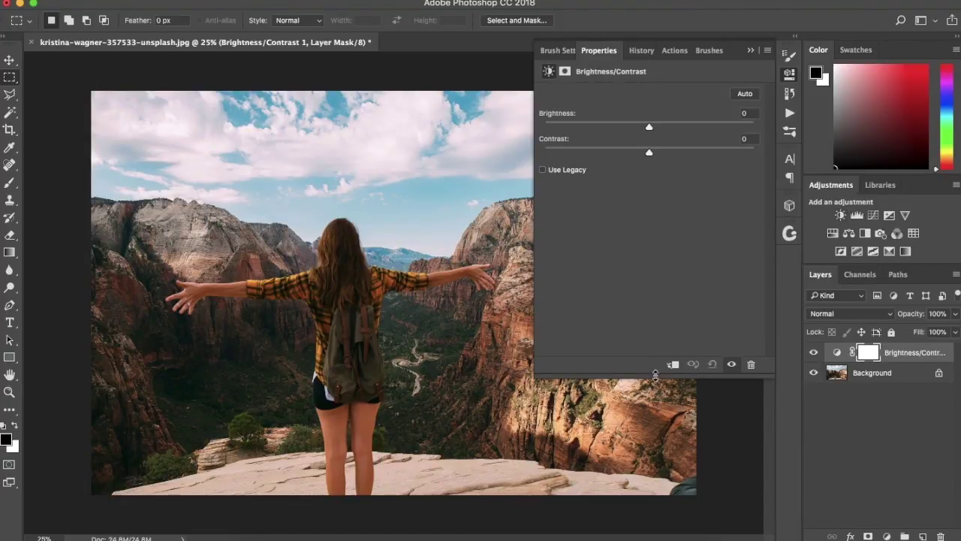
{"action": "left_click_drag", "start_coordinate": [657, 376], "coordinate": [656, 218]}
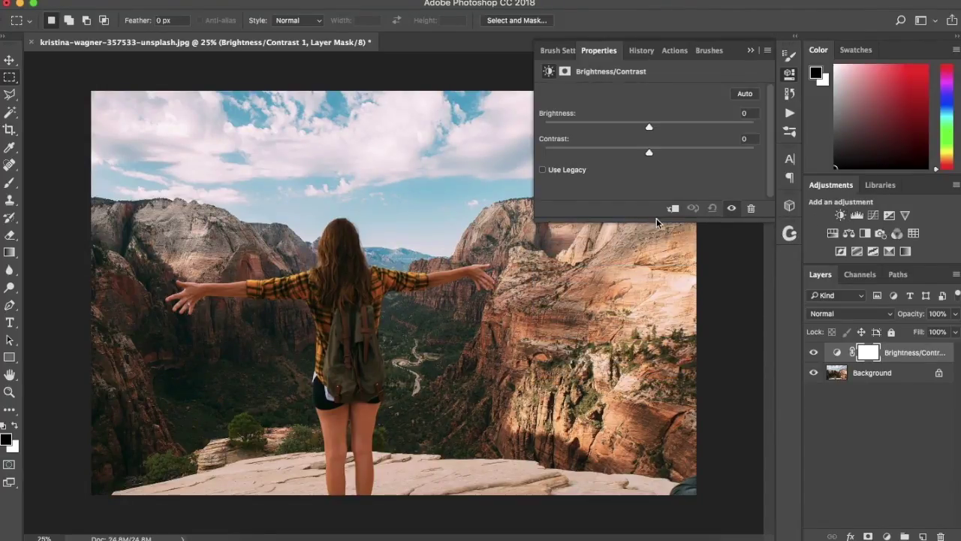
{"action": "left_click", "coordinate": [738, 126]}
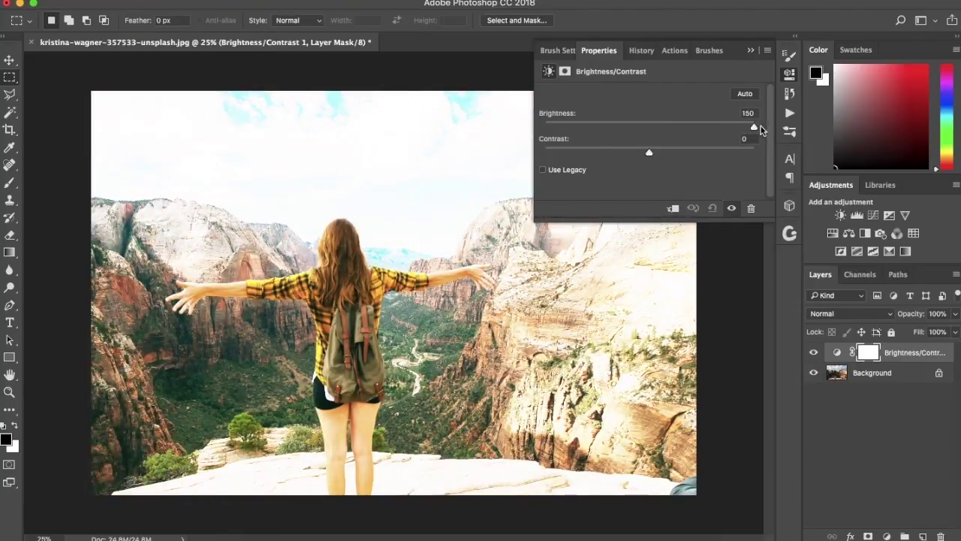
{"action": "left_click_drag", "start_coordinate": [739, 127], "coordinate": [544, 138]}
{"action": "left_click_drag", "start_coordinate": [623, 149], "coordinate": [711, 149]}
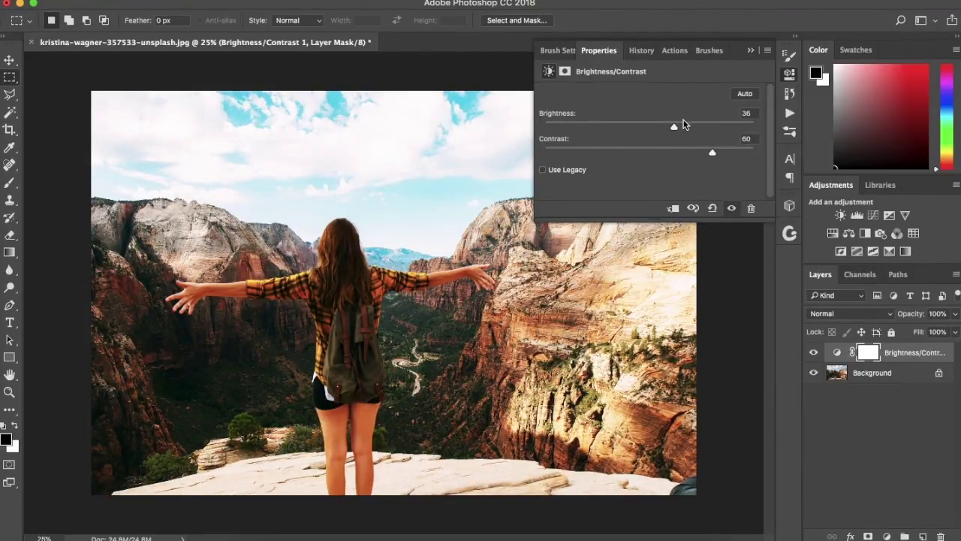
{"action": "left_click_drag", "start_coordinate": [674, 126], "coordinate": [697, 129]}
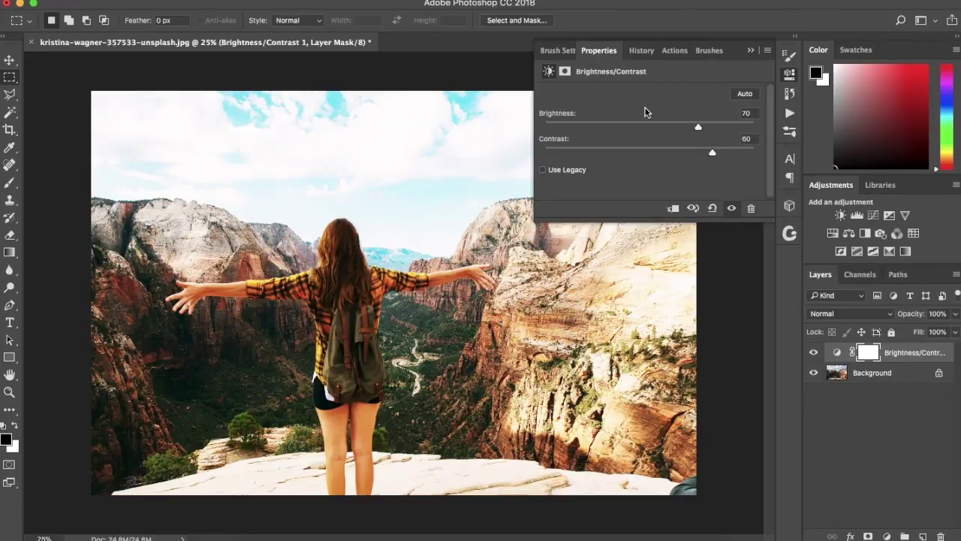
{"action": "key", "text": "5"}
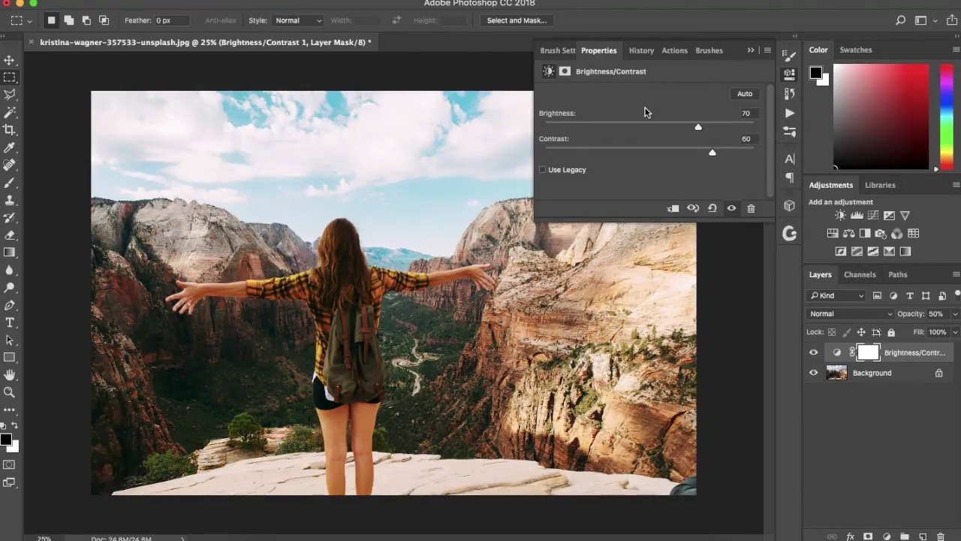
{"action": "key", "text": "0"}
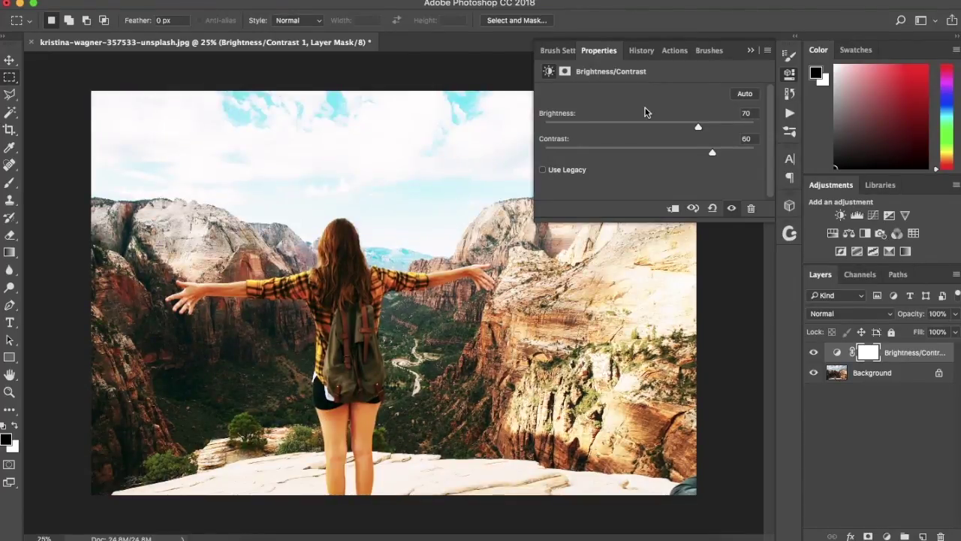
Black out the adjustment mask over the marquee-selected left part of the photo.
{"action": "right_click", "coordinate": [873, 359]}
{"action": "key", "text": "Escape"}
{"action": "left_click_drag", "start_coordinate": [91, 91], "coordinate": [500, 533]}
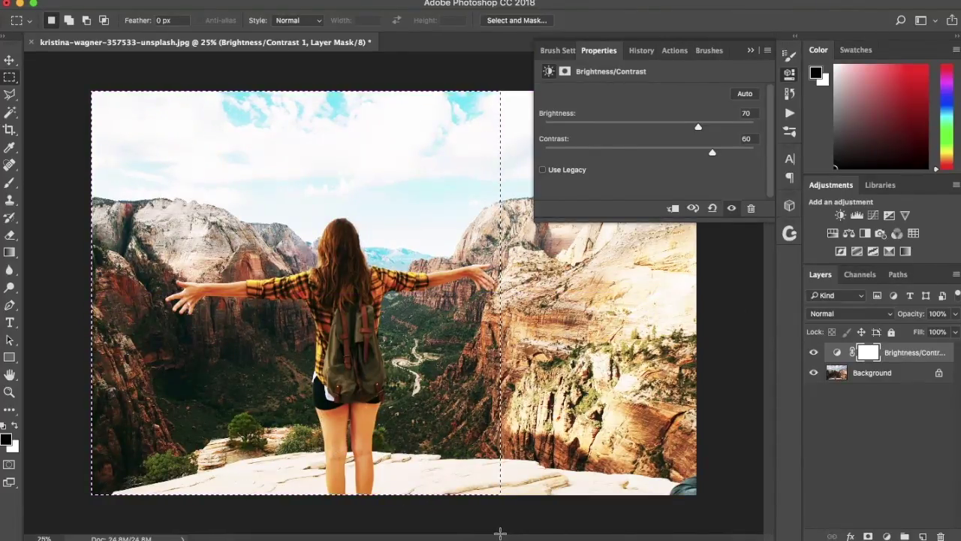
{"action": "key", "text": "alt+BackSpace"}
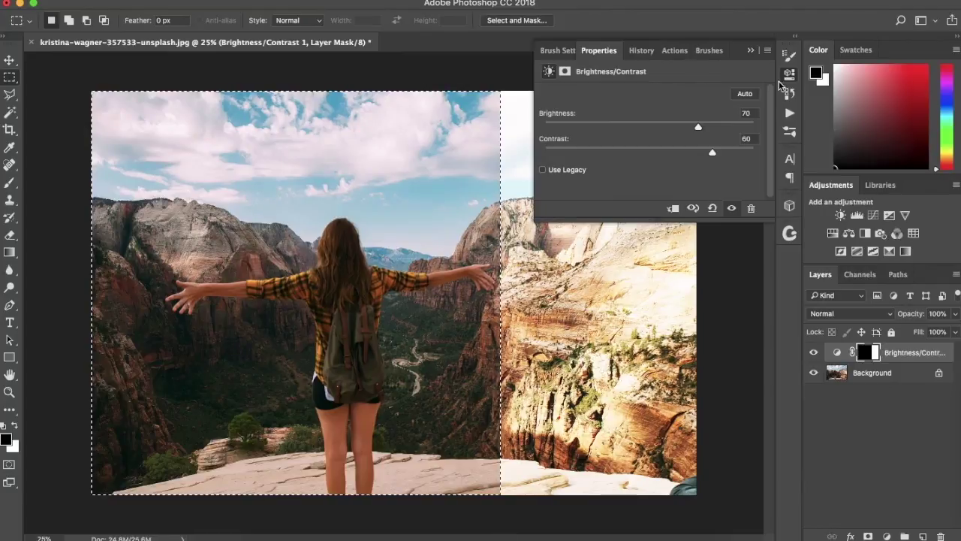
Deselect, refill the whole mask white, and set the layer opacity to 50%.
{"action": "left_click", "coordinate": [759, 51]}
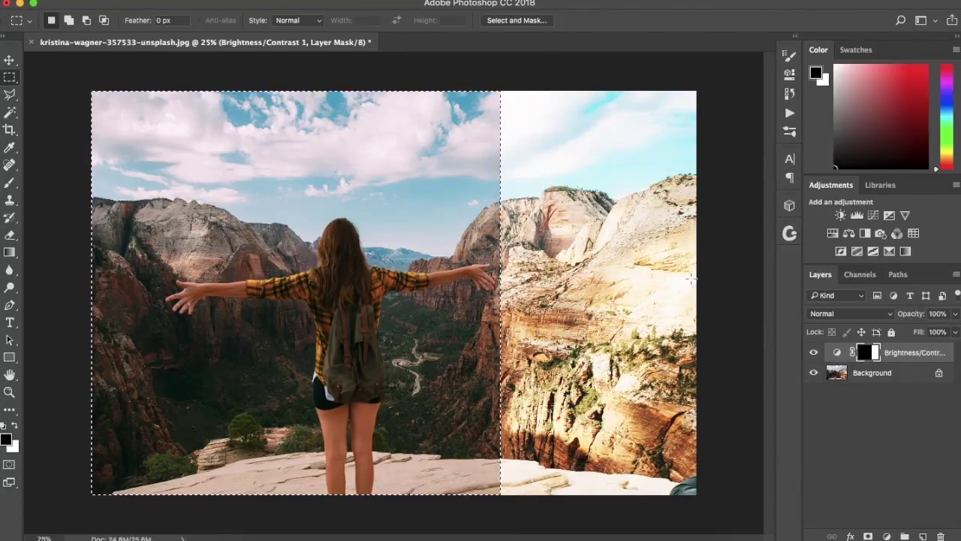
{"action": "left_click", "coordinate": [603, 279]}
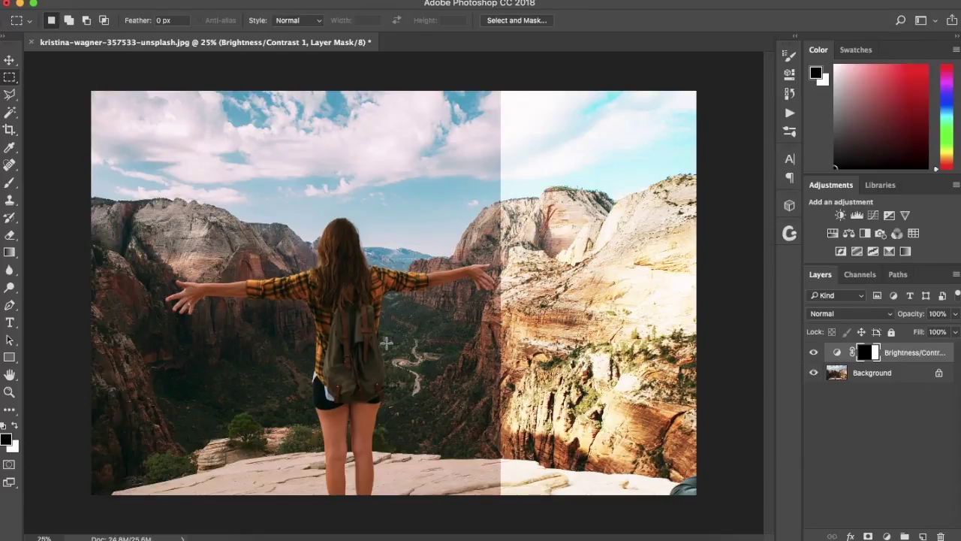
{"action": "key", "text": "ctrl+BackSpace"}
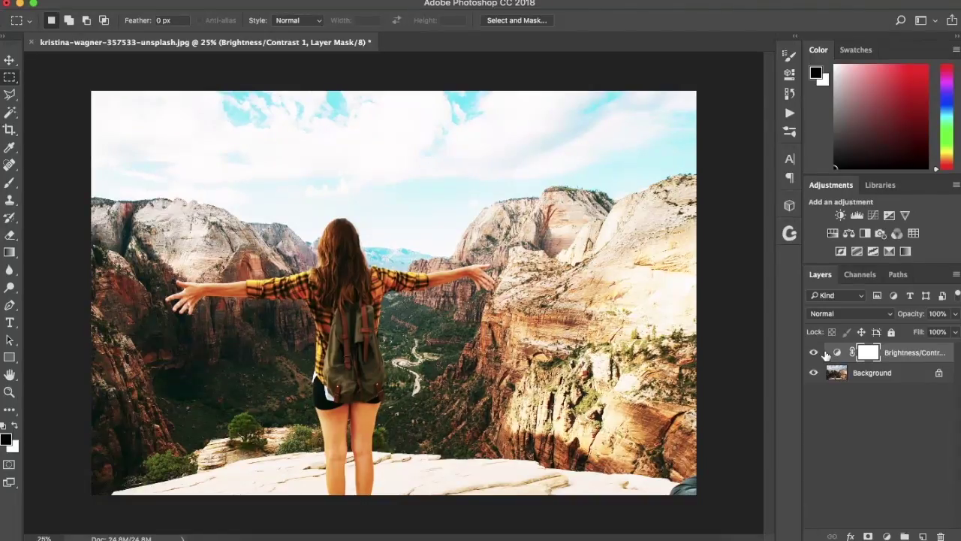
{"action": "key", "text": "5"}
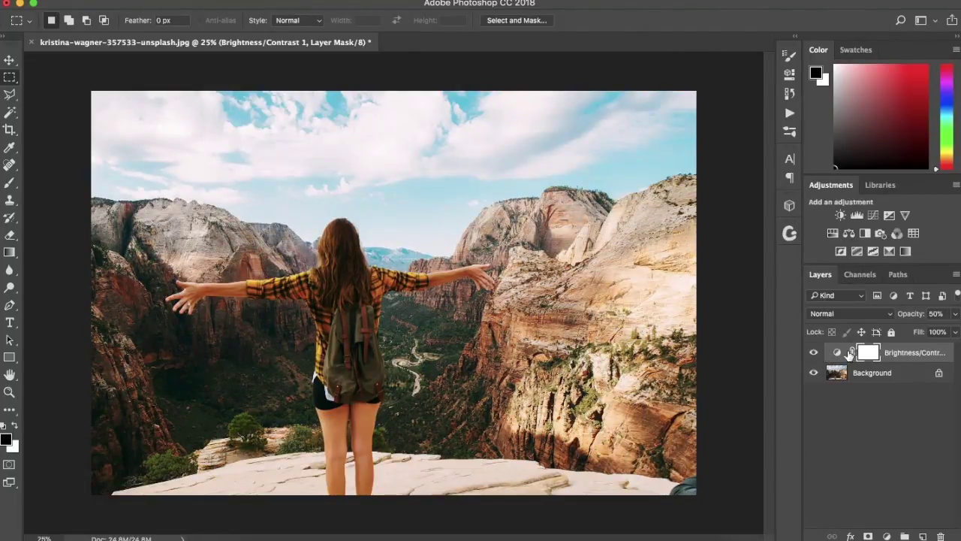
Add a Levels layer with input black point 41 and midtone 1.85.
{"action": "left_click", "coordinate": [856, 216]}
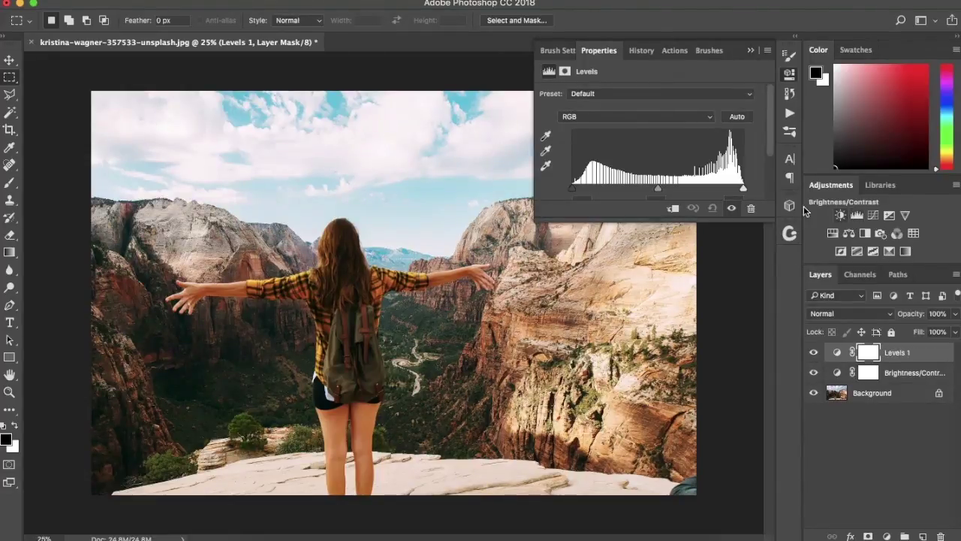
{"action": "left_click_drag", "start_coordinate": [665, 222], "coordinate": [665, 282]}
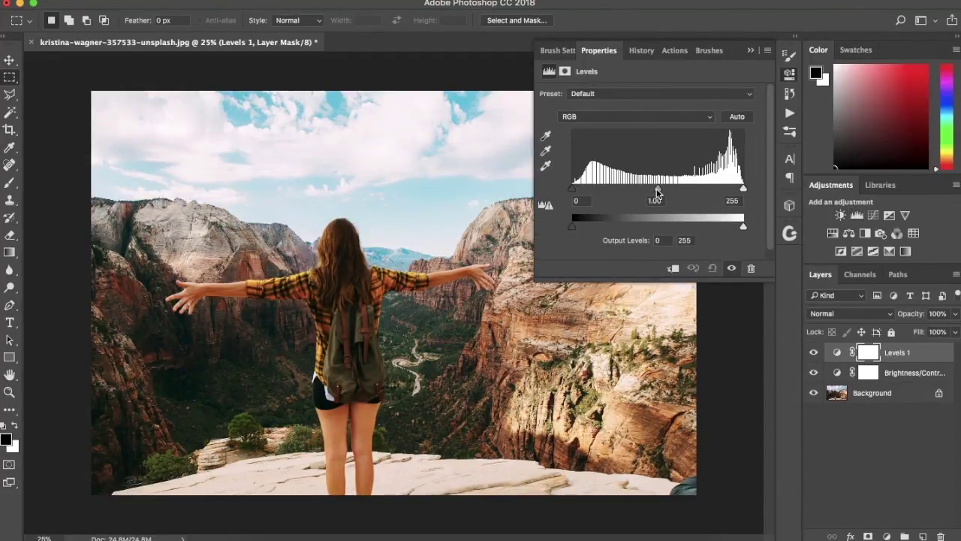
{"action": "left_click_drag", "start_coordinate": [657, 189], "coordinate": [633, 191]}
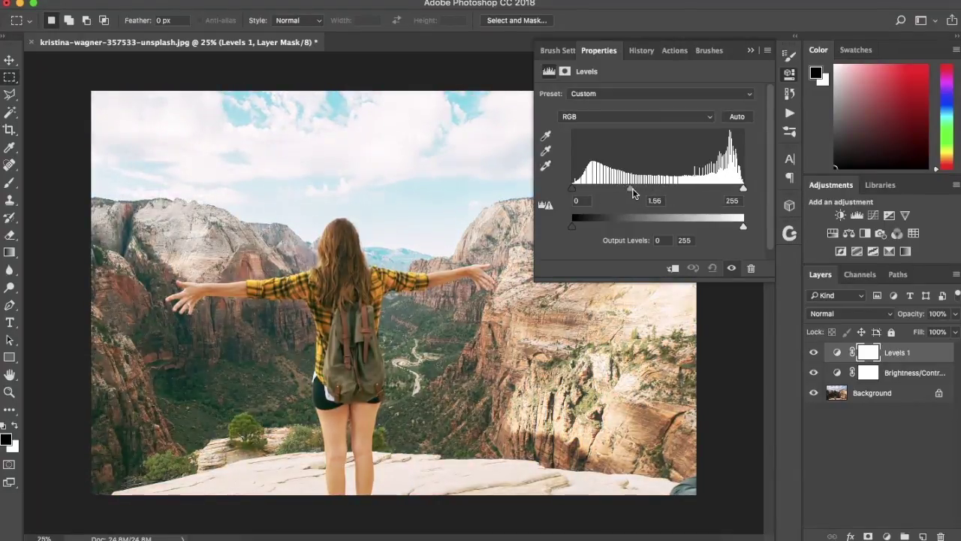
{"action": "left_click_drag", "start_coordinate": [573, 190], "coordinate": [642, 192]}
{"action": "mouse_move", "coordinate": [741, 192]}
{"action": "left_mouse_down"}
{"action": "mouse_move", "coordinate": [672, 195]}
{"action": "mouse_move", "coordinate": [748, 194]}
{"action": "left_mouse_up"}
{"action": "left_click_drag", "start_coordinate": [638, 191], "coordinate": [600, 196]}
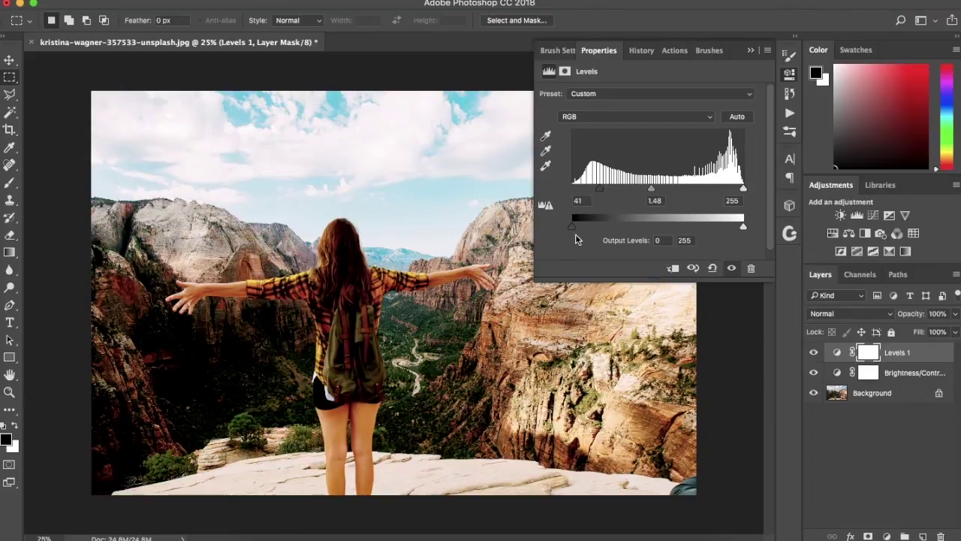
{"action": "mouse_move", "coordinate": [575, 227]}
{"action": "left_mouse_down"}
{"action": "mouse_move", "coordinate": [685, 229]}
{"action": "mouse_move", "coordinate": [557, 225]}
{"action": "left_mouse_up"}
{"action": "mouse_move", "coordinate": [746, 226]}
{"action": "left_mouse_down"}
{"action": "mouse_move", "coordinate": [637, 219]}
{"action": "mouse_move", "coordinate": [760, 218]}
{"action": "left_mouse_up"}
{"action": "mouse_move", "coordinate": [652, 193]}
{"action": "left_mouse_down"}
{"action": "mouse_move", "coordinate": [629, 193]}
{"action": "mouse_move", "coordinate": [641, 192]}
{"action": "left_mouse_up"}
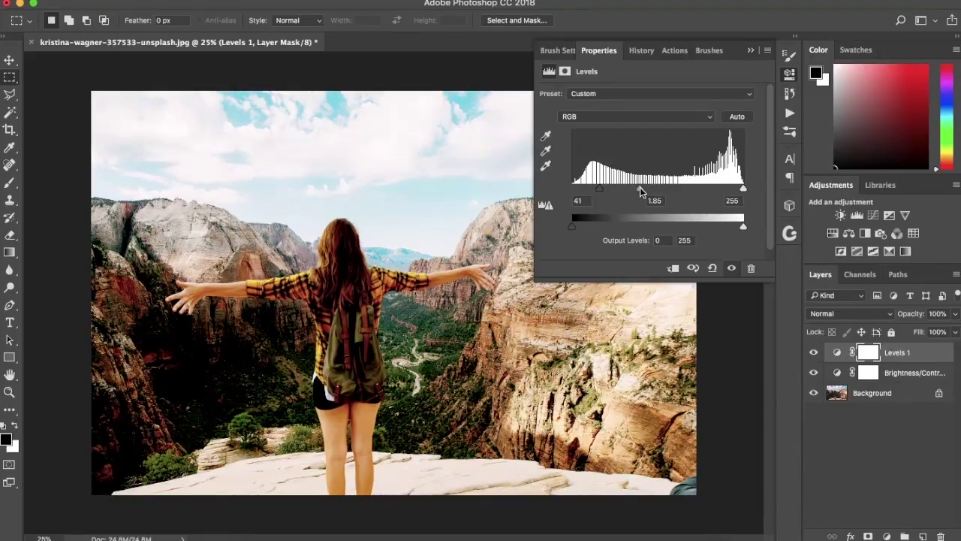
Tweak the Red, Green (black point 28) and Blue channel levels to warm the photo.
{"action": "left_click", "coordinate": [624, 117]}
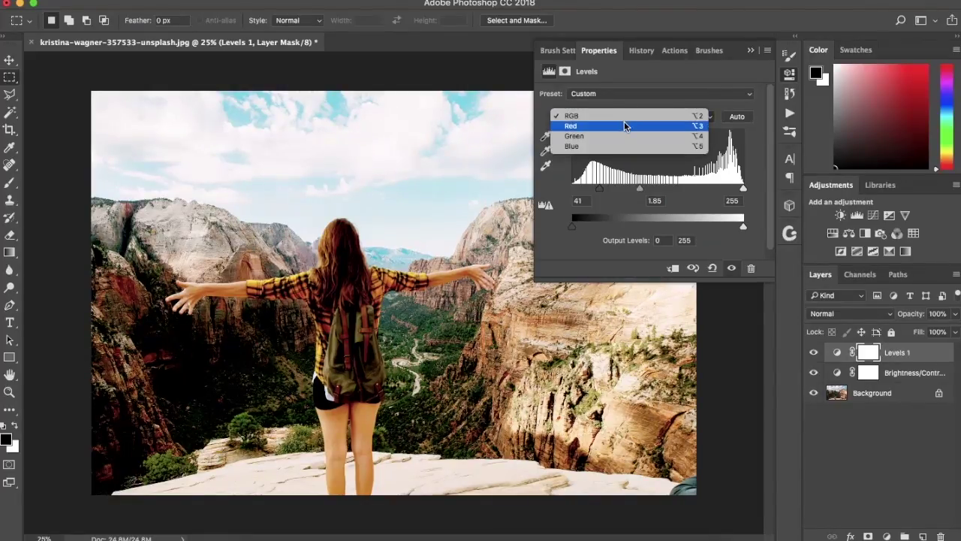
{"action": "left_click", "coordinate": [625, 124]}
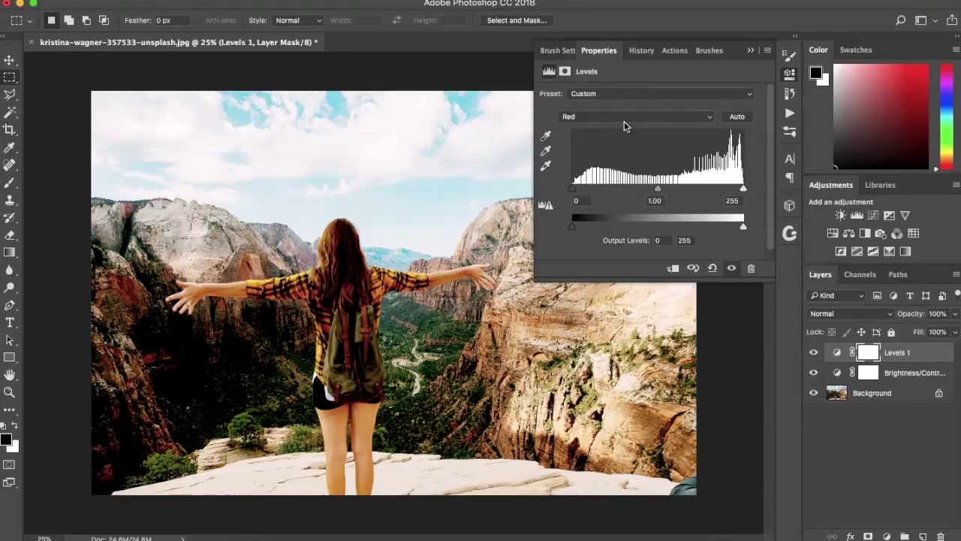
{"action": "left_click_drag", "start_coordinate": [656, 190], "coordinate": [607, 194]}
{"action": "left_click", "coordinate": [659, 118]}
{"action": "left_click", "coordinate": [655, 127]}
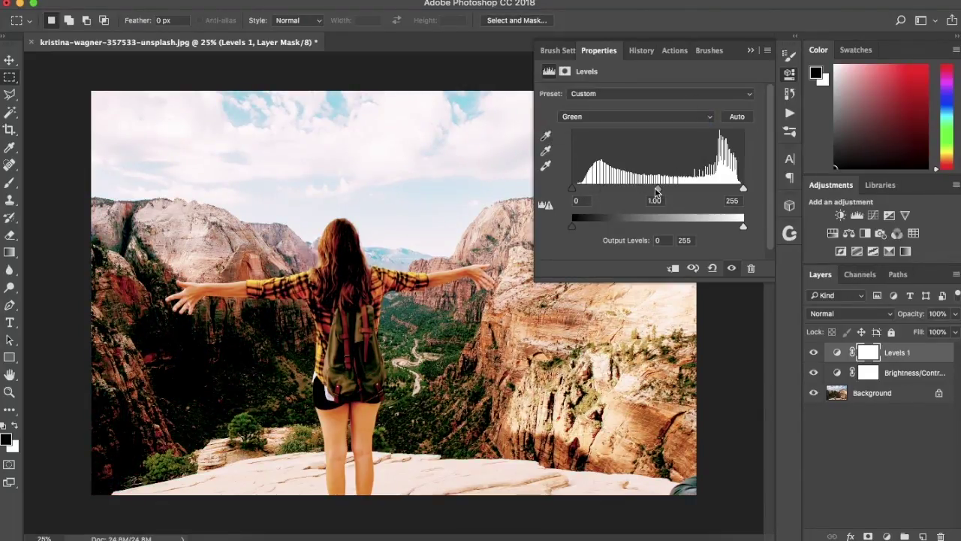
{"action": "left_click_drag", "start_coordinate": [659, 192], "coordinate": [645, 191]}
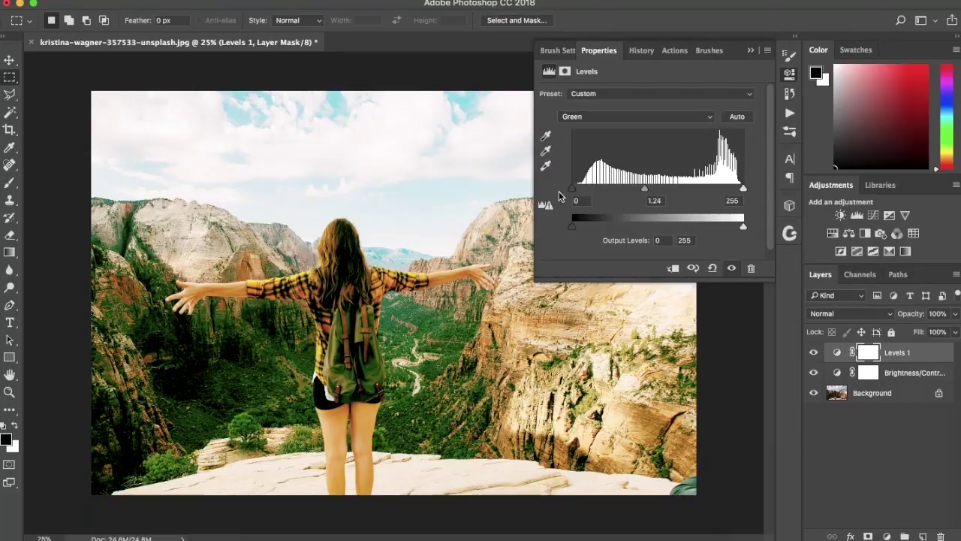
{"action": "left_click_drag", "start_coordinate": [573, 193], "coordinate": [590, 194]}
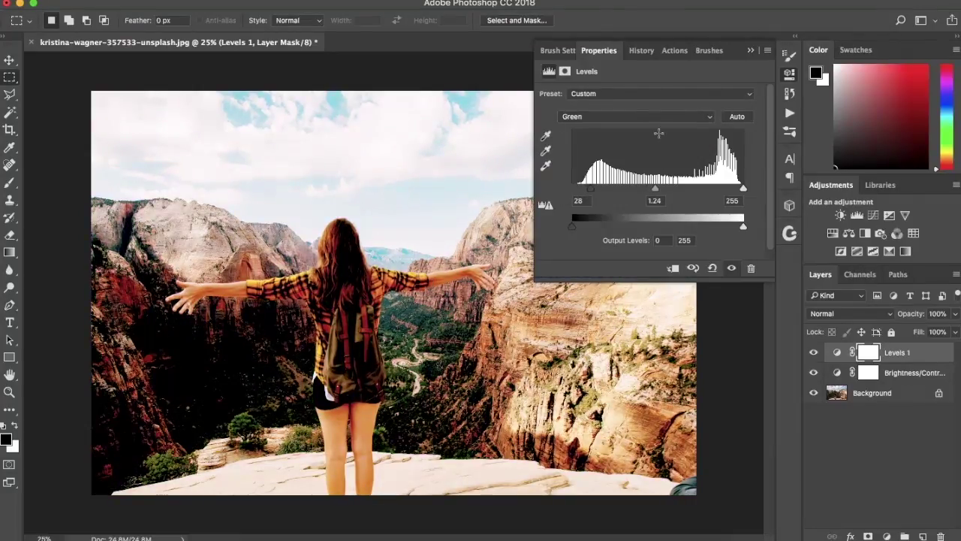
{"action": "left_click", "coordinate": [643, 113]}
{"action": "left_click", "coordinate": [643, 127]}
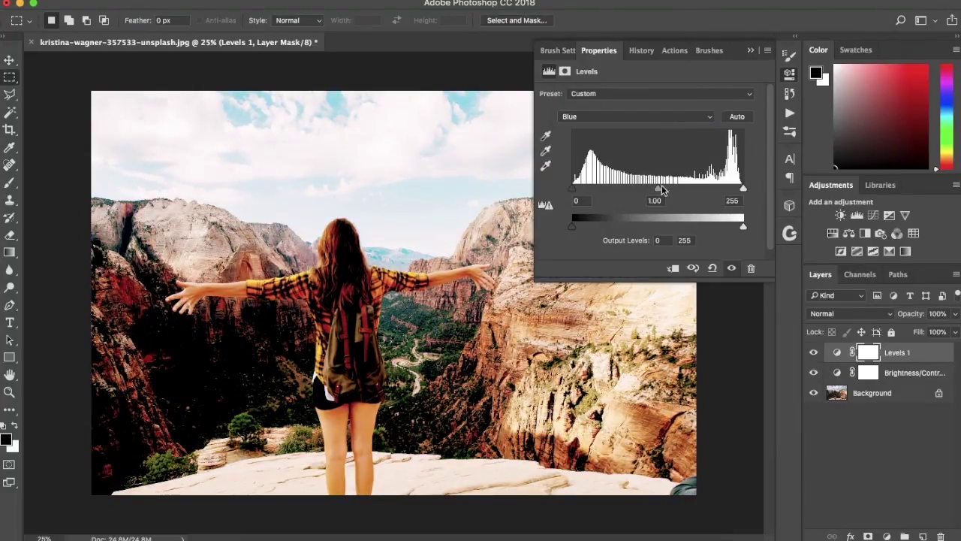
{"action": "mouse_move", "coordinate": [658, 191]}
{"action": "left_mouse_down"}
{"action": "mouse_move", "coordinate": [687, 191]}
{"action": "mouse_move", "coordinate": [624, 191]}
{"action": "mouse_move", "coordinate": [640, 193]}
{"action": "left_mouse_up"}
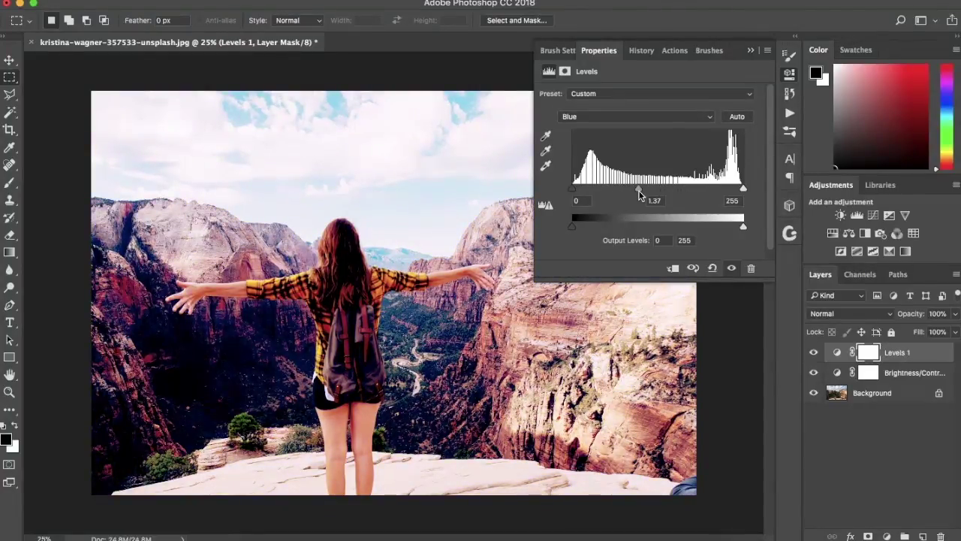
{"action": "left_click_drag", "start_coordinate": [574, 189], "coordinate": [593, 194]}
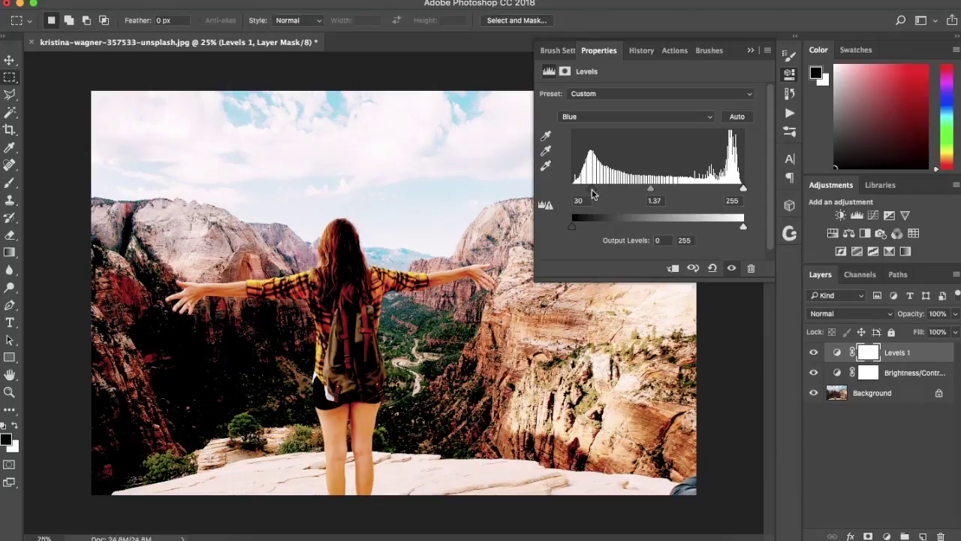
Compare the photo with Levels 1 on and off, then delete the Levels 1 layer.
{"action": "left_click", "coordinate": [751, 50]}
{"action": "left_click", "coordinate": [815, 353]}
{"action": "left_click", "coordinate": [815, 353]}
{"action": "left_click", "coordinate": [814, 353]}
{"action": "left_click", "coordinate": [814, 353]}
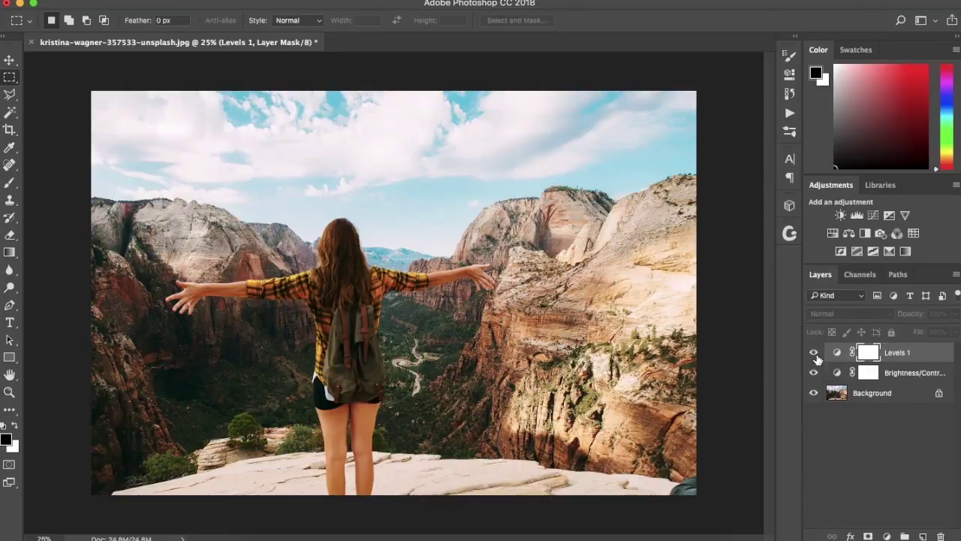
{"action": "left_click", "coordinate": [815, 353]}
{"action": "left_click", "coordinate": [814, 353]}
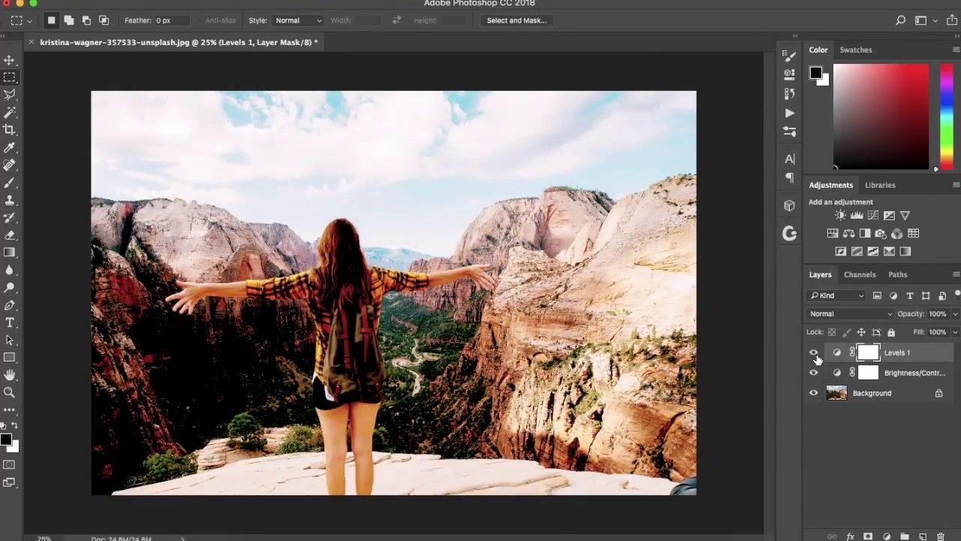
{"action": "left_click", "coordinate": [814, 353]}
{"action": "left_click", "coordinate": [814, 353]}
{"action": "left_click", "coordinate": [816, 354]}
{"action": "left_click", "coordinate": [814, 353]}
{"action": "left_click", "coordinate": [814, 353]}
{"action": "left_click", "coordinate": [814, 353]}
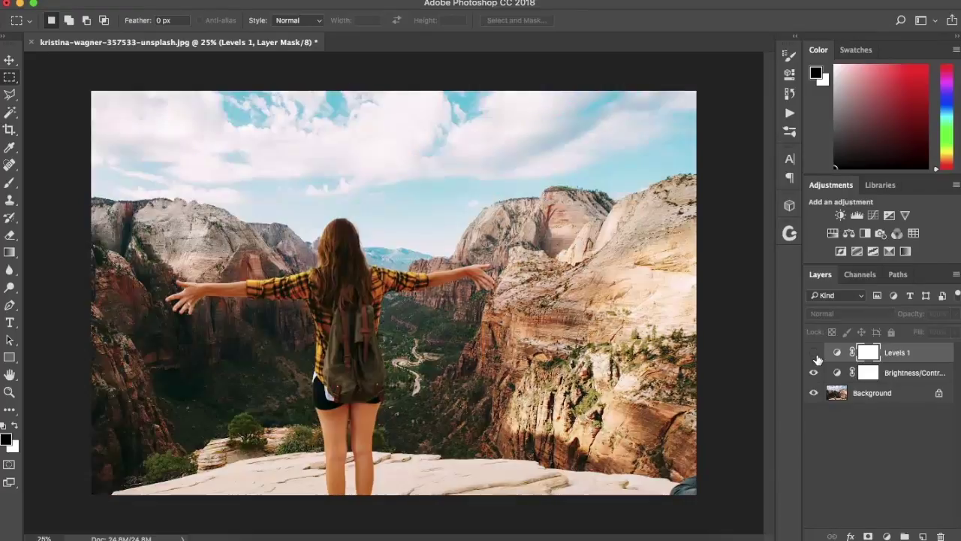
{"action": "left_click", "coordinate": [815, 356]}
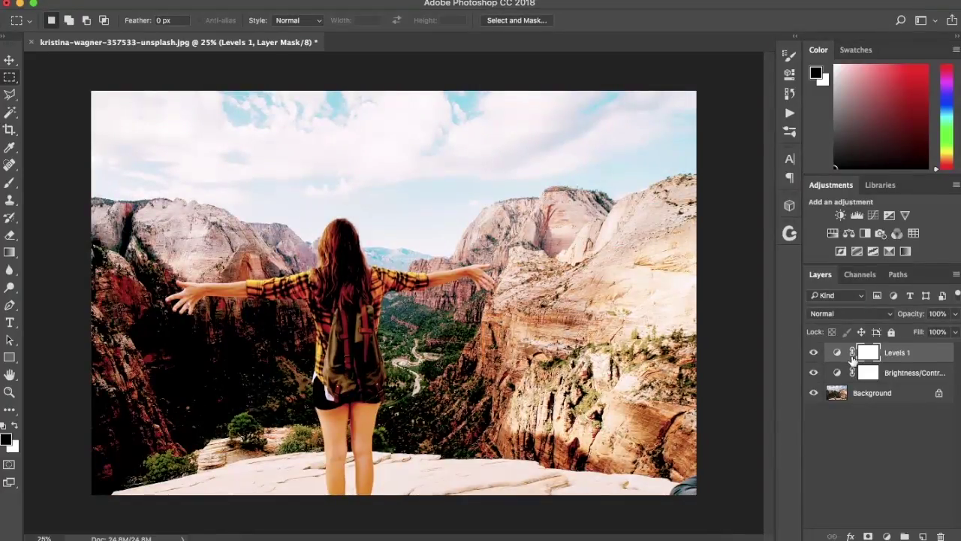
{"action": "key", "text": "Delete"}
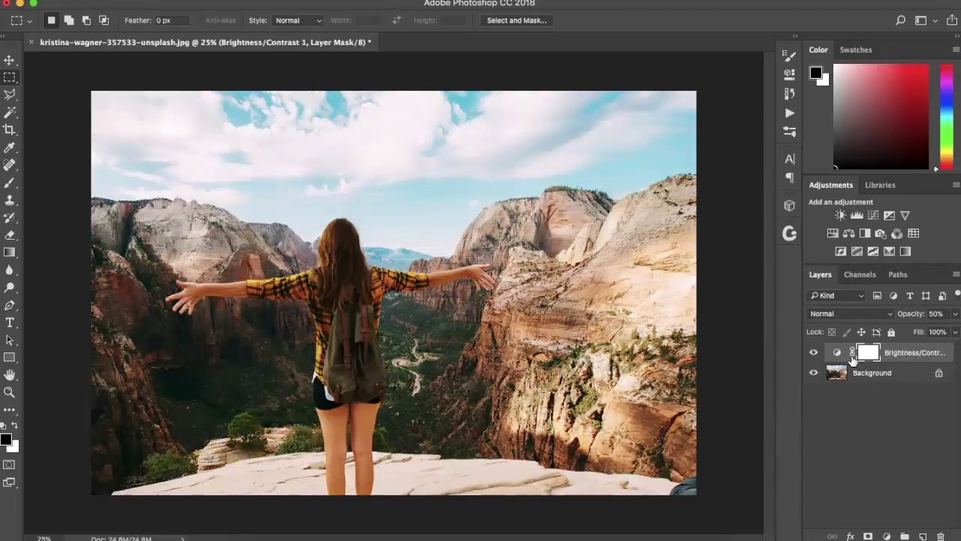
Add a Curves layer and drag several RGB curve points into a steep S-curve.
{"action": "left_click", "coordinate": [874, 215]}
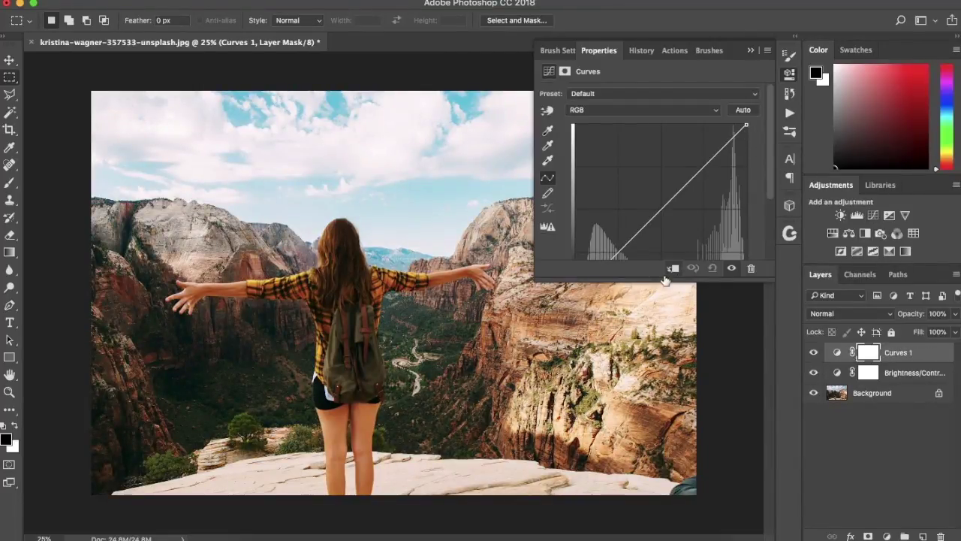
{"action": "left_click_drag", "start_coordinate": [655, 280], "coordinate": [651, 372]}
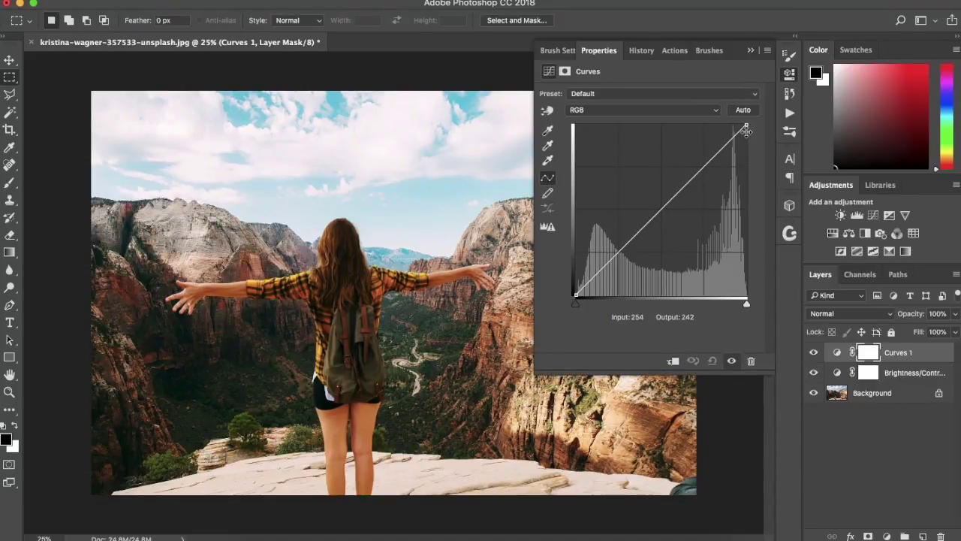
{"action": "mouse_move", "coordinate": [747, 126]}
{"action": "left_mouse_down"}
{"action": "mouse_move", "coordinate": [672, 128]}
{"action": "mouse_move", "coordinate": [748, 125]}
{"action": "left_mouse_up"}
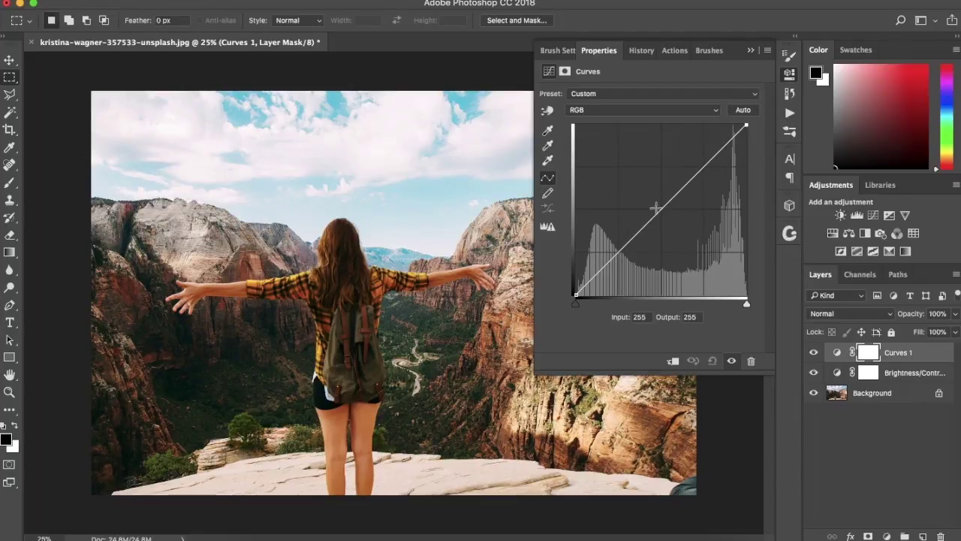
{"action": "left_click_drag", "start_coordinate": [698, 166], "coordinate": [678, 162]}
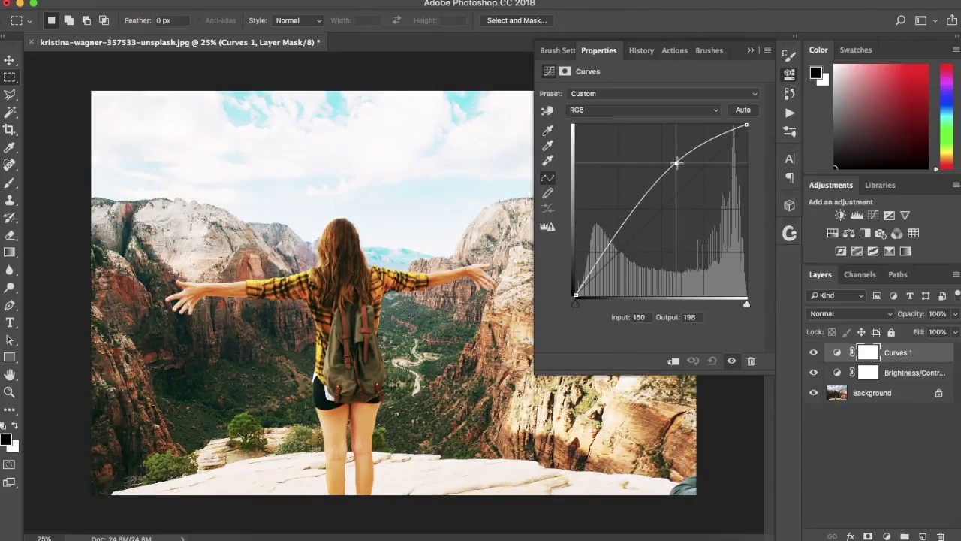
{"action": "mouse_move", "coordinate": [676, 163]}
{"action": "left_mouse_down"}
{"action": "mouse_move", "coordinate": [688, 178]}
{"action": "mouse_move", "coordinate": [690, 152]}
{"action": "left_mouse_up"}
{"action": "left_click_drag", "start_coordinate": [622, 230], "coordinate": [643, 247]}
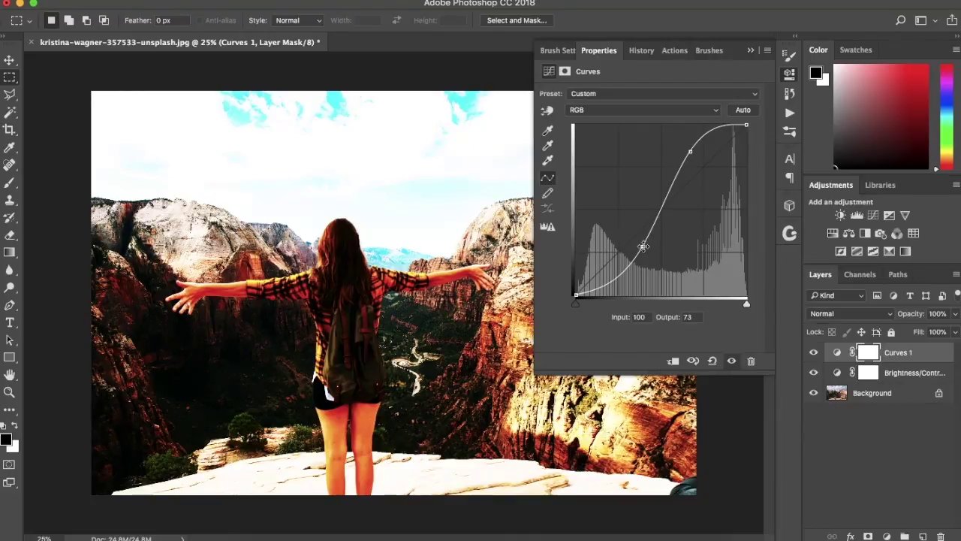
{"action": "left_click_drag", "start_coordinate": [642, 246], "coordinate": [641, 246]}
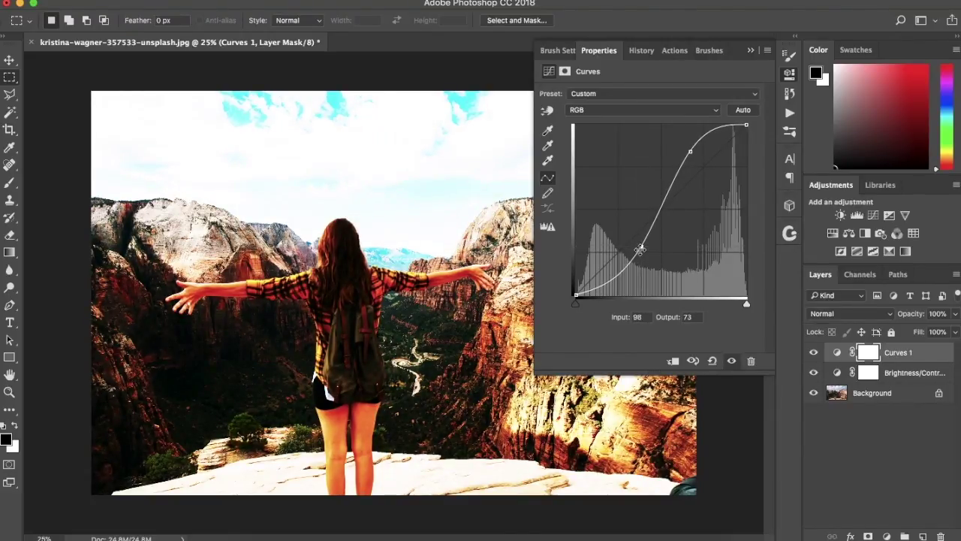
{"action": "mouse_move", "coordinate": [580, 293]}
{"action": "left_mouse_down"}
{"action": "mouse_move", "coordinate": [567, 248]}
{"action": "mouse_move", "coordinate": [576, 295]}
{"action": "left_mouse_up"}
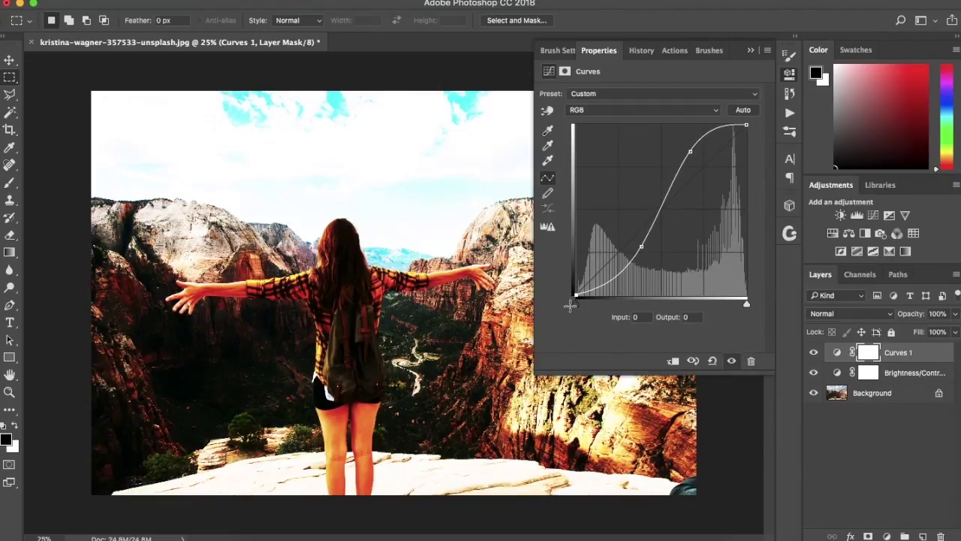
{"action": "left_click_drag", "start_coordinate": [661, 189], "coordinate": [651, 223]}
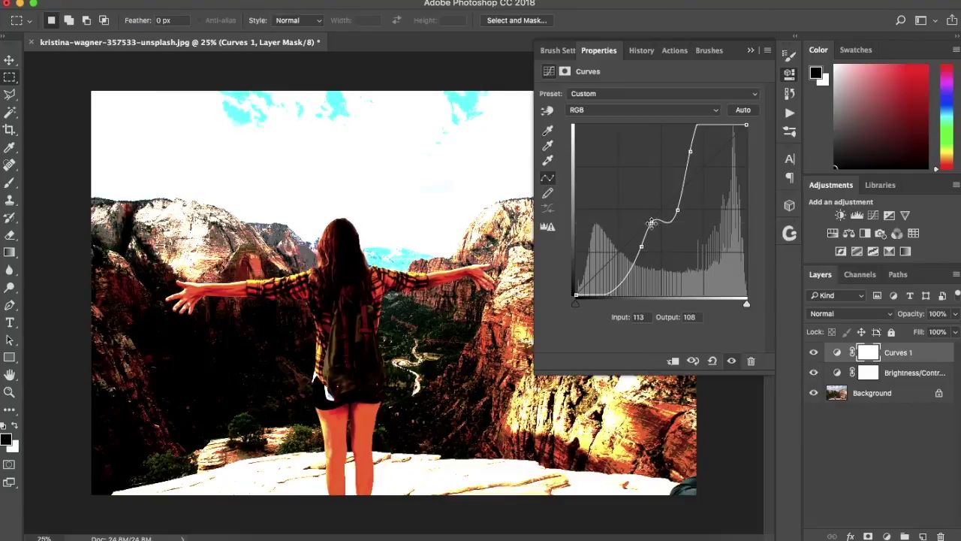
Replace Curves 1 with a fresh Curves layer, brightening the RGB curve and warming the Red curve.
{"action": "key", "text": "ctrl+alt+z"}
{"action": "key", "text": "ctrl+alt+z"}
{"action": "key", "text": "ctrl+alt+z"}
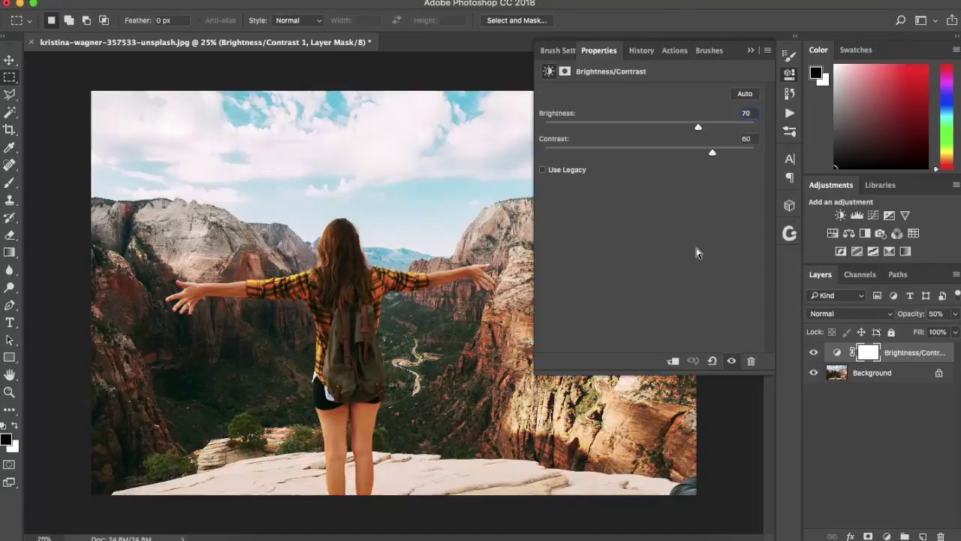
{"action": "left_click", "coordinate": [875, 216]}
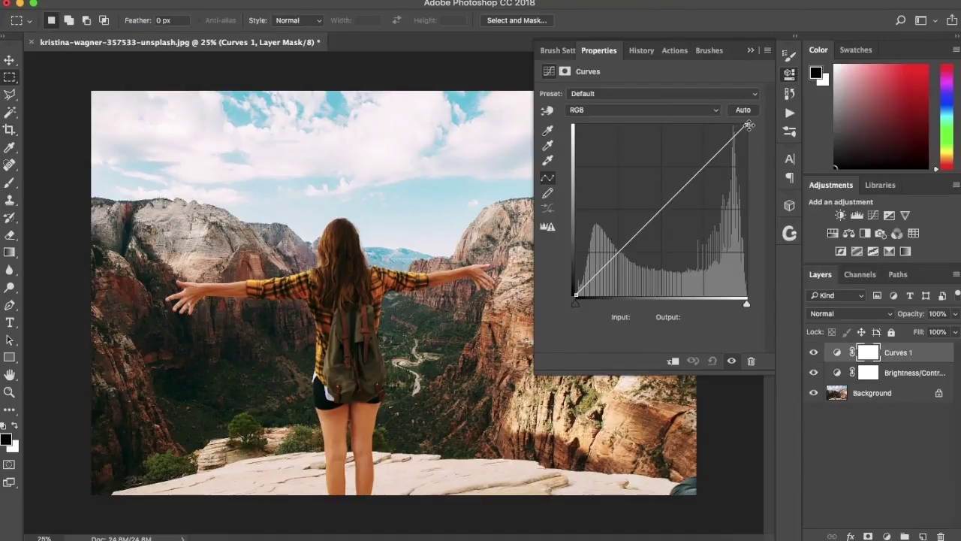
{"action": "left_click_drag", "start_coordinate": [747, 126], "coordinate": [698, 150]}
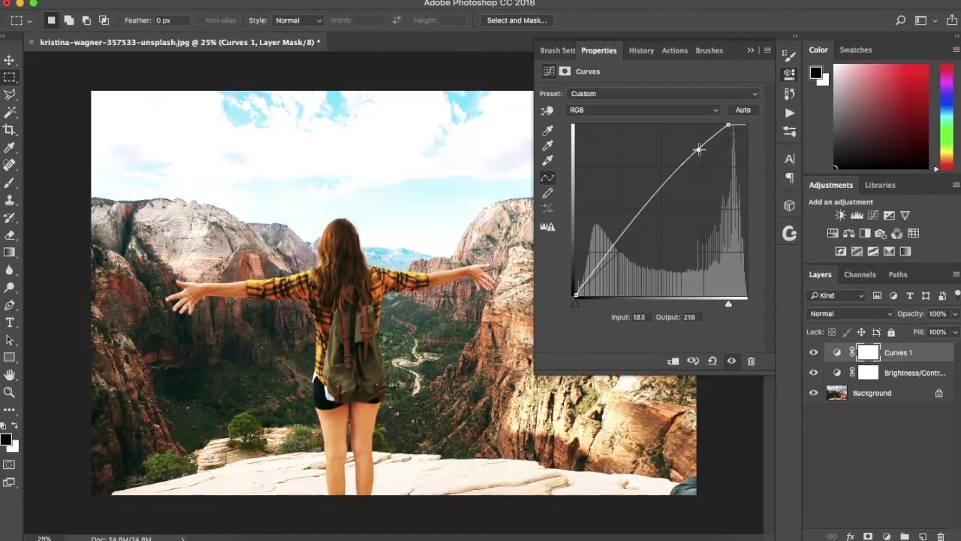
{"action": "left_click", "coordinate": [643, 109]}
{"action": "left_click", "coordinate": [643, 117]}
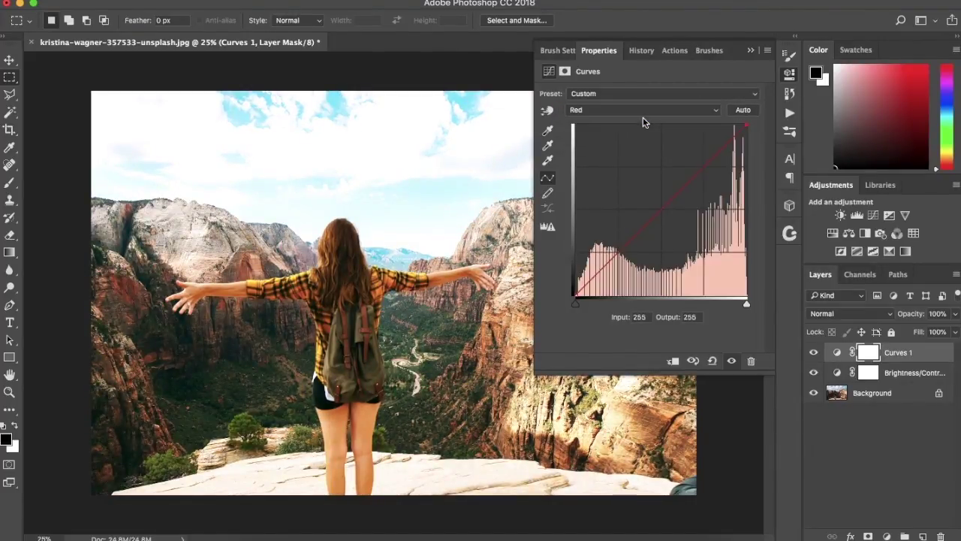
{"action": "left_click_drag", "start_coordinate": [746, 125], "coordinate": [709, 122]}
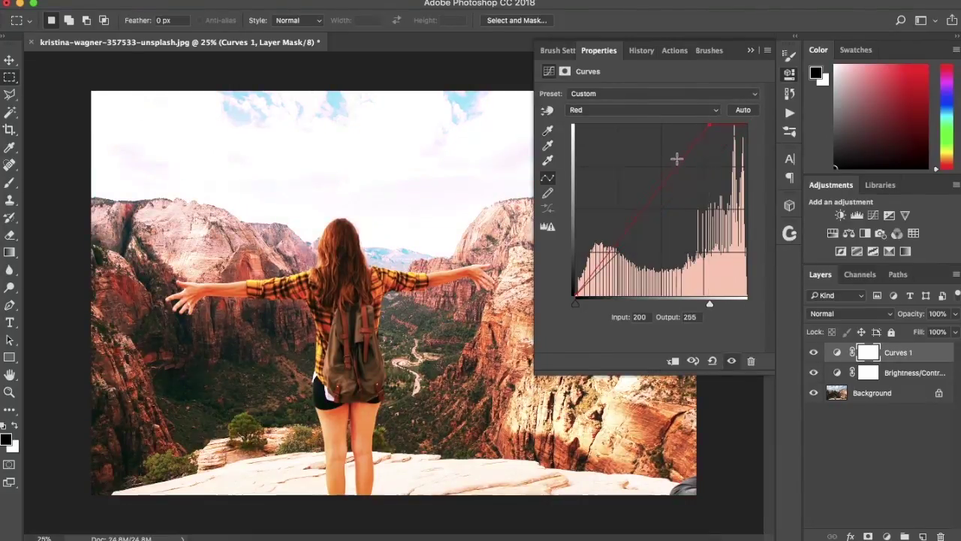
{"action": "left_click_drag", "start_coordinate": [676, 157], "coordinate": [665, 150]}
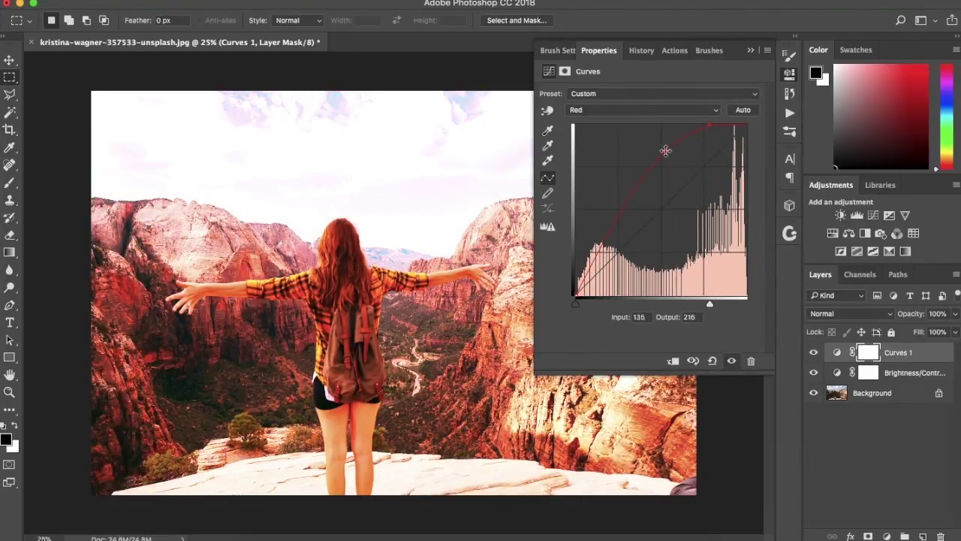
Boost the Green curve highlights, lift the Blue black point and lower blue midtones.
{"action": "left_click", "coordinate": [620, 110]}
{"action": "left_click", "coordinate": [619, 119]}
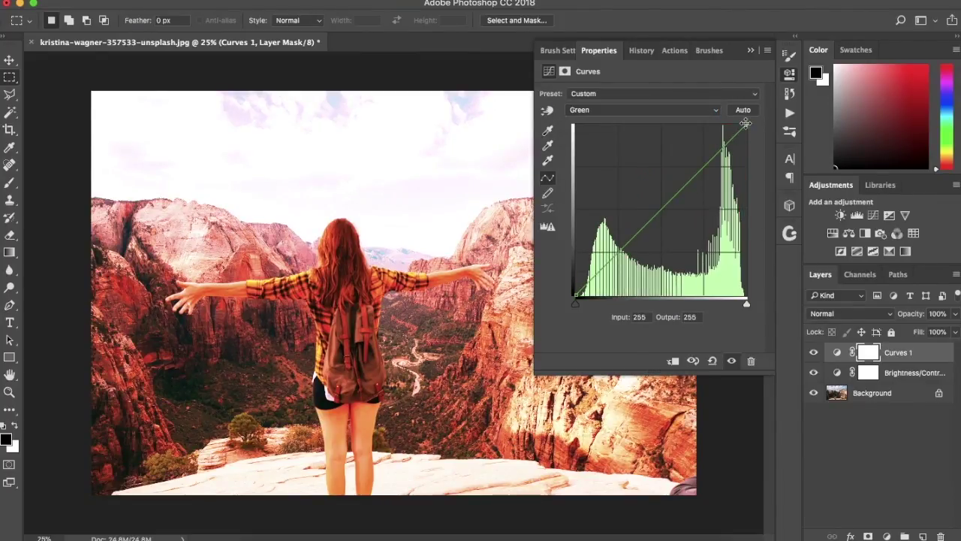
{"action": "left_click_drag", "start_coordinate": [746, 125], "coordinate": [725, 125]}
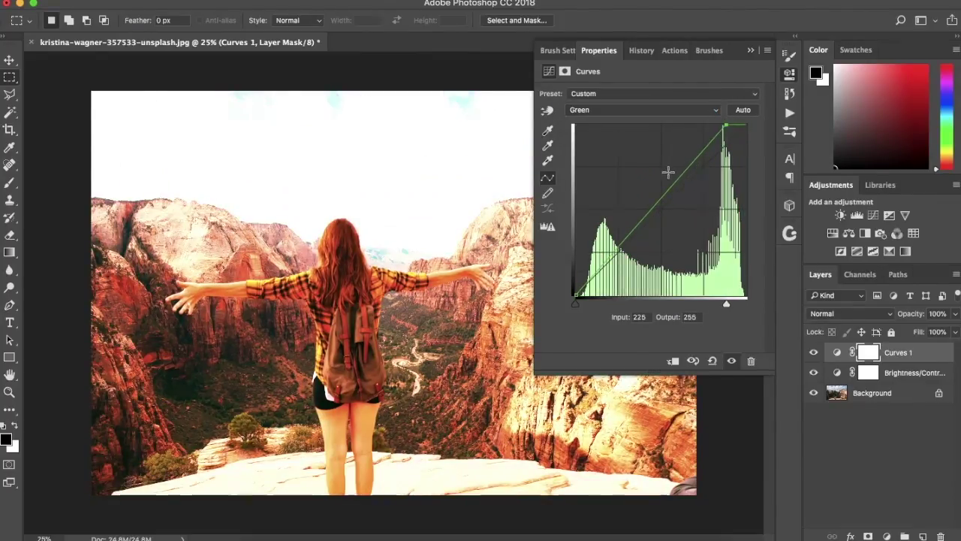
{"action": "left_click_drag", "start_coordinate": [652, 188], "coordinate": [655, 191]}
{"action": "left_click", "coordinate": [638, 110]}
{"action": "left_click", "coordinate": [638, 116]}
{"action": "left_click_drag", "start_coordinate": [576, 297], "coordinate": [602, 242]}
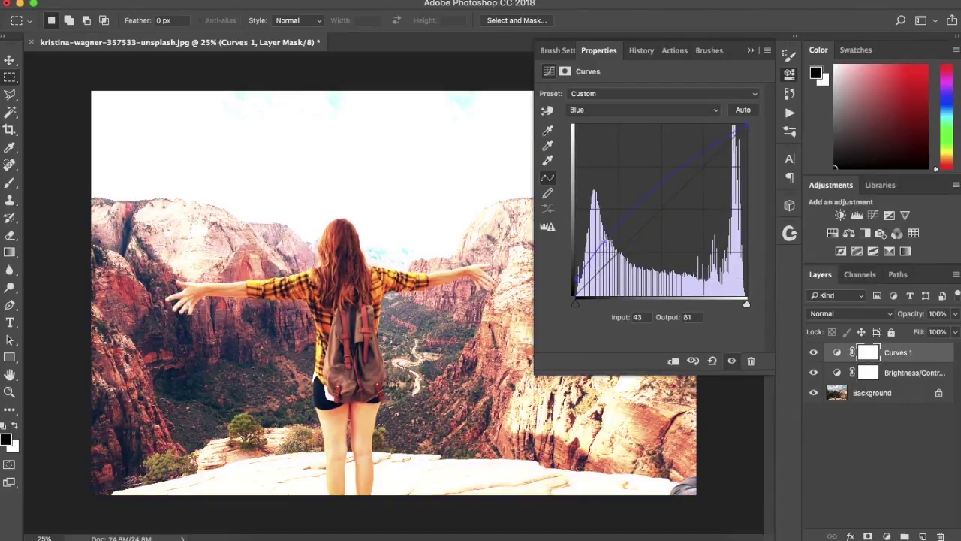
{"action": "left_click_drag", "start_coordinate": [675, 181], "coordinate": [699, 193]}
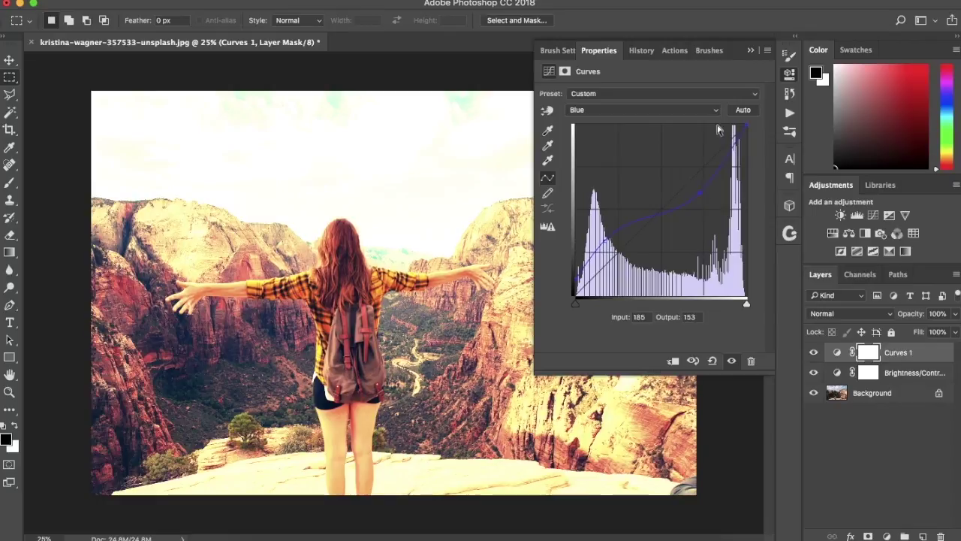
Compare the photo with Curves 1 hidden and shown, then add an Exposure layer.
{"action": "left_click", "coordinate": [752, 51]}
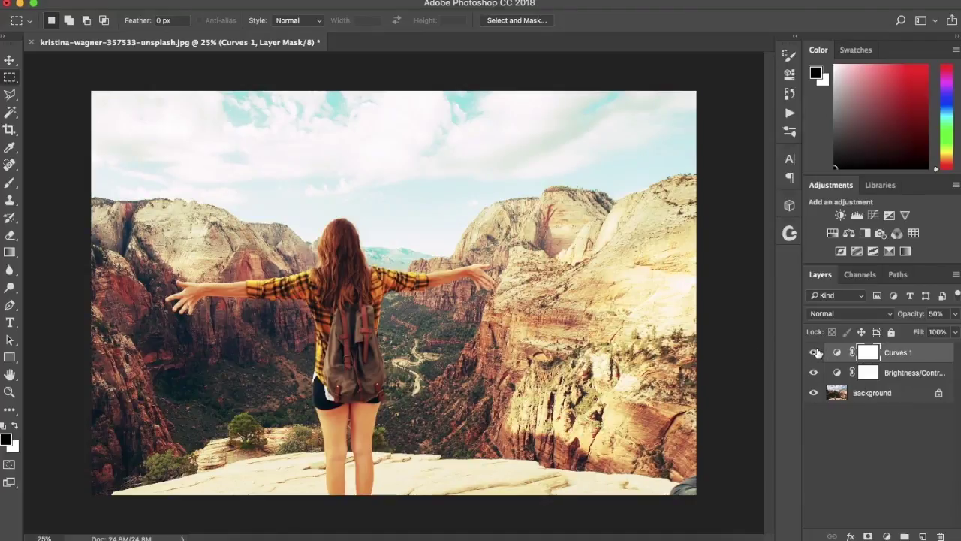
{"action": "left_click", "coordinate": [815, 352]}
{"action": "left_click", "coordinate": [816, 352]}
{"action": "left_click", "coordinate": [816, 352]}
{"action": "left_click", "coordinate": [816, 353]}
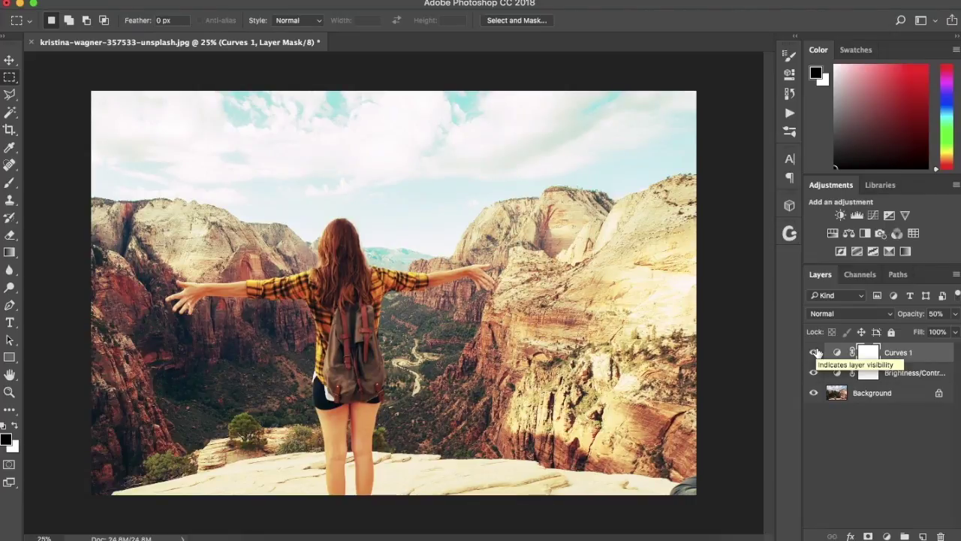
{"action": "left_click", "coordinate": [817, 352]}
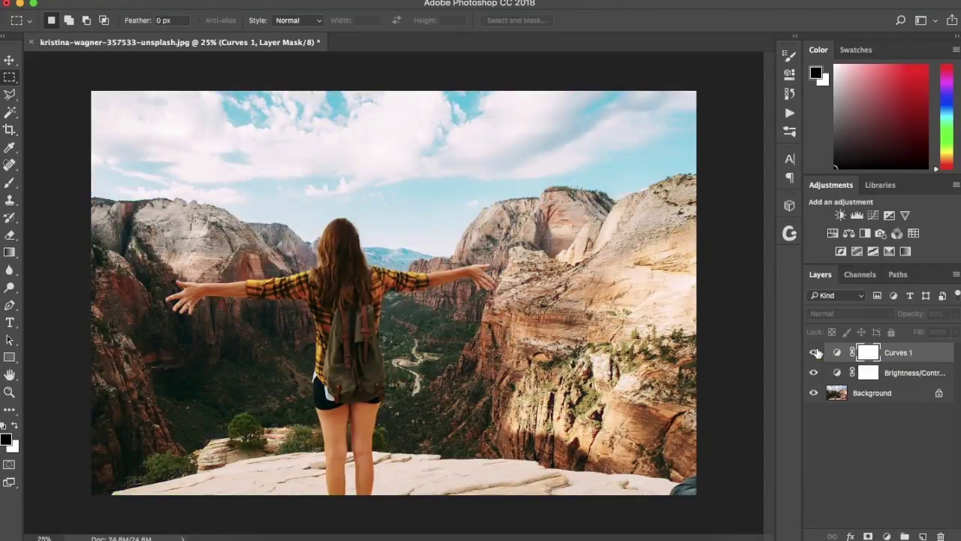
{"action": "left_click", "coordinate": [816, 352]}
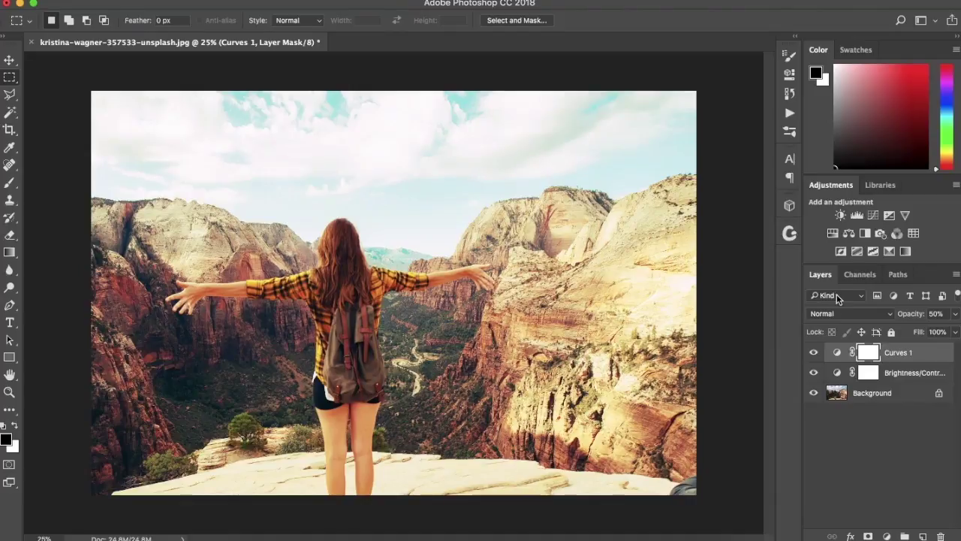
{"action": "left_click", "coordinate": [890, 215]}
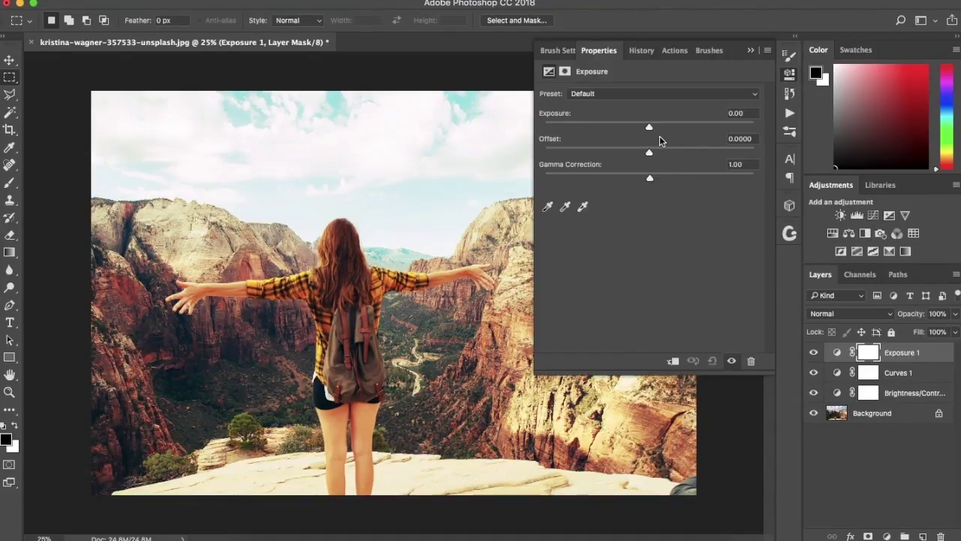
Raise the exposure, then try the Minus 1.0 and Minus 2.0 exposure presets.
{"action": "mouse_move", "coordinate": [648, 128]}
{"action": "left_mouse_down"}
{"action": "mouse_move", "coordinate": [725, 129]}
{"action": "mouse_move", "coordinate": [614, 127]}
{"action": "mouse_move", "coordinate": [658, 129]}
{"action": "left_mouse_up"}
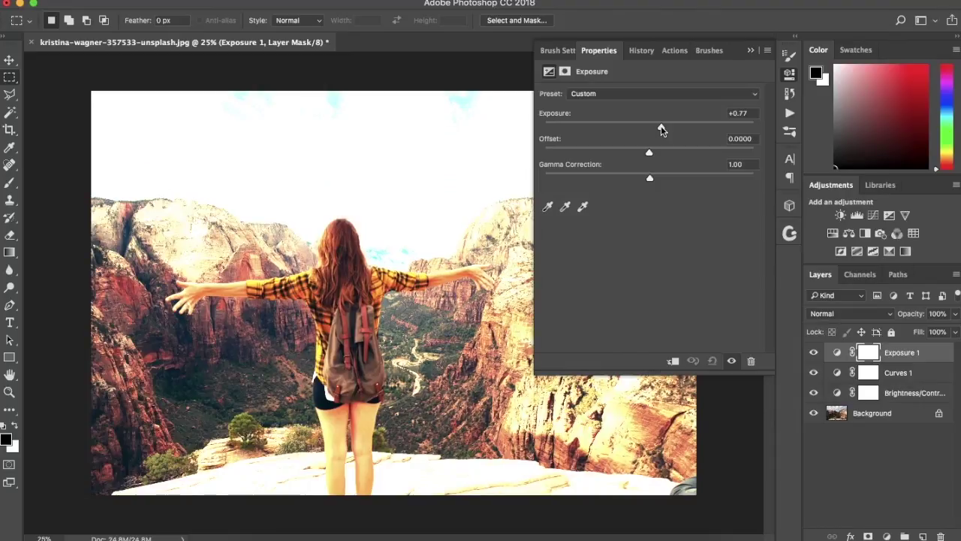
{"action": "left_click_drag", "start_coordinate": [661, 129], "coordinate": [670, 179]}
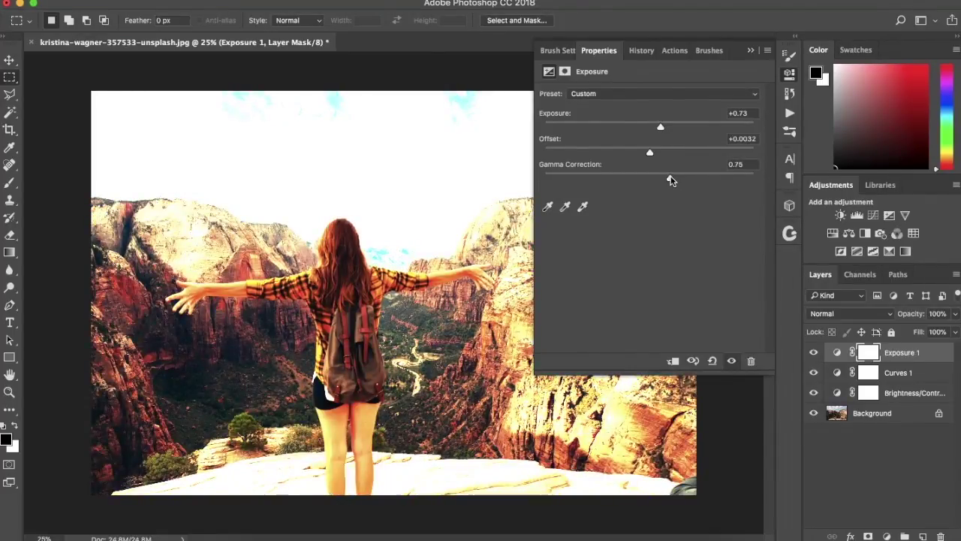
{"action": "left_click", "coordinate": [627, 98]}
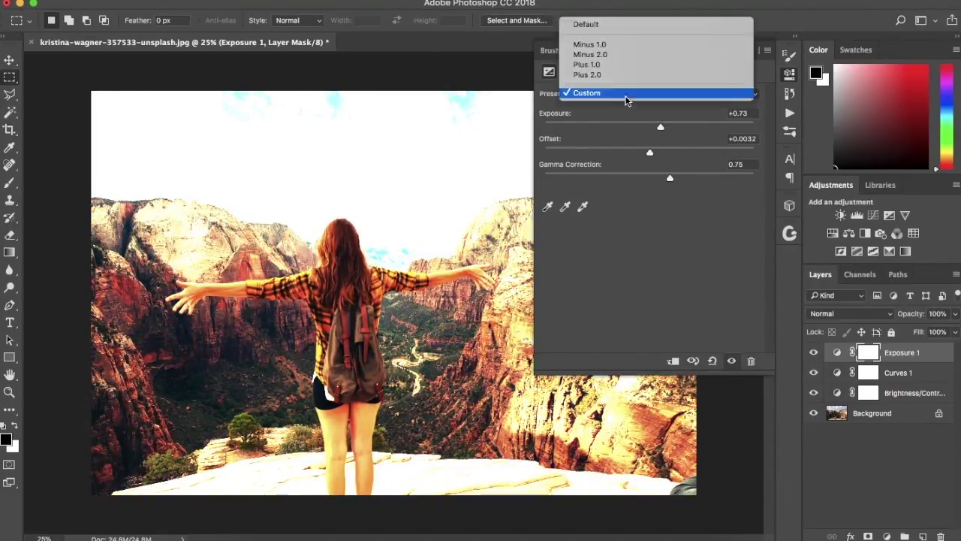
{"action": "left_click", "coordinate": [618, 46]}
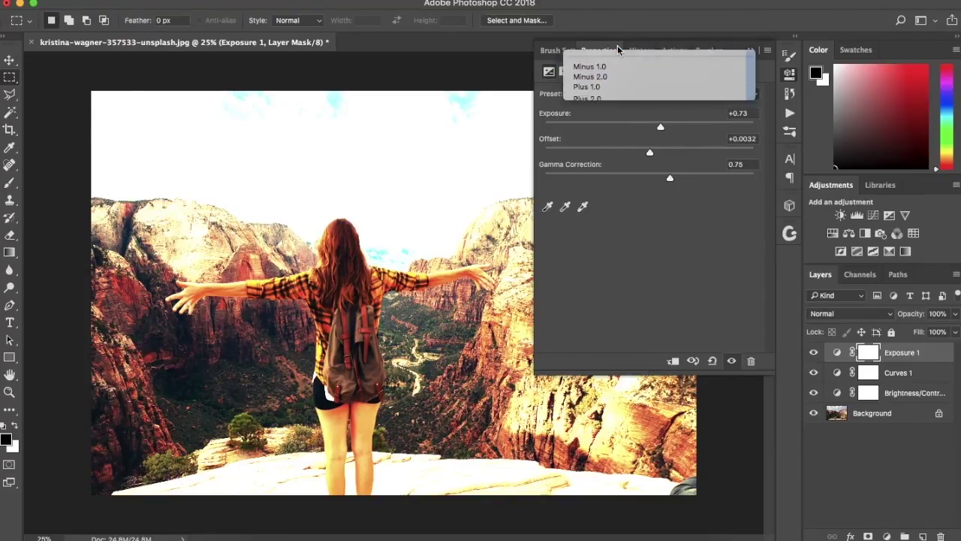
{"action": "left_click", "coordinate": [620, 95]}
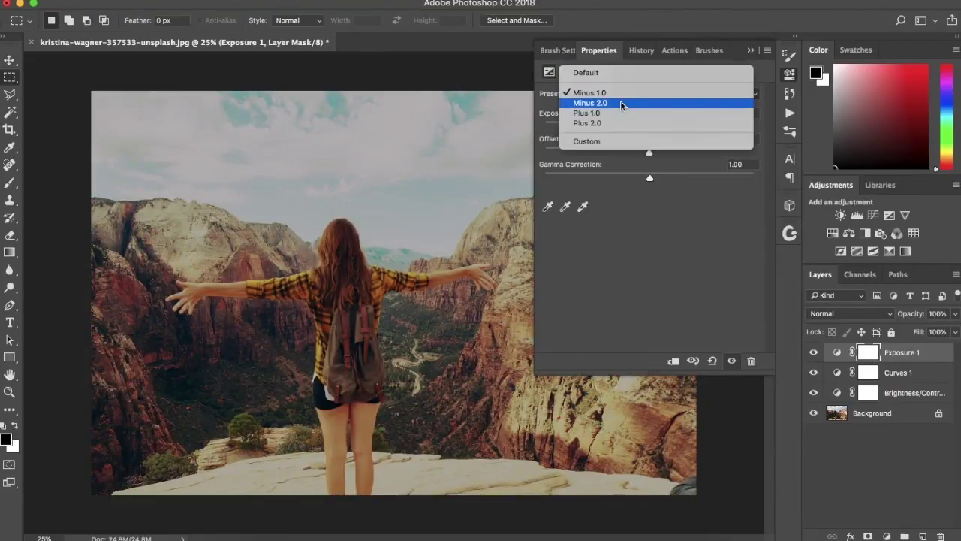
{"action": "left_click", "coordinate": [621, 100]}
Try the Plus 1.0 and Plus 2.0 presets, reset to Default, and delete Exposure 1.
{"action": "left_click", "coordinate": [620, 93]}
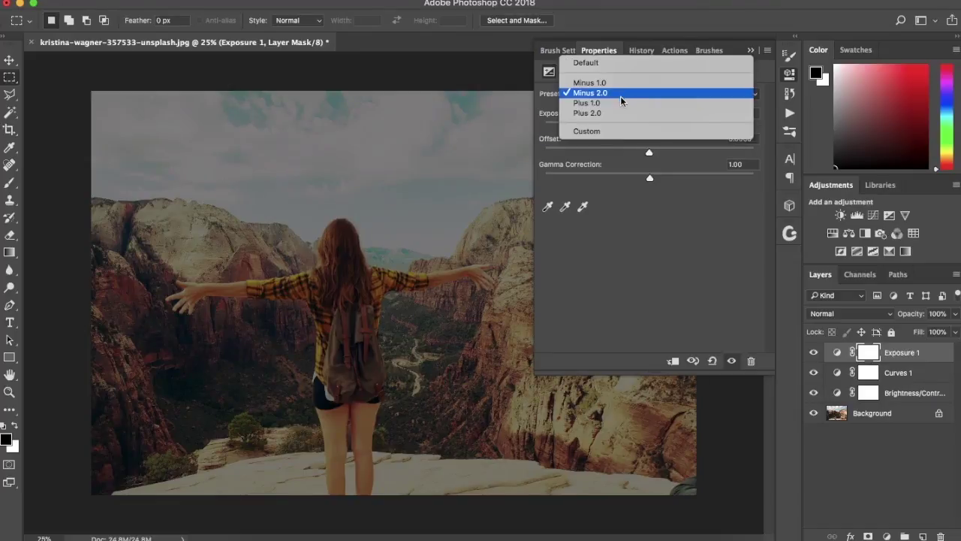
{"action": "left_click", "coordinate": [620, 102]}
{"action": "left_click", "coordinate": [620, 98]}
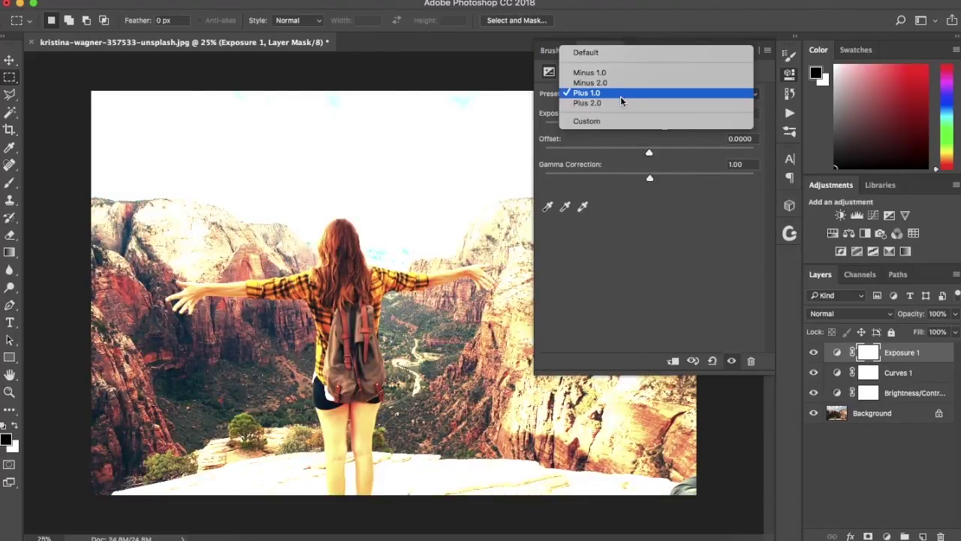
{"action": "left_click", "coordinate": [620, 101]}
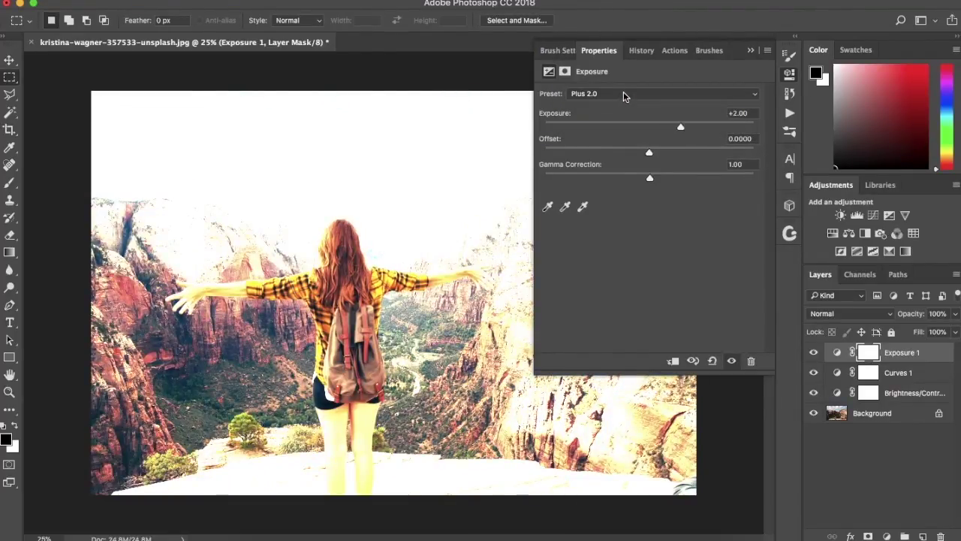
{"action": "left_click", "coordinate": [624, 93]}
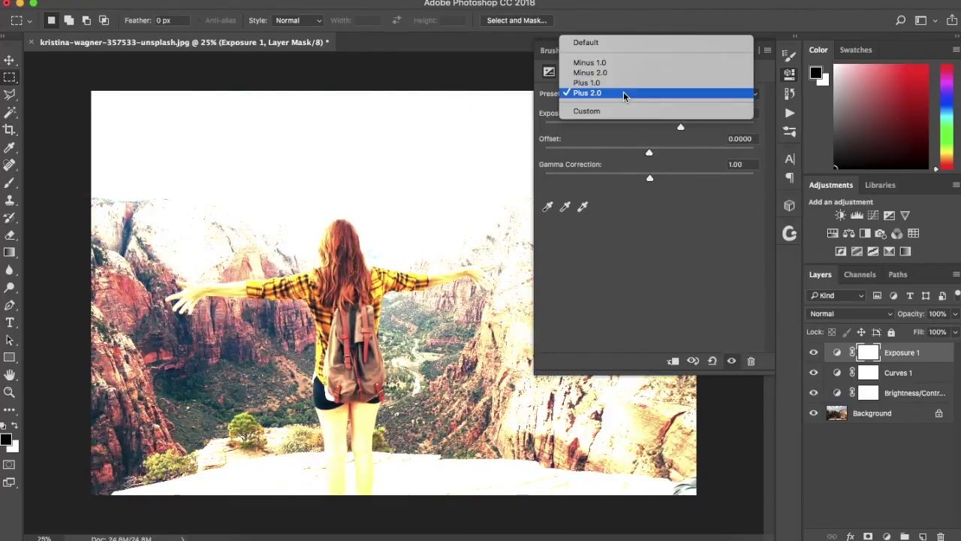
{"action": "left_click", "coordinate": [616, 45]}
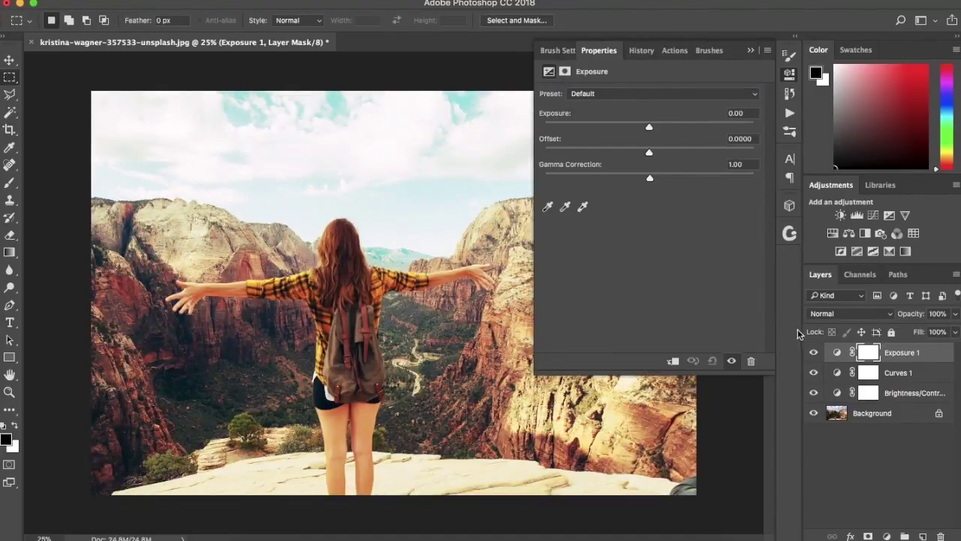
{"action": "key", "text": "Delete"}
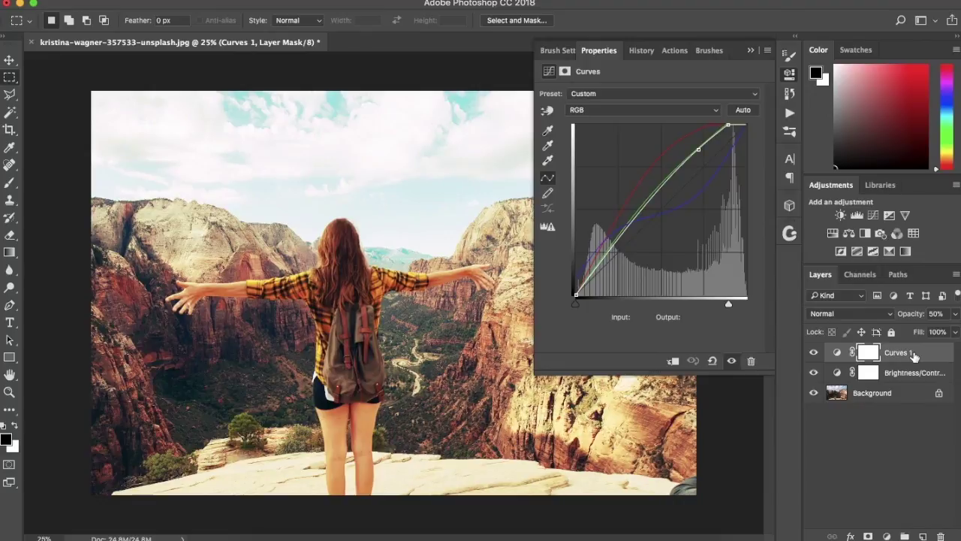
{"action": "left_click", "coordinate": [906, 215]}
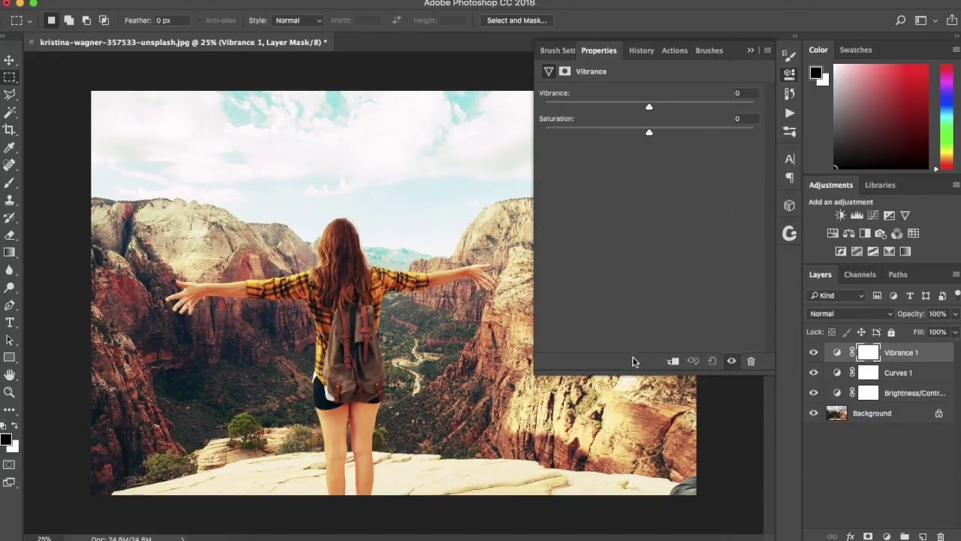
{"action": "left_click_drag", "start_coordinate": [632, 371], "coordinate": [634, 160]}
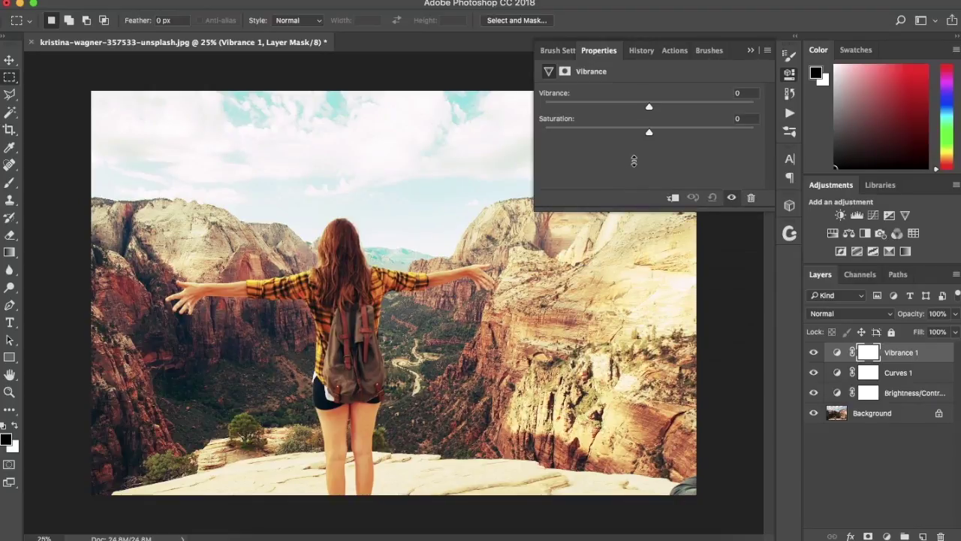
{"action": "left_click", "coordinate": [721, 108]}
{"action": "left_click_drag", "start_coordinate": [747, 112], "coordinate": [785, 111]}
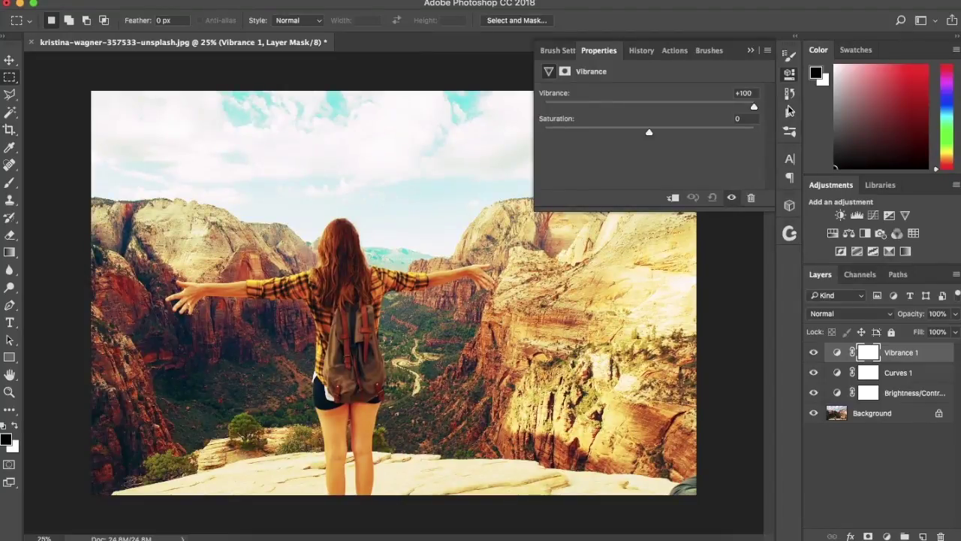
{"action": "left_click", "coordinate": [533, 109]}
{"action": "left_click_drag", "start_coordinate": [544, 106], "coordinate": [767, 102]}
{"action": "key", "text": "super+equal"}
{"action": "key", "text": "super+equal"}
{"action": "key", "text": "super+equal"}
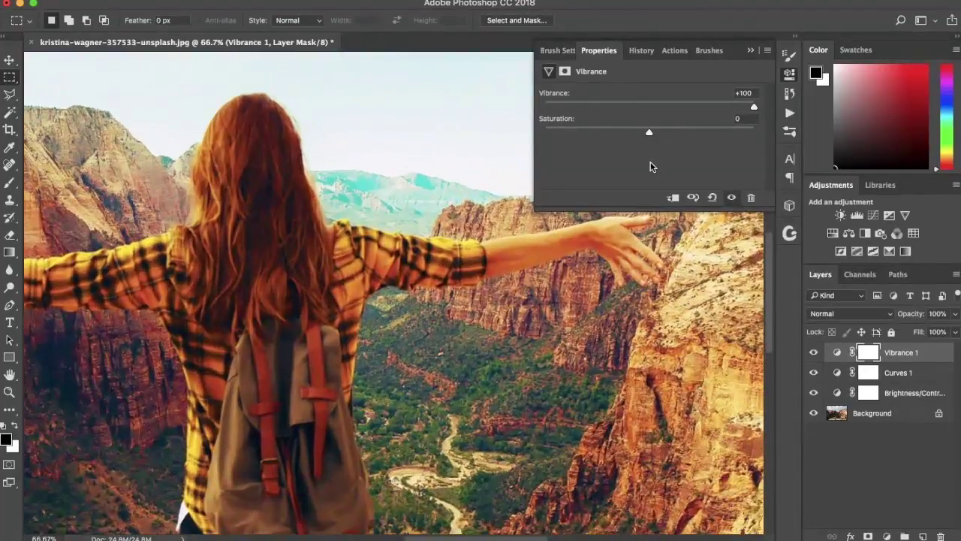
{"action": "key", "text": "super+equal"}
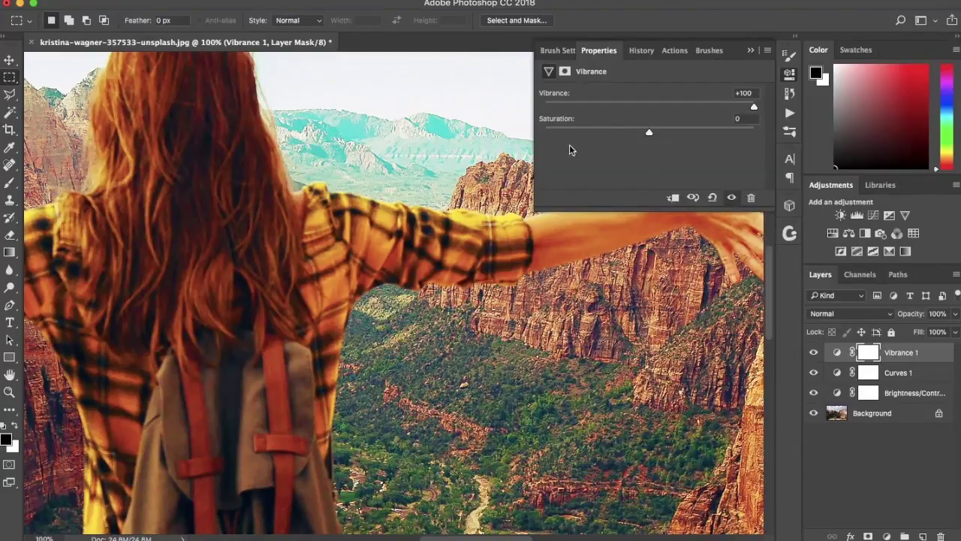
{"action": "left_click", "coordinate": [739, 135]}
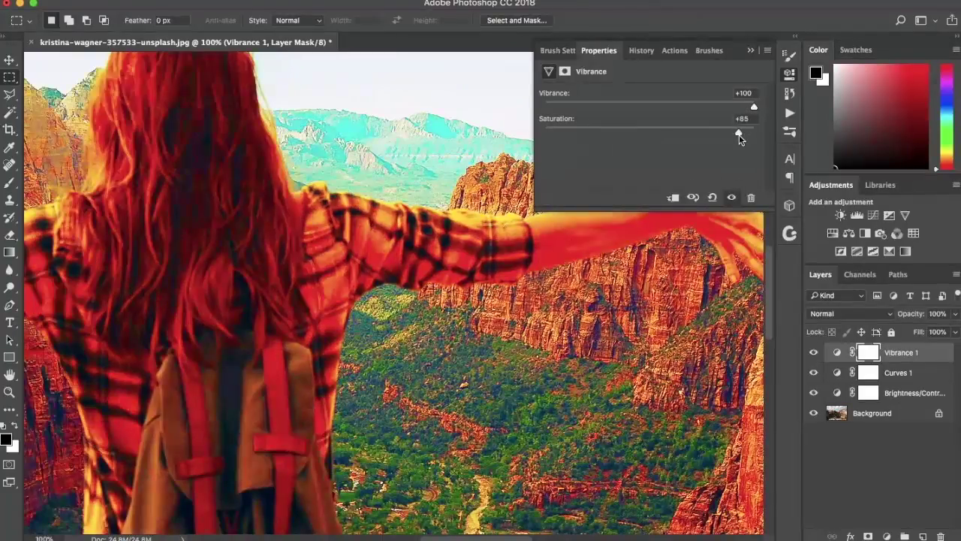
{"action": "left_click_drag", "start_coordinate": [758, 132], "coordinate": [763, 135]}
{"action": "left_click_drag", "start_coordinate": [671, 141], "coordinate": [650, 141]}
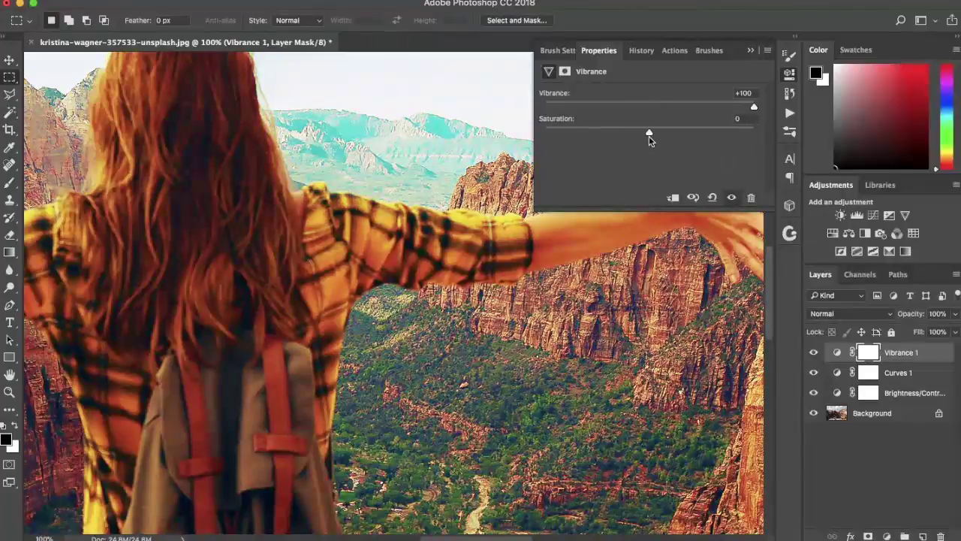
{"action": "key", "text": "super+minus"}
{"action": "key", "text": "super+minus"}
{"action": "key", "text": "super+minus"}
{"action": "key", "text": "super+minus"}
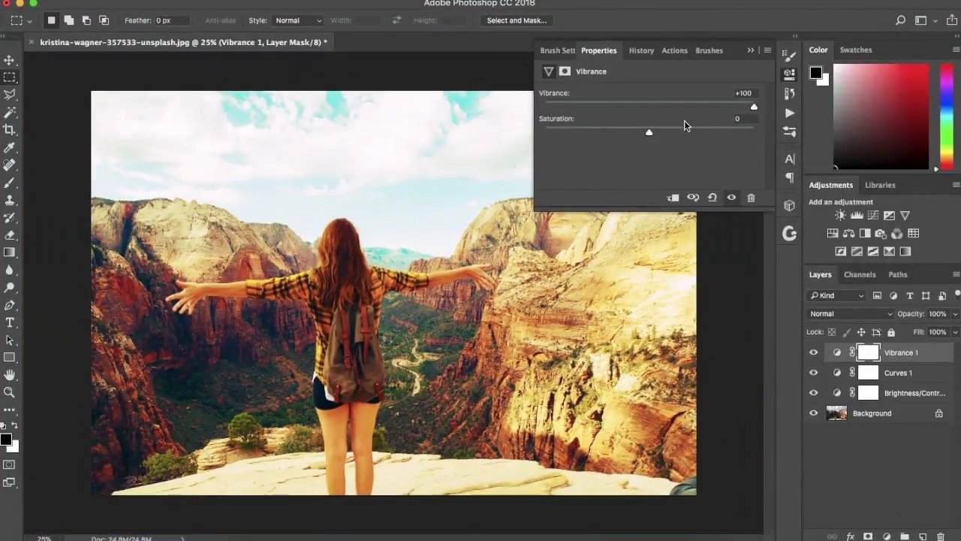
{"action": "left_click_drag", "start_coordinate": [675, 138], "coordinate": [619, 145]}
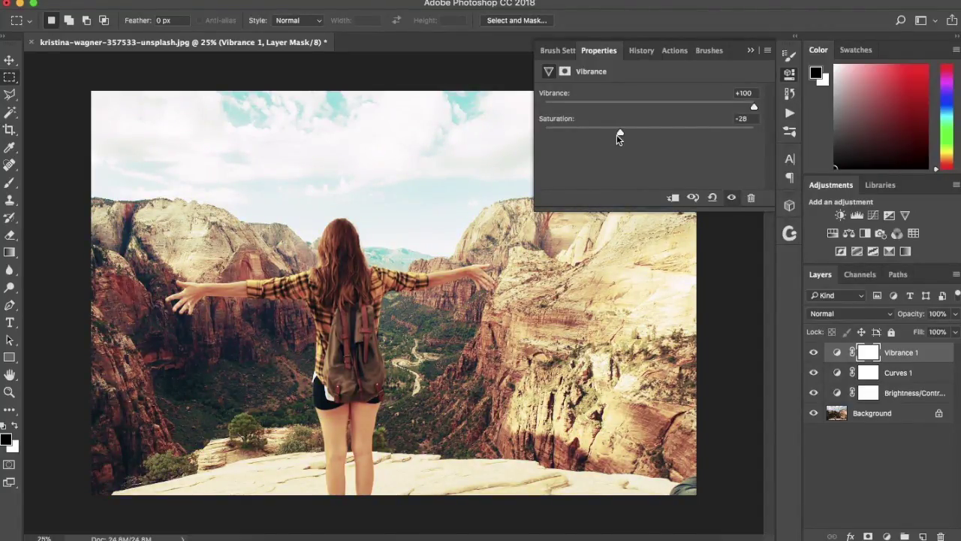
{"action": "left_click_drag", "start_coordinate": [621, 133], "coordinate": [639, 134]}
{"action": "left_click", "coordinate": [815, 359]}
{"action": "left_click", "coordinate": [815, 358]}
{"action": "left_click", "coordinate": [815, 358]}
{"action": "left_click", "coordinate": [815, 358]}
{"action": "left_click", "coordinate": [815, 358]}
{"action": "left_click", "coordinate": [815, 358]}
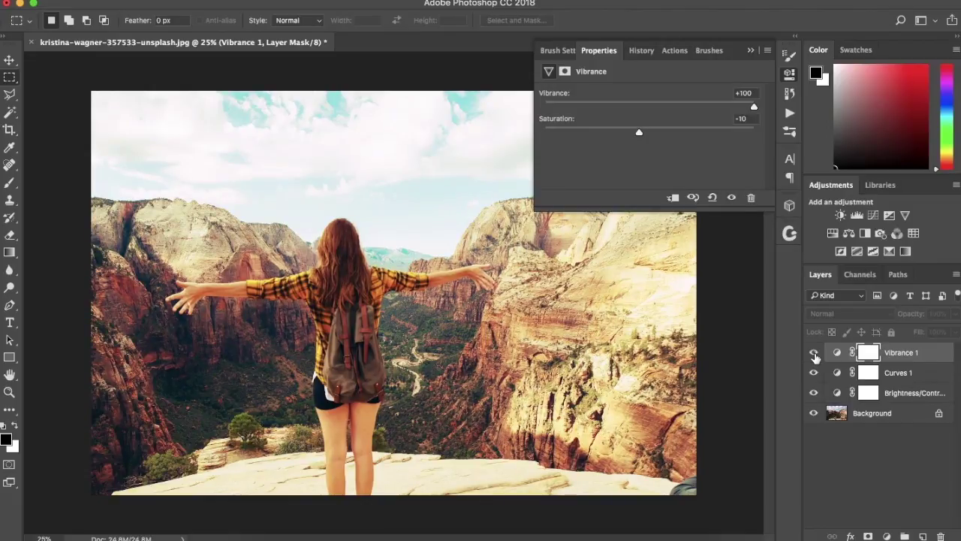
{"action": "left_click", "coordinate": [815, 357]}
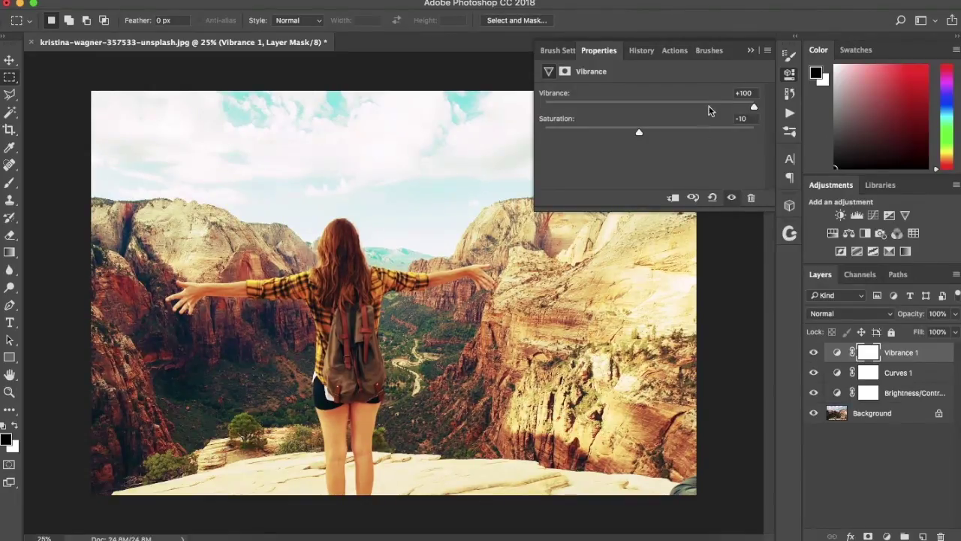
{"action": "mouse_move", "coordinate": [755, 109]}
{"action": "left_mouse_down"}
{"action": "mouse_move", "coordinate": [548, 108]}
{"action": "mouse_move", "coordinate": [757, 108]}
{"action": "left_mouse_up"}
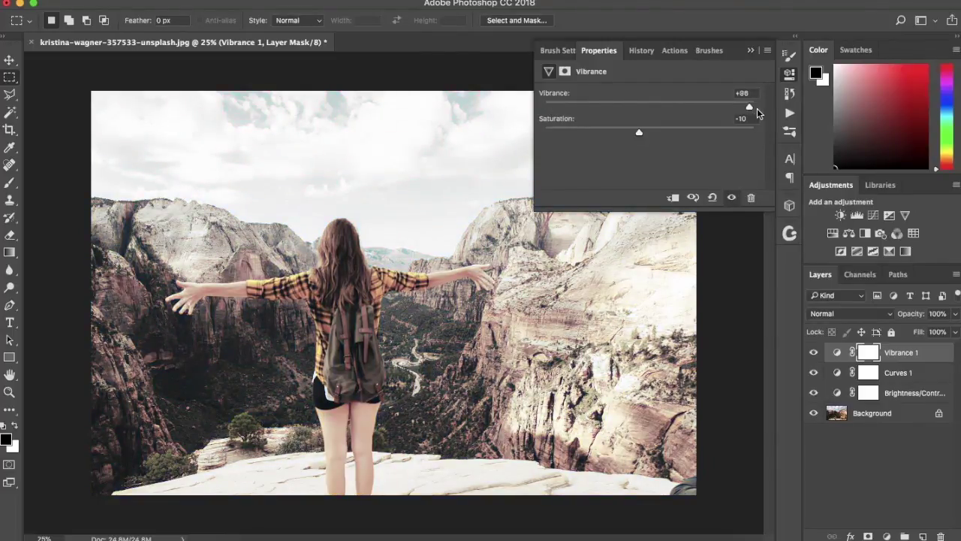
{"action": "left_click", "coordinate": [660, 133]}
{"action": "left_click_drag", "start_coordinate": [660, 133], "coordinate": [634, 132]}
{"action": "key", "text": "Delete"}
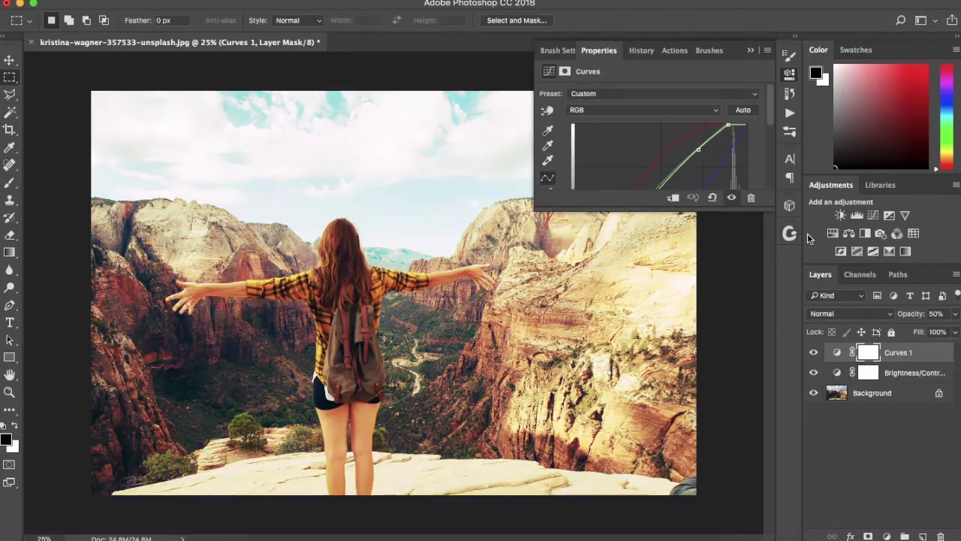
{"action": "left_click", "coordinate": [832, 233]}
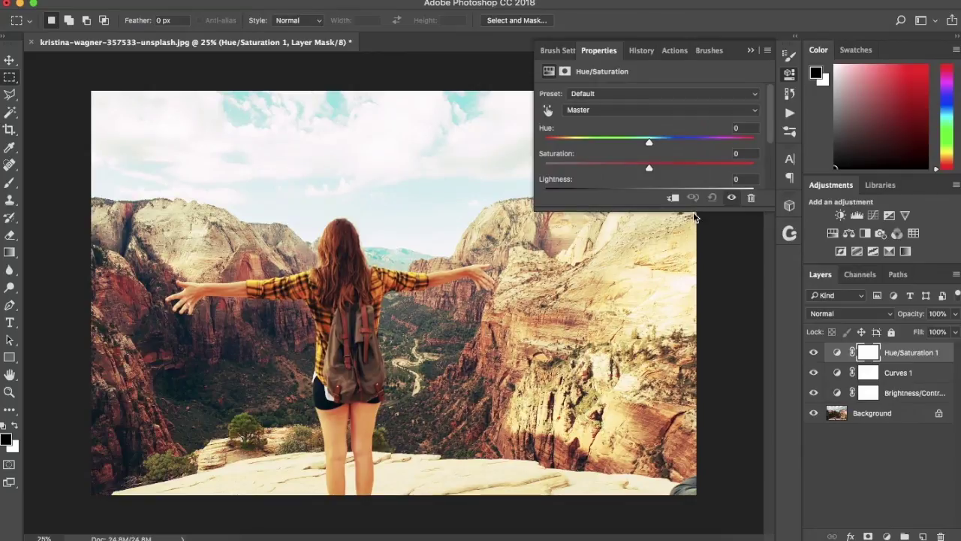
Test hue shifts and Colorize tints up to a purple hue 254, then turn Colorize off.
{"action": "left_click_drag", "start_coordinate": [693, 213], "coordinate": [693, 299]}
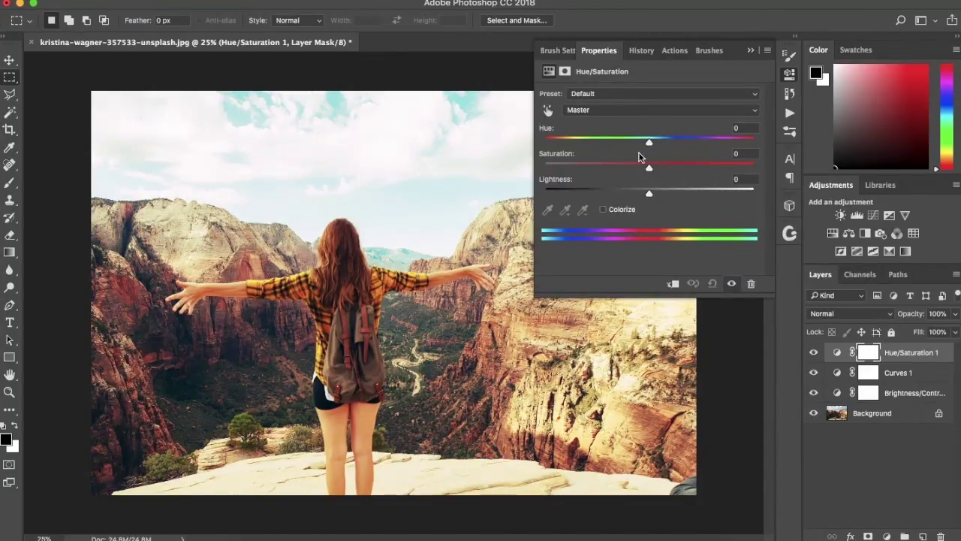
{"action": "left_click_drag", "start_coordinate": [650, 145], "coordinate": [670, 194]}
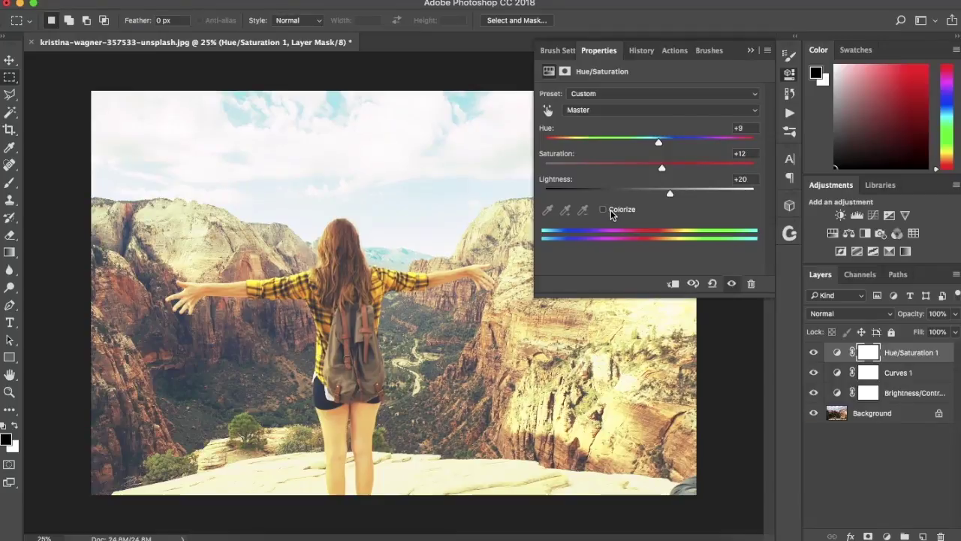
{"action": "left_click", "coordinate": [611, 210]}
{"action": "left_click_drag", "start_coordinate": [622, 165], "coordinate": [655, 174]}
{"action": "left_click_drag", "start_coordinate": [614, 143], "coordinate": [691, 141]}
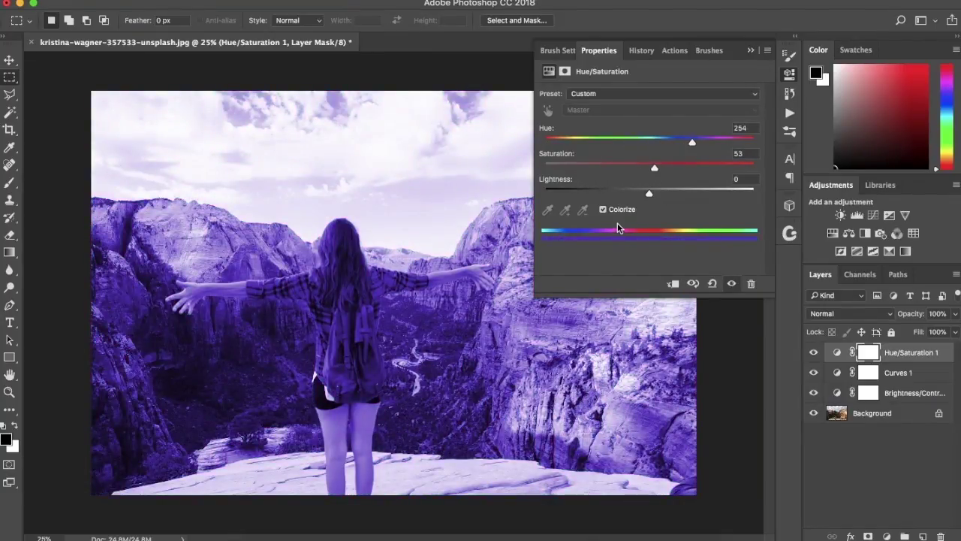
{"action": "left_click", "coordinate": [619, 210]}
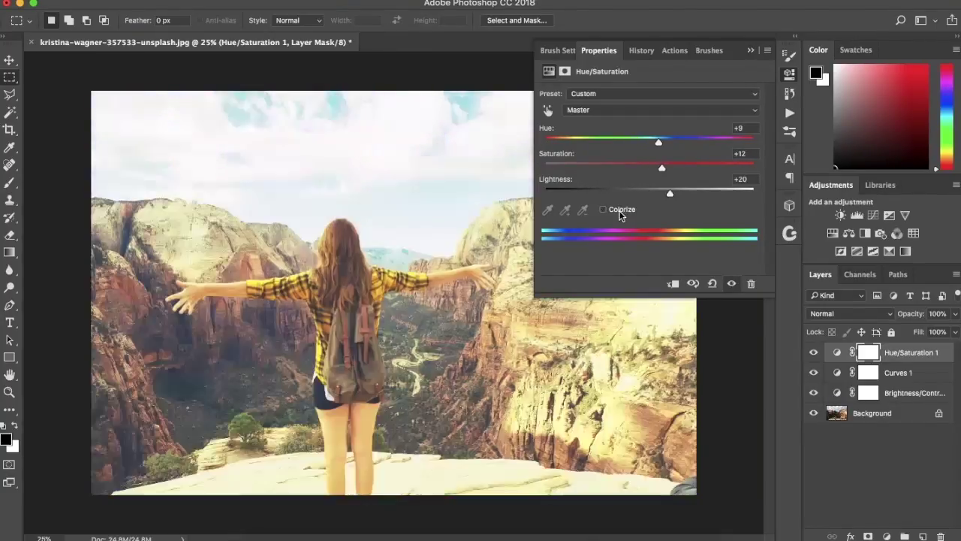
Set Hue to +9 with Saturation and Lightness both at 0.
{"action": "double_click", "coordinate": [739, 128]}
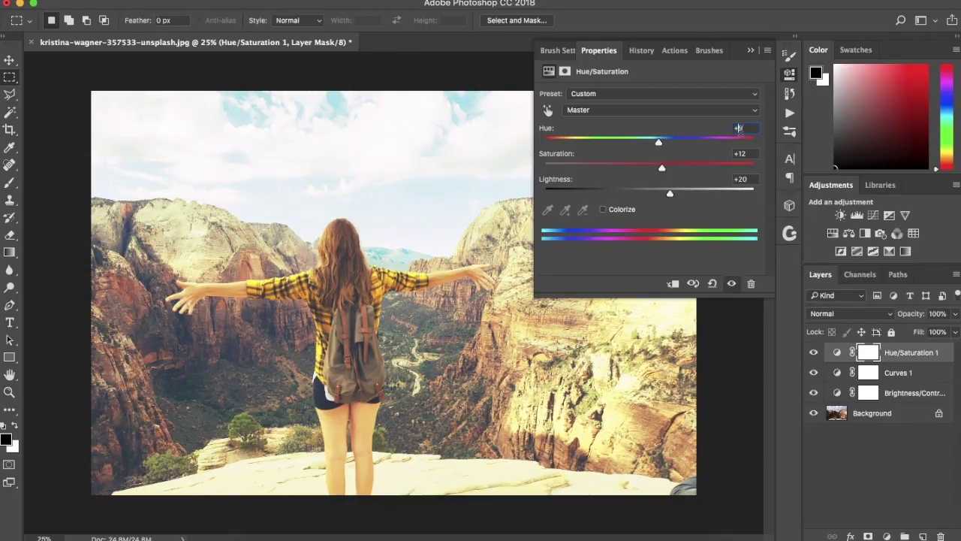
{"action": "key", "text": "Tab"}
{"action": "type", "text": "0"}
{"action": "key", "text": "Tab"}
{"action": "type", "text": "0"}
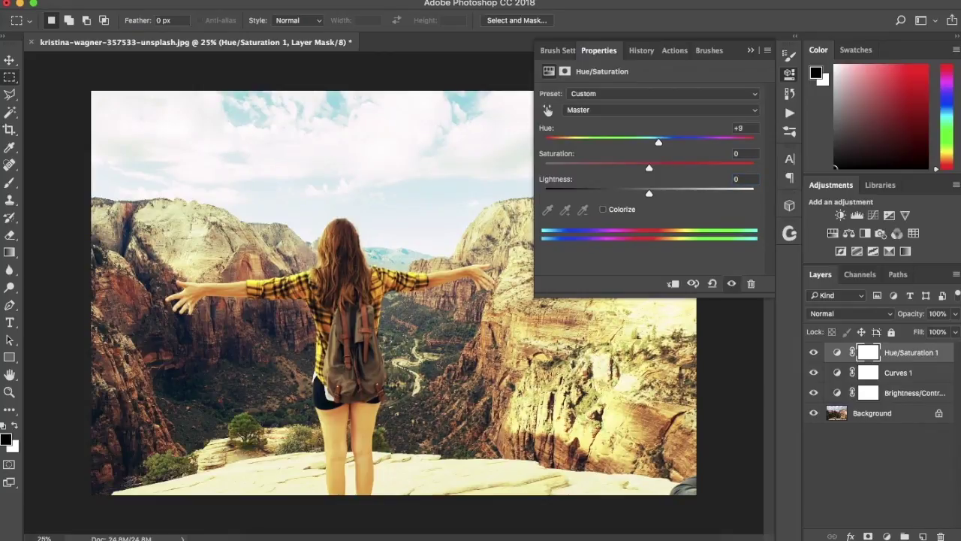
{"action": "left_click", "coordinate": [678, 113]}
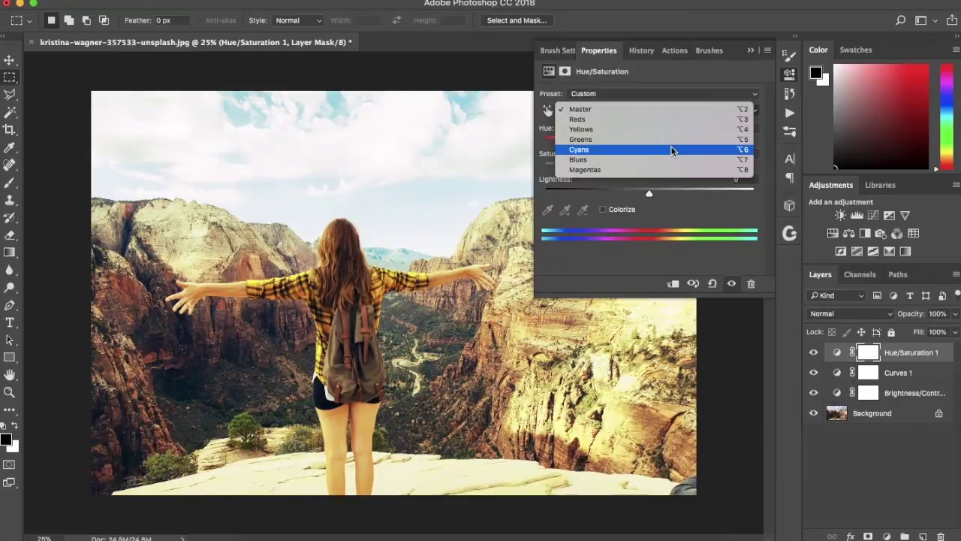
Boost the Cyans saturation, set Greens to +21, and adjust the Greens colour range slider.
{"action": "left_click", "coordinate": [671, 149]}
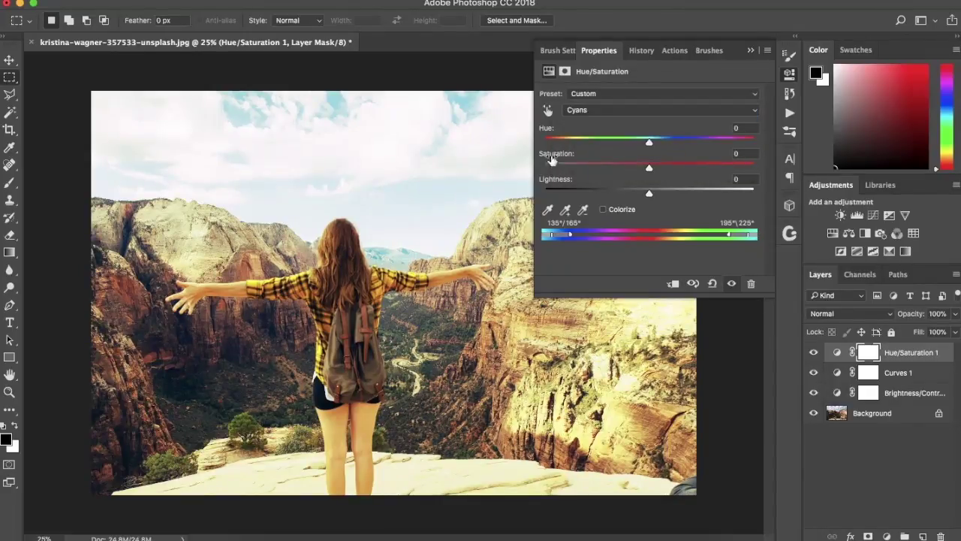
{"action": "left_click", "coordinate": [698, 166]}
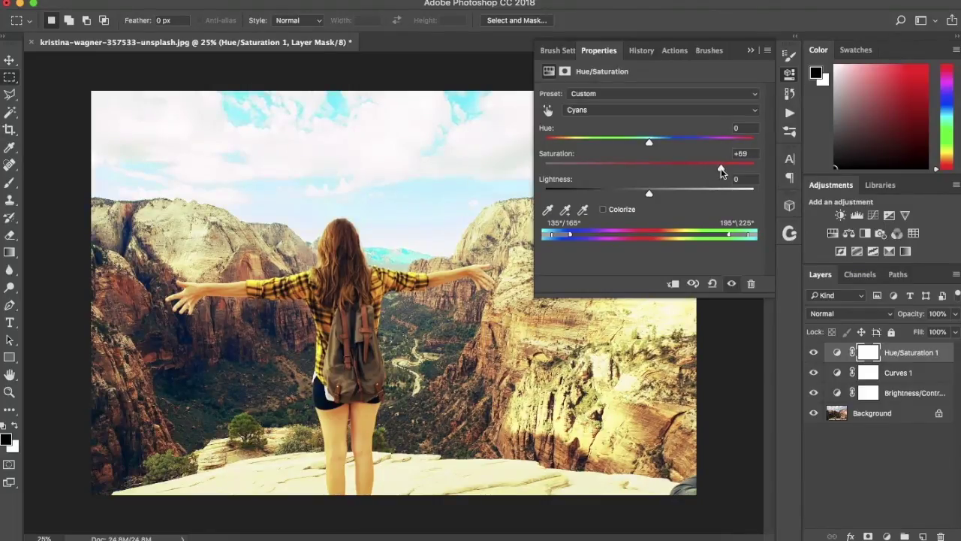
{"action": "left_click_drag", "start_coordinate": [721, 171], "coordinate": [671, 175]}
{"action": "left_click_drag", "start_coordinate": [671, 175], "coordinate": [672, 175]}
{"action": "left_click_drag", "start_coordinate": [749, 238], "coordinate": [672, 240]}
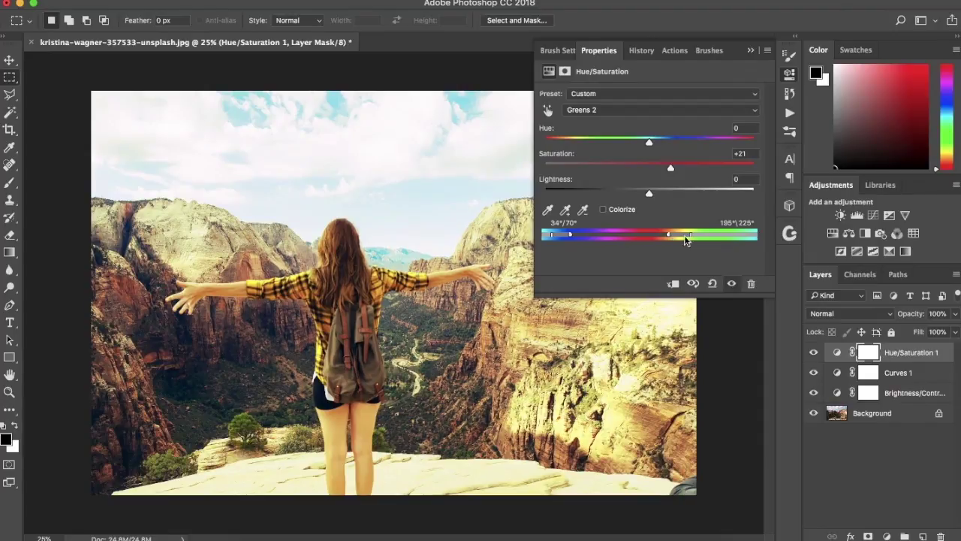
Toggle the Hue/Saturation layer off and on to compare before and after.
{"action": "left_click", "coordinate": [815, 354]}
{"action": "left_click", "coordinate": [816, 355]}
{"action": "left_click", "coordinate": [816, 354]}
{"action": "left_click", "coordinate": [817, 355]}
{"action": "left_click", "coordinate": [819, 358]}
{"action": "left_click", "coordinate": [819, 359]}
{"action": "left_click", "coordinate": [815, 355]}
{"action": "left_click", "coordinate": [815, 354]}
{"action": "left_click", "coordinate": [814, 353]}
{"action": "left_click", "coordinate": [815, 353]}
Preview the Sepia and Red Boost Hue/Saturation presets.
{"action": "left_click", "coordinate": [610, 93]}
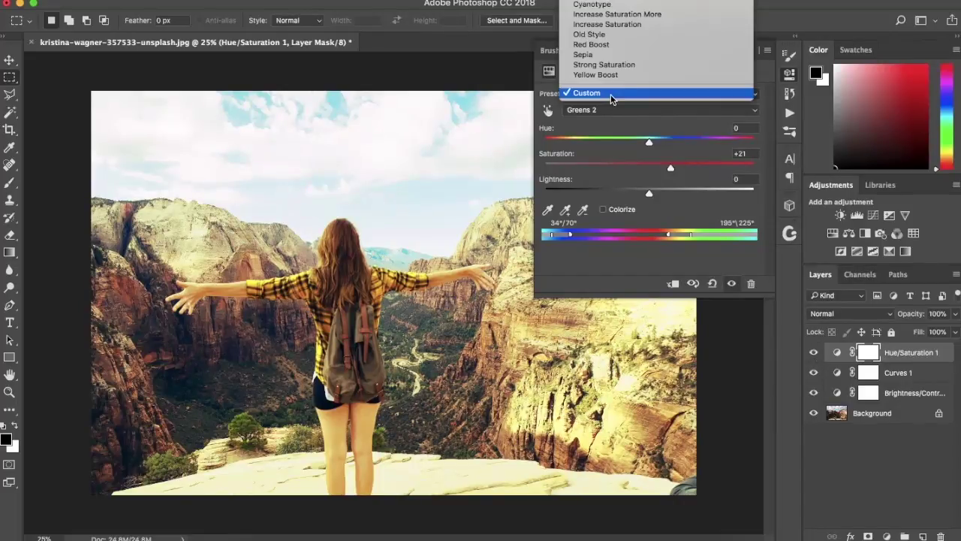
{"action": "left_click", "coordinate": [607, 55]}
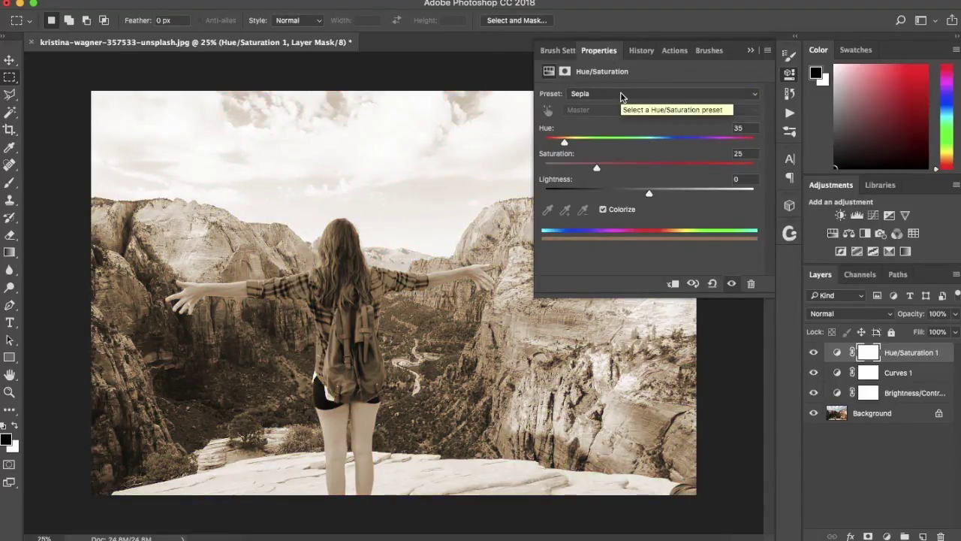
{"action": "left_click", "coordinate": [620, 95]}
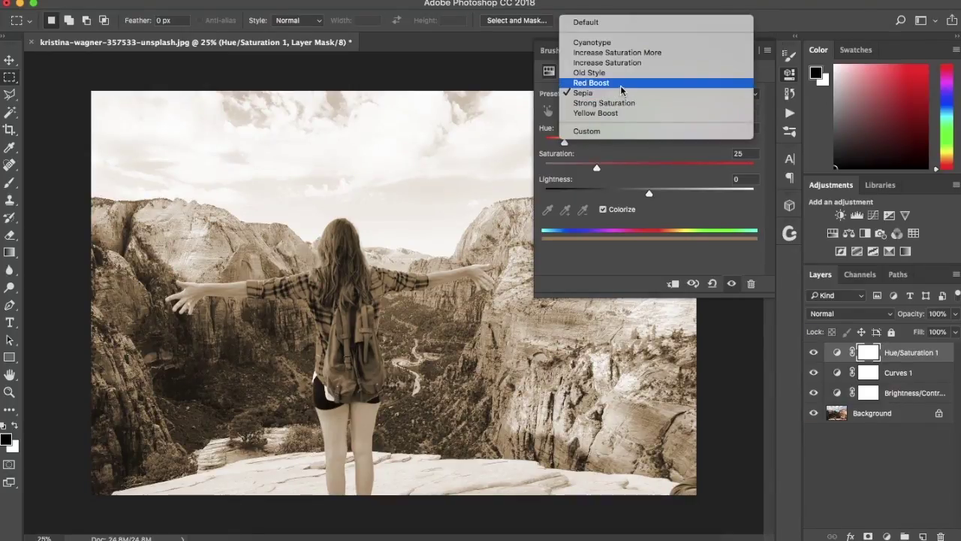
{"action": "left_click", "coordinate": [621, 84]}
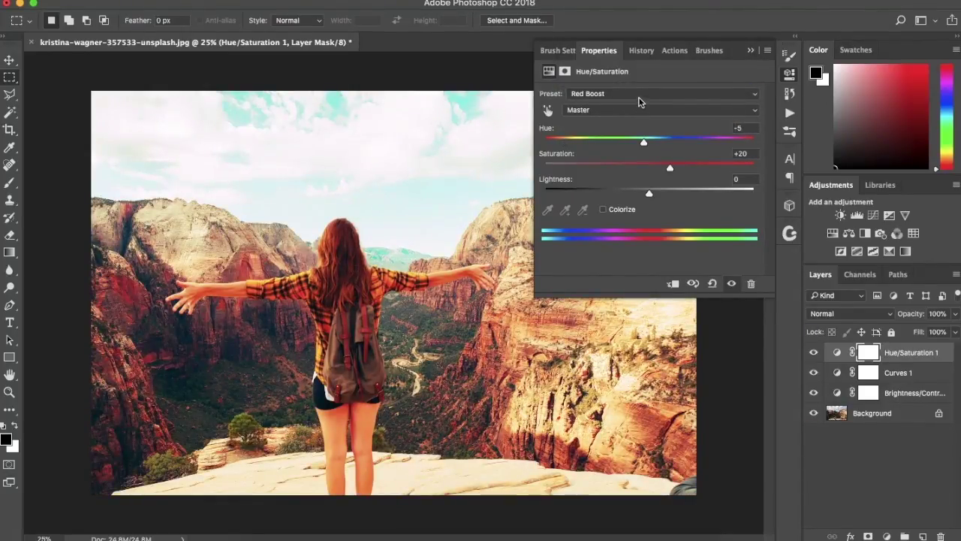
Try the Cyanotype and Strong Saturation presets, then delete the Hue/Saturation 1 layer.
{"action": "left_click", "coordinate": [639, 94]}
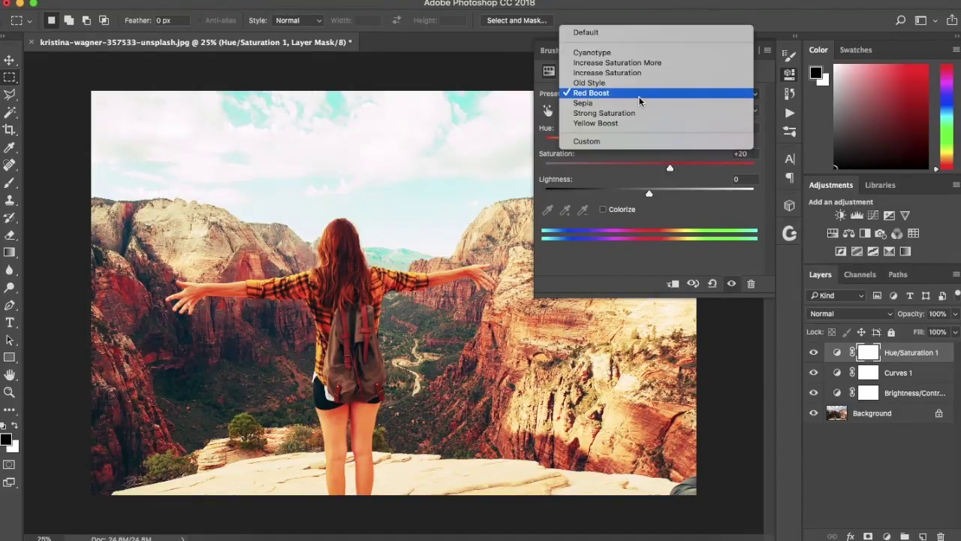
{"action": "left_click", "coordinate": [635, 53]}
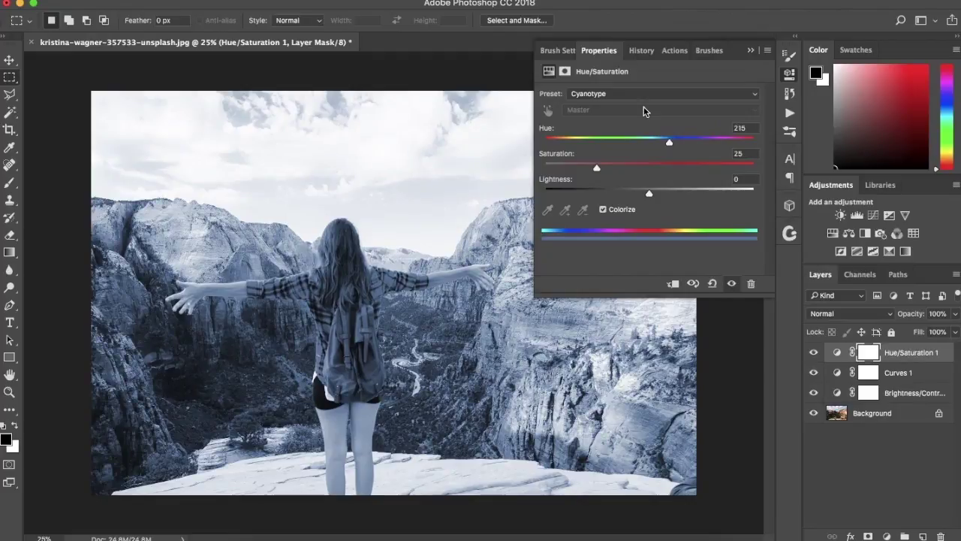
{"action": "left_click", "coordinate": [640, 94]}
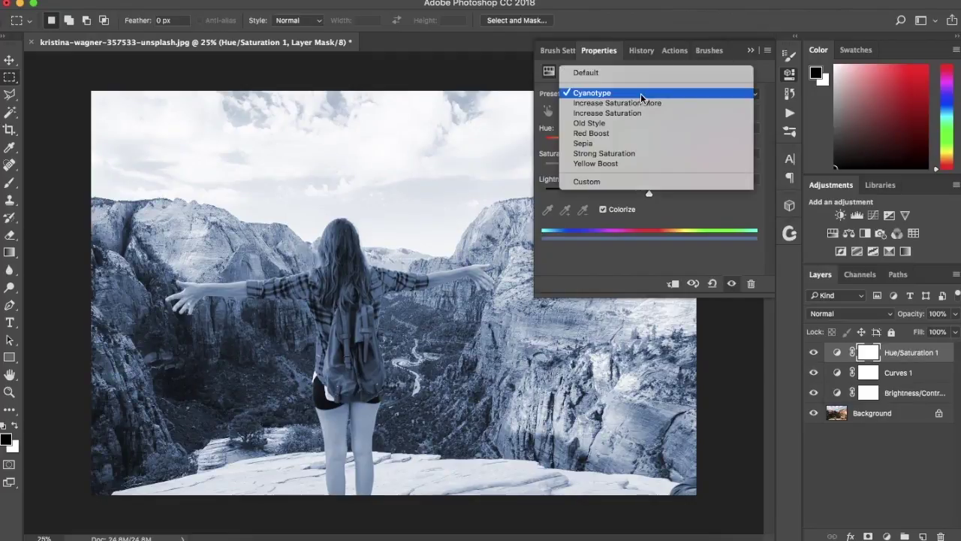
{"action": "left_click", "coordinate": [650, 154]}
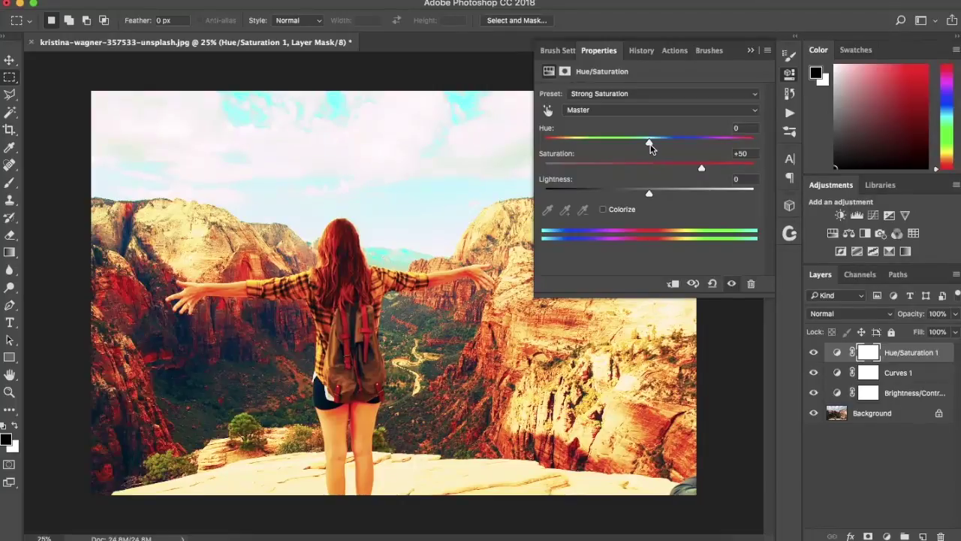
{"action": "left_click", "coordinate": [915, 359]}
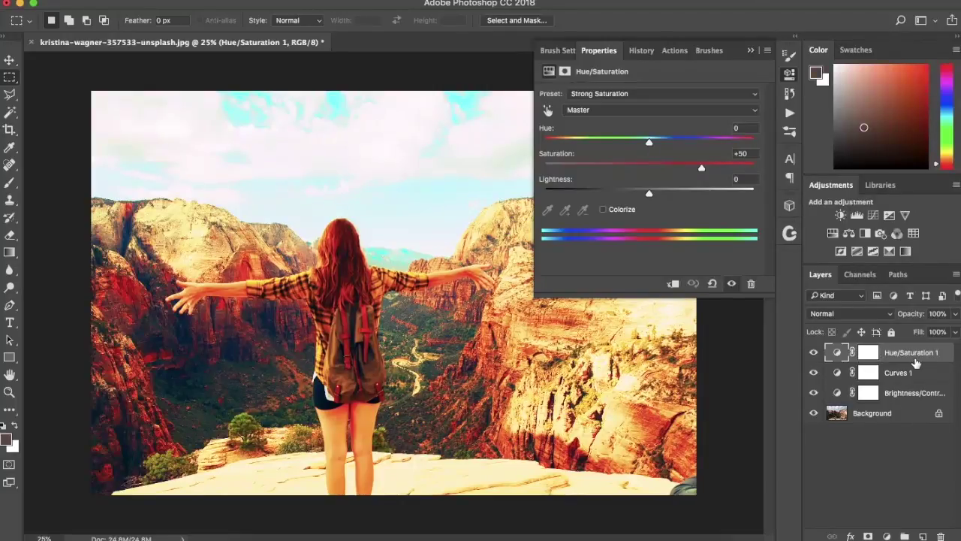
{"action": "key", "text": "BackSpace"}
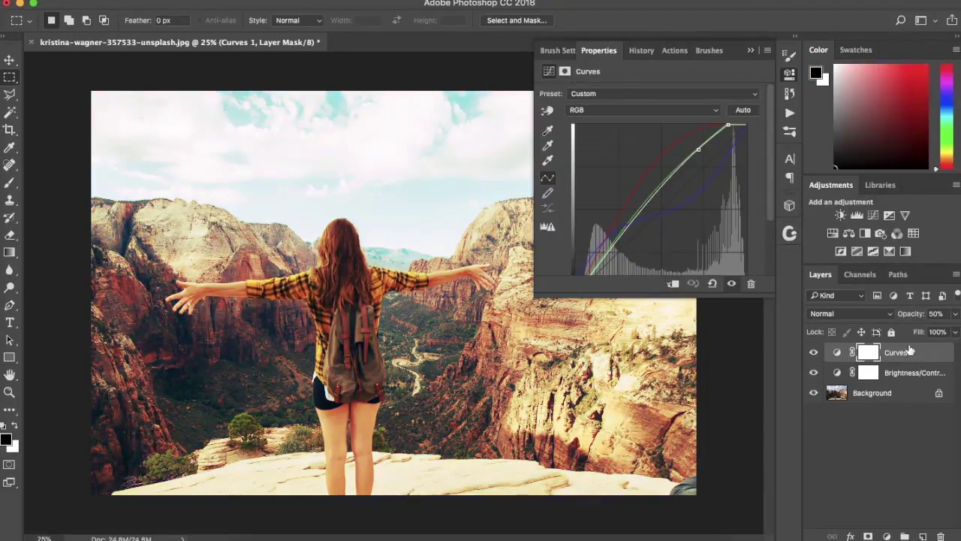
Add a Color Balance layer, trial its Yellow–Blue and Shadows cyan sliders, leaving all at 0.
{"action": "left_click", "coordinate": [851, 234]}
{"action": "left_click_drag", "start_coordinate": [620, 295], "coordinate": [620, 235]}
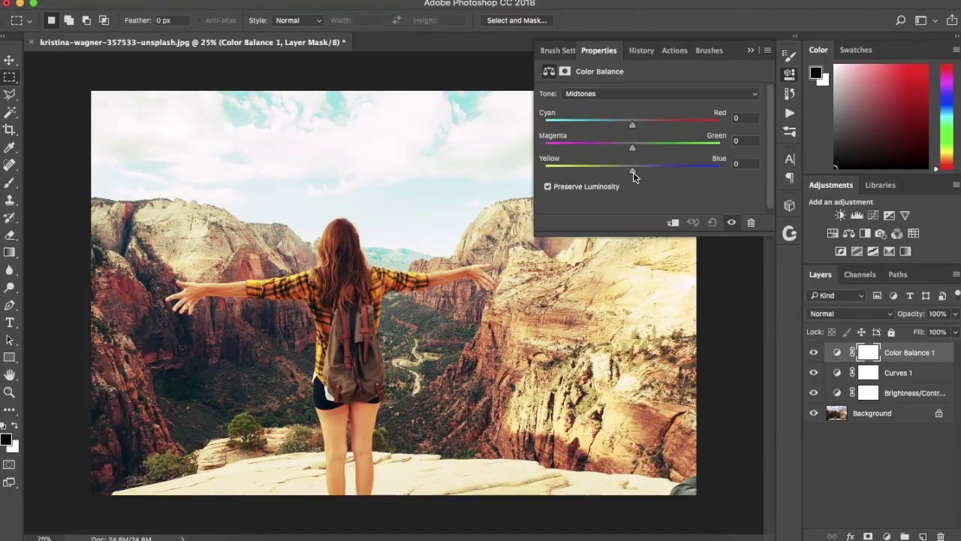
{"action": "left_click_drag", "start_coordinate": [633, 172], "coordinate": [684, 171]}
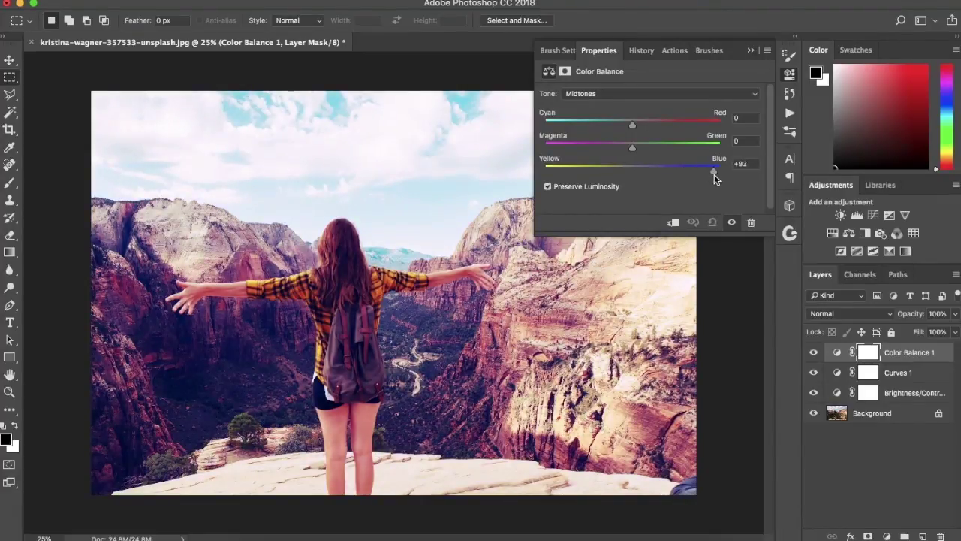
{"action": "left_click_drag", "start_coordinate": [719, 174], "coordinate": [632, 178]}
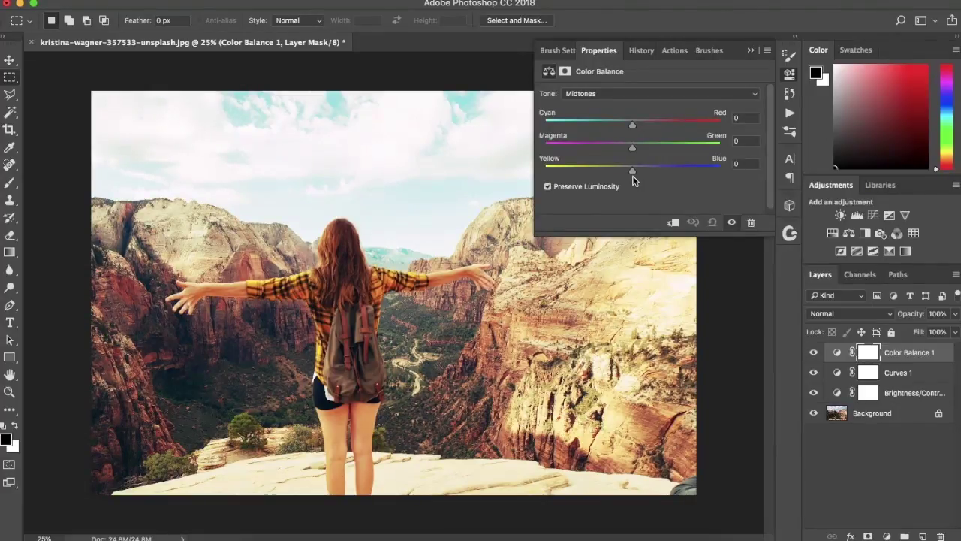
{"action": "left_click", "coordinate": [627, 94]}
{"action": "left_click", "coordinate": [624, 87]}
{"action": "mouse_move", "coordinate": [633, 130]}
{"action": "left_mouse_down"}
{"action": "mouse_move", "coordinate": [534, 135]}
{"action": "mouse_move", "coordinate": [677, 137]}
{"action": "mouse_move", "coordinate": [633, 141]}
{"action": "left_mouse_up"}
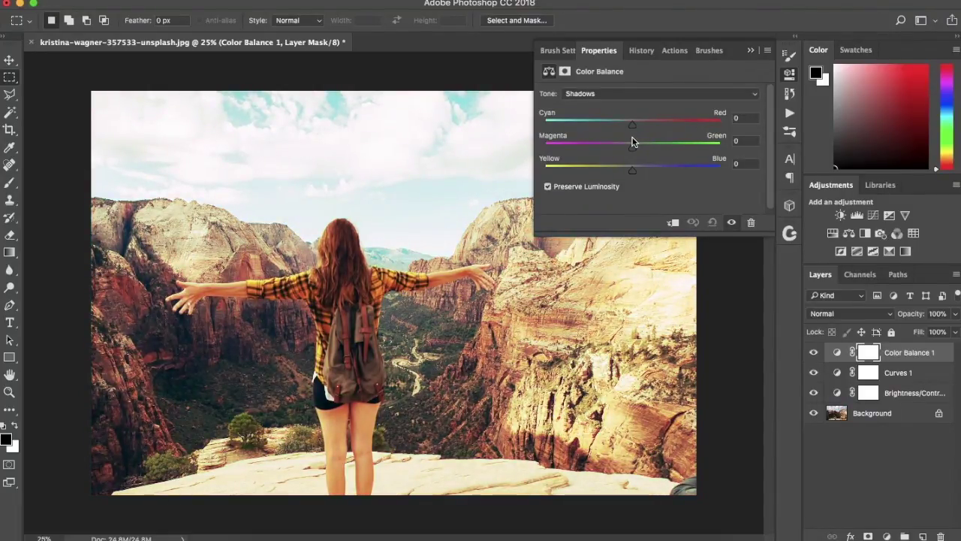
{"action": "left_click", "coordinate": [637, 94]}
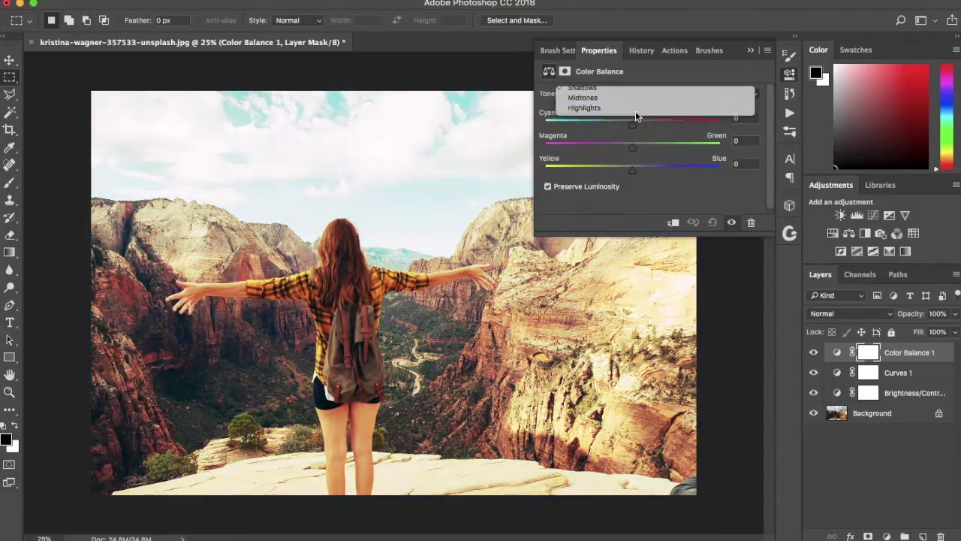
Set Color Balance highlights to Cyan–Red +46, Magenta–Green -56 and Yellow–Blue -88.
{"action": "left_click", "coordinate": [635, 110]}
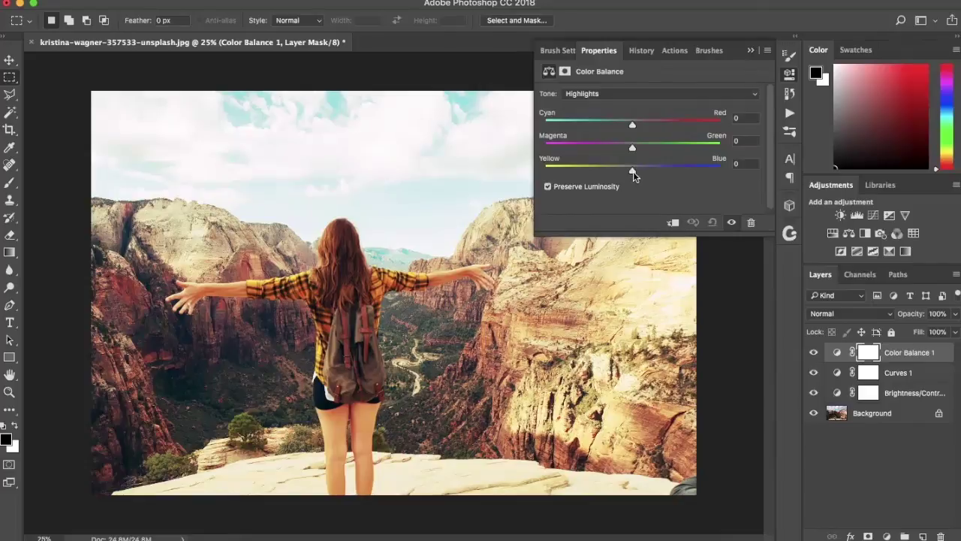
{"action": "left_click_drag", "start_coordinate": [633, 171], "coordinate": [555, 188]}
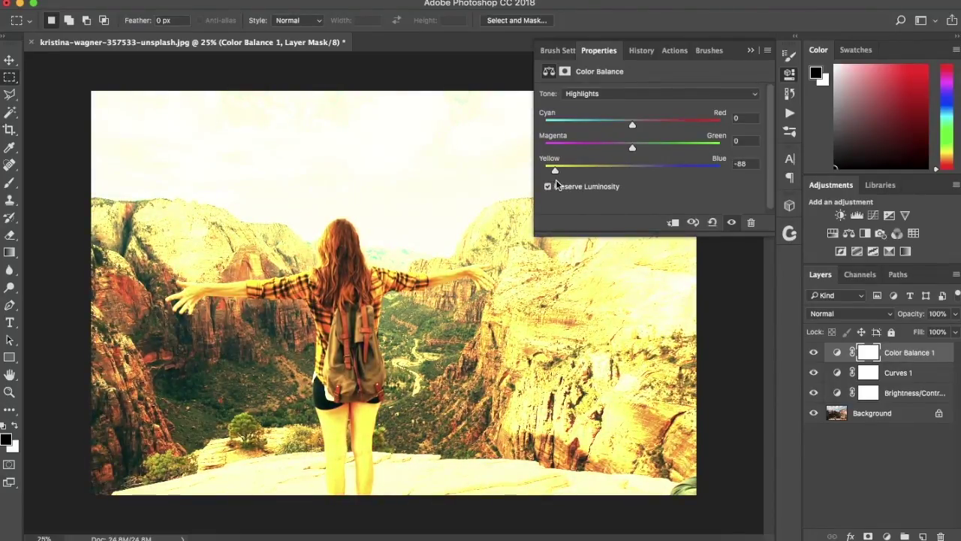
{"action": "left_click_drag", "start_coordinate": [634, 152], "coordinate": [582, 152]}
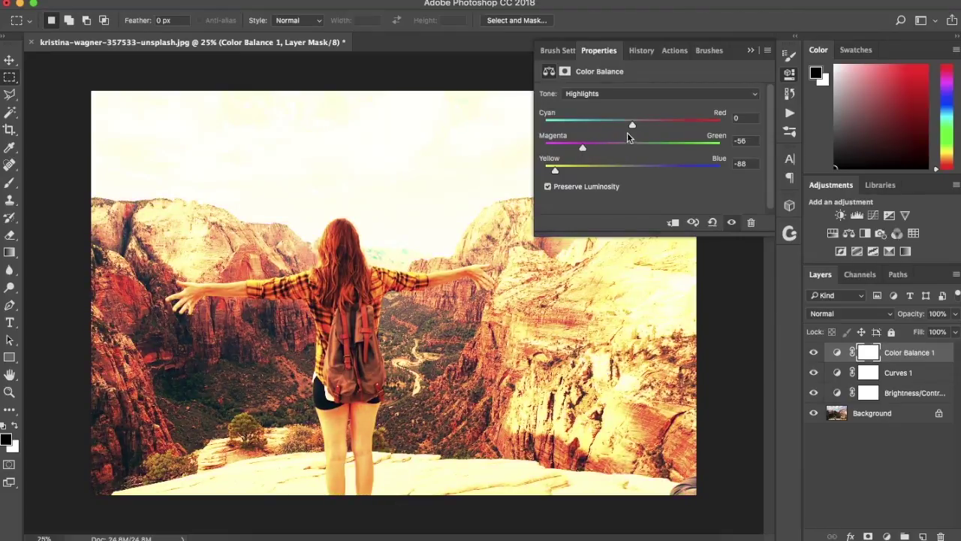
{"action": "left_click_drag", "start_coordinate": [631, 125], "coordinate": [671, 127]}
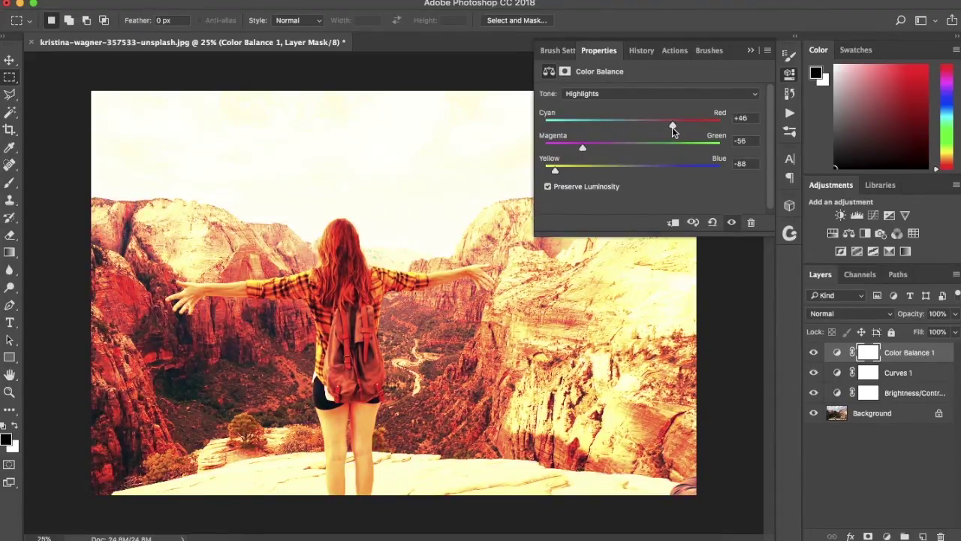
Set the Color Balance midtones to -20, +25 and +74.
{"action": "left_click", "coordinate": [634, 98]}
{"action": "left_click", "coordinate": [631, 82]}
{"action": "left_click_drag", "start_coordinate": [631, 126], "coordinate": [698, 169]}
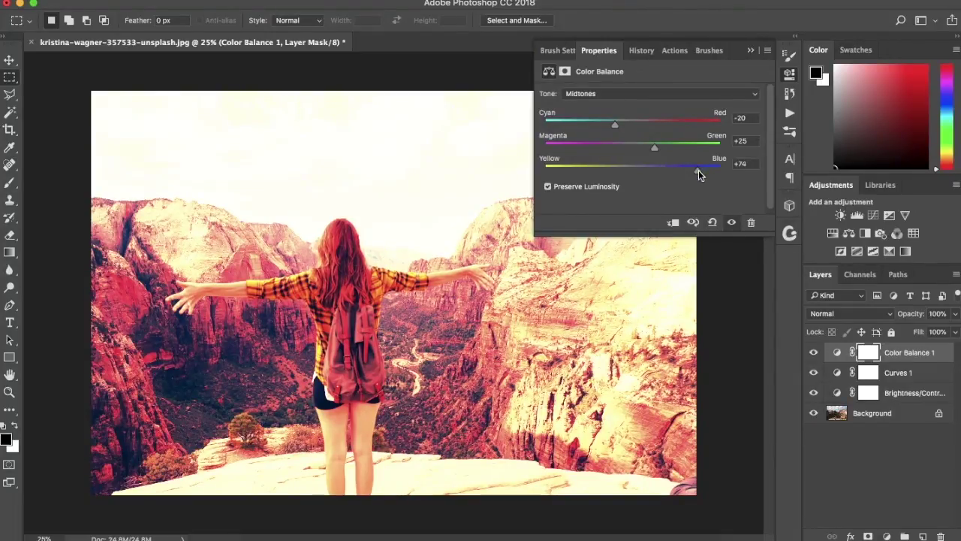
Compare with Curves and Brightness/Contrast hidden, then set Curves 1 opacity to 50%.
{"action": "left_click", "coordinate": [813, 372]}
{"action": "left_click", "coordinate": [814, 393]}
{"action": "left_click_drag", "start_coordinate": [813, 393], "coordinate": [813, 373]}
{"action": "left_click", "coordinate": [836, 379]}
{"action": "key", "text": "5"}
{"action": "left_click_drag", "start_coordinate": [634, 231], "coordinate": [632, 358]}
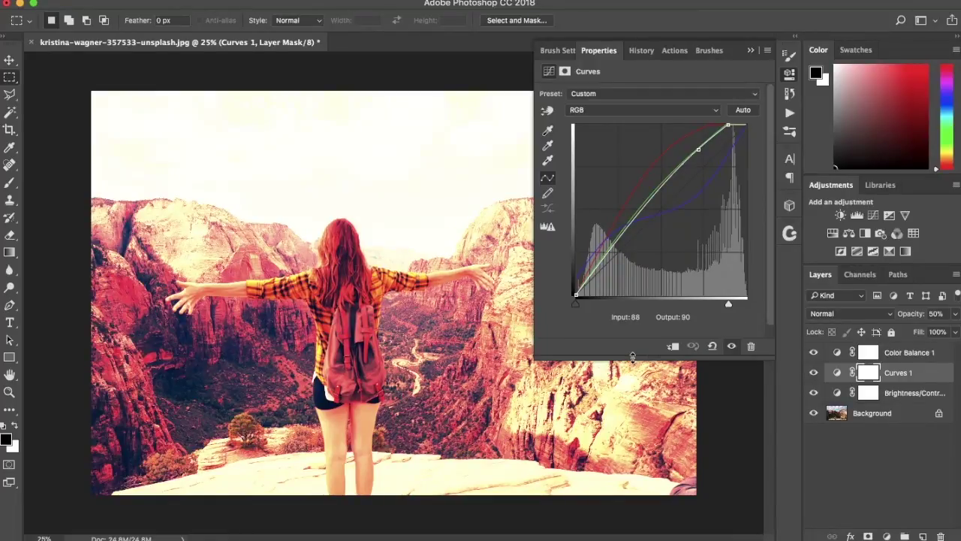
Try a Color Balance shadows tint of +37, +21, +13, then delete the Color Balance 1 layer.
{"action": "left_click", "coordinate": [836, 354]}
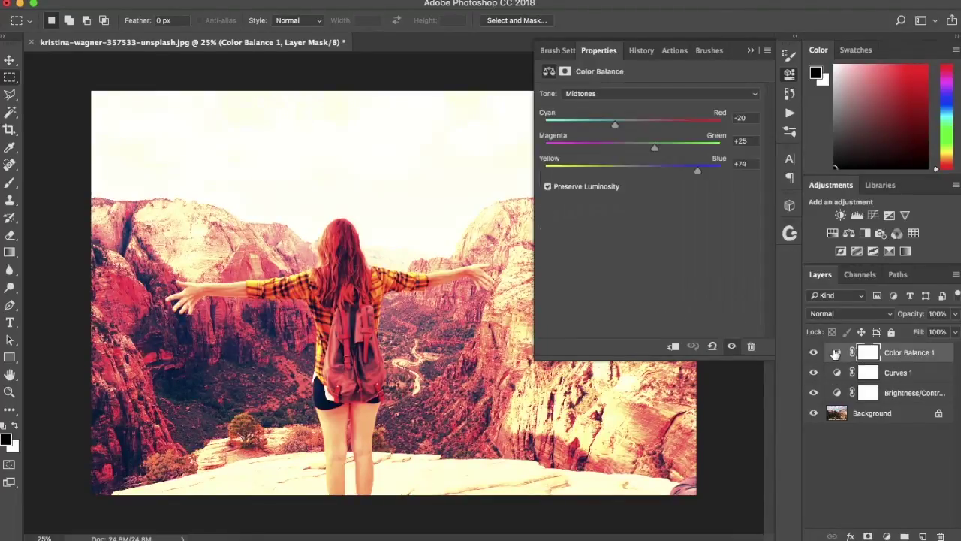
{"action": "left_click", "coordinate": [601, 95]}
{"action": "left_click", "coordinate": [602, 84]}
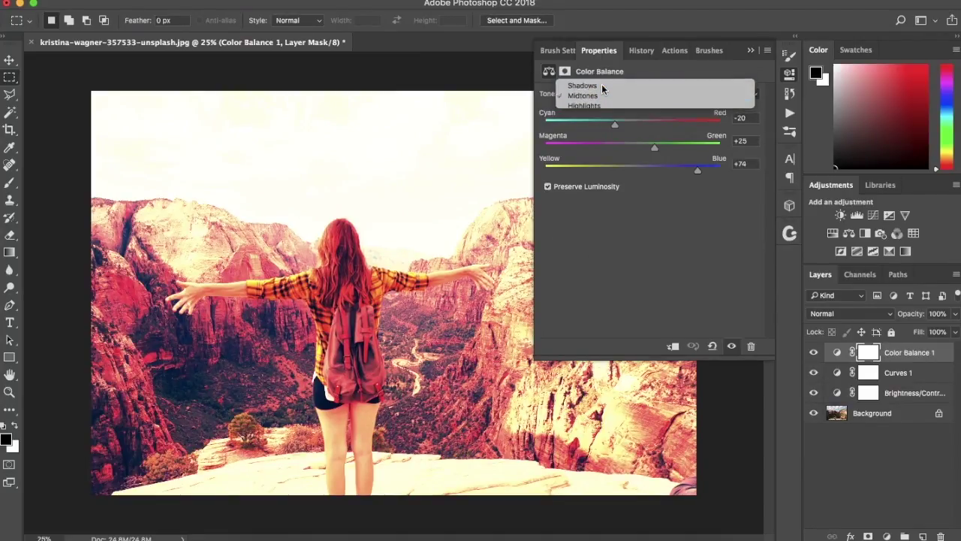
{"action": "left_click", "coordinate": [664, 126]}
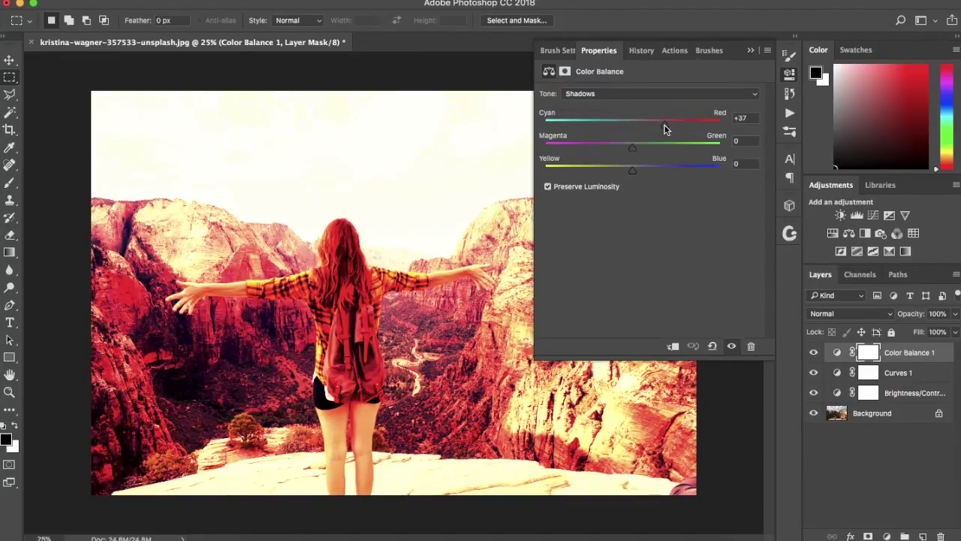
{"action": "left_click", "coordinate": [650, 149]}
{"action": "left_click_drag", "start_coordinate": [634, 171], "coordinate": [644, 174]}
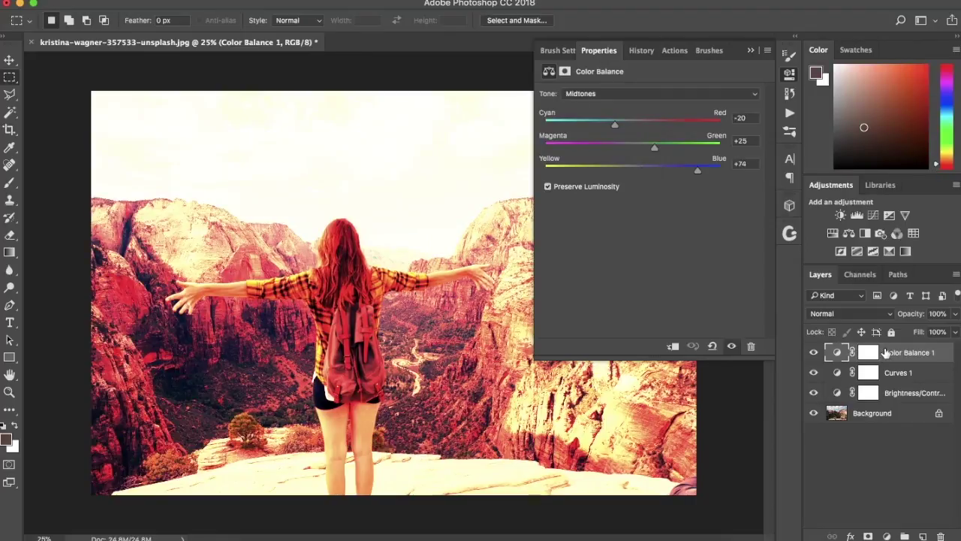
{"action": "key", "text": "Delete"}
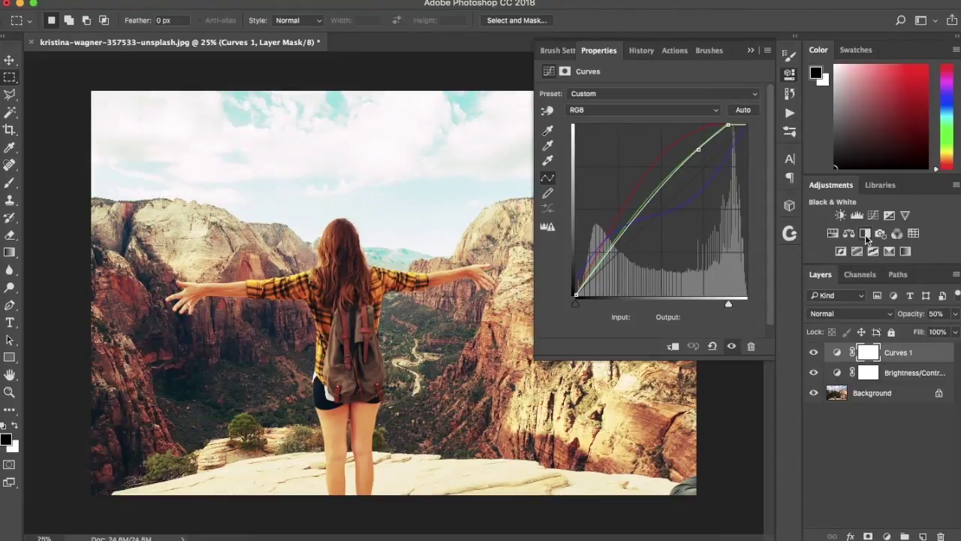
Add a Black & White layer and adjust its Cyans, Yellows, Reds (82) and Magentas (71) sliders.
{"action": "left_click", "coordinate": [865, 234]}
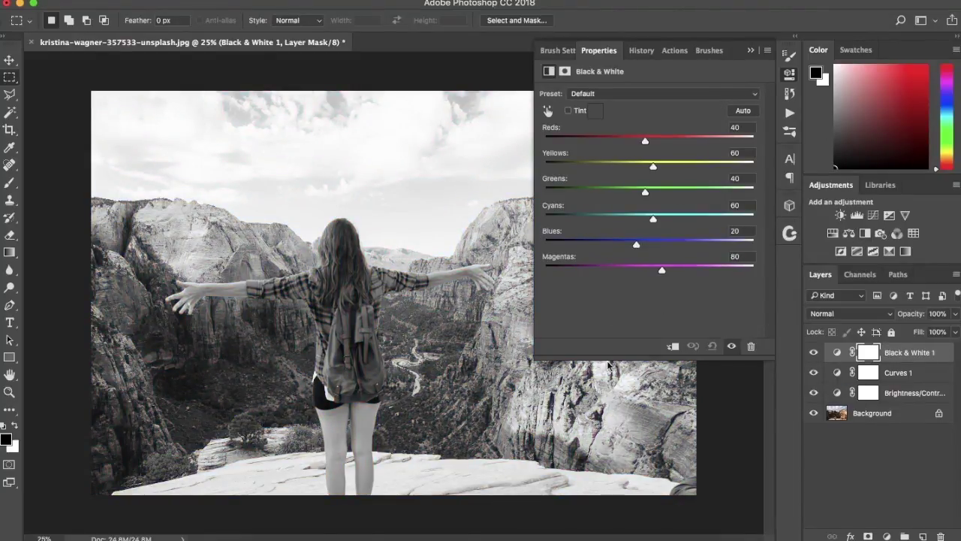
{"action": "left_click_drag", "start_coordinate": [610, 358], "coordinate": [610, 318]}
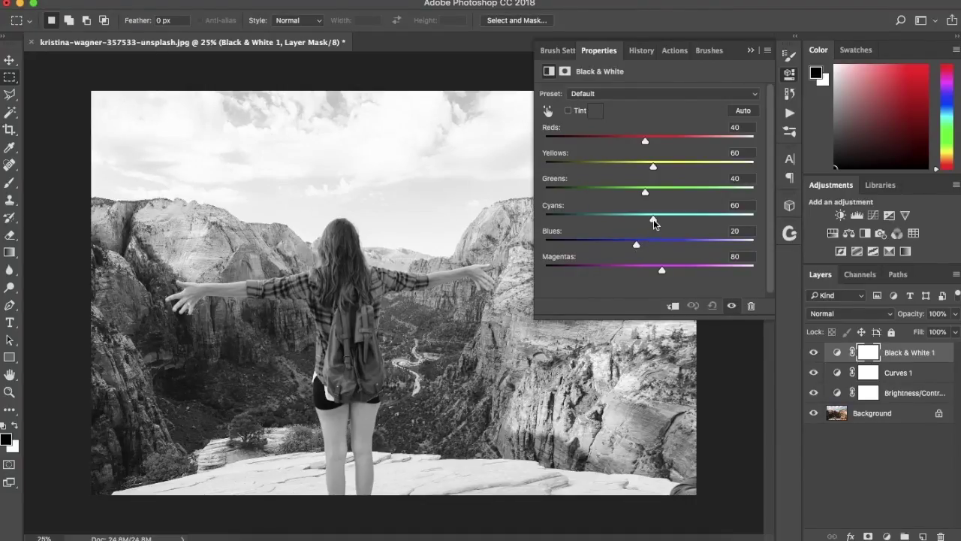
{"action": "left_click_drag", "start_coordinate": [653, 219], "coordinate": [757, 194]}
{"action": "mouse_move", "coordinate": [657, 167]}
{"action": "left_mouse_down"}
{"action": "mouse_move", "coordinate": [732, 166]}
{"action": "mouse_move", "coordinate": [595, 168]}
{"action": "mouse_move", "coordinate": [648, 168]}
{"action": "mouse_move", "coordinate": [653, 178]}
{"action": "left_mouse_up"}
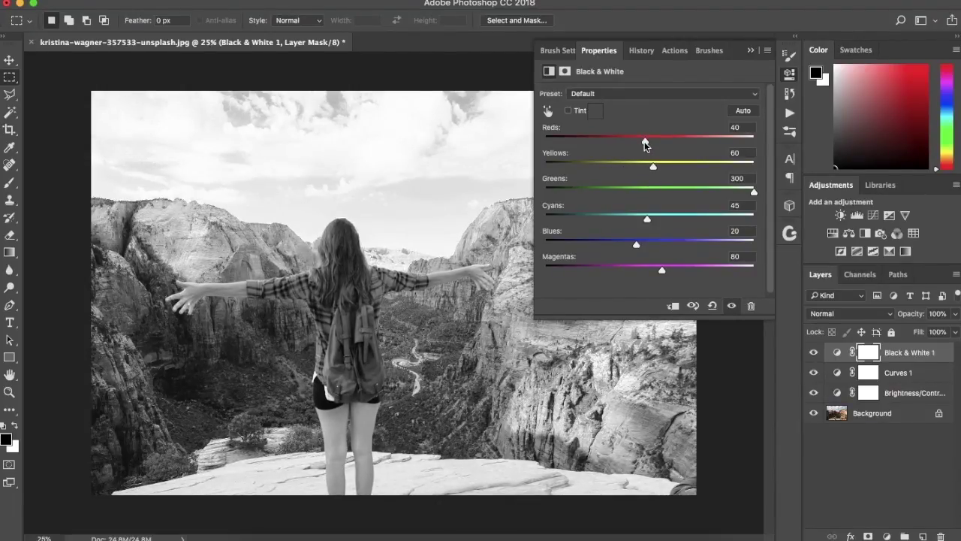
{"action": "mouse_move", "coordinate": [646, 142]}
{"action": "left_mouse_down"}
{"action": "mouse_move", "coordinate": [562, 141]}
{"action": "mouse_move", "coordinate": [663, 139]}
{"action": "left_mouse_up"}
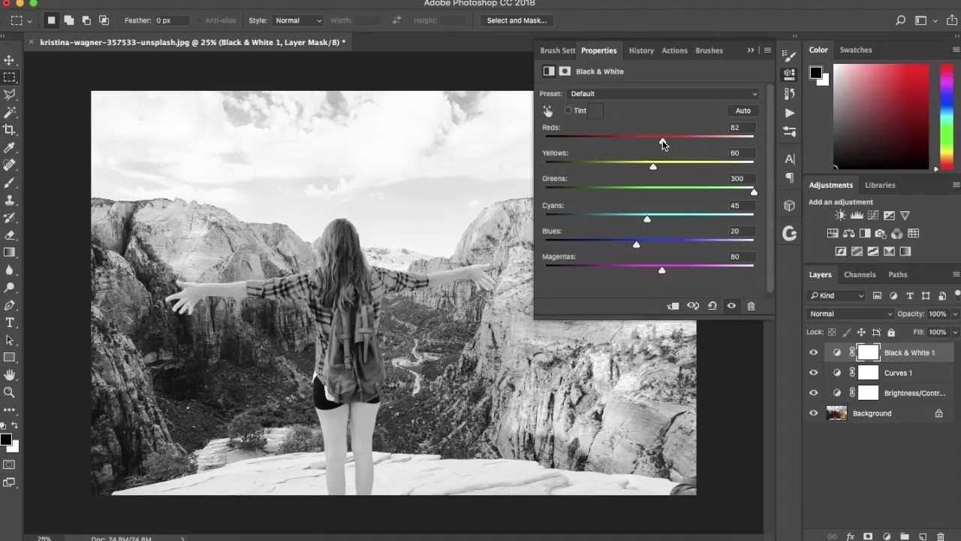
{"action": "mouse_move", "coordinate": [661, 269]}
{"action": "left_mouse_down"}
{"action": "mouse_move", "coordinate": [733, 270]}
{"action": "mouse_move", "coordinate": [596, 275]}
{"action": "mouse_move", "coordinate": [658, 275]}
{"action": "left_mouse_up"}
Turn on Tint in Black & White with a beige sepia colour.
{"action": "left_click", "coordinate": [571, 110]}
{"action": "left_click", "coordinate": [596, 113]}
{"action": "left_click", "coordinate": [864, 103]}
Try the Infrared, Maximum White and Maximum Black presets, then delete the Black & White layer.
{"action": "left_click", "coordinate": [609, 94]}
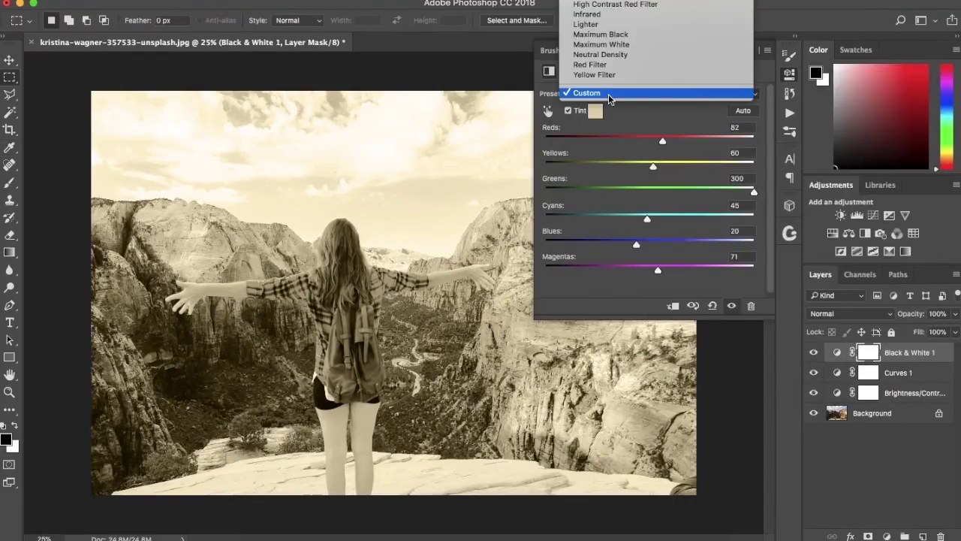
{"action": "left_click", "coordinate": [608, 21]}
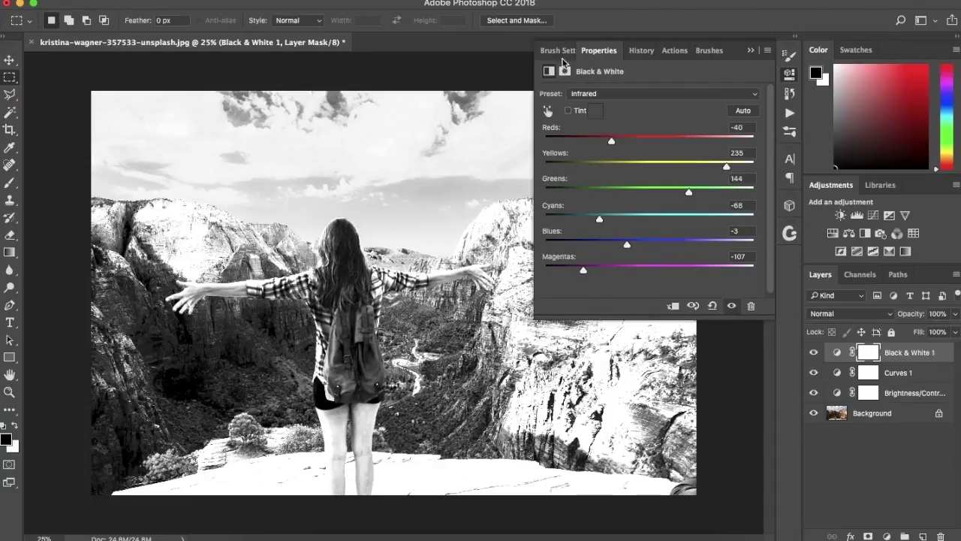
{"action": "left_click", "coordinate": [590, 93]}
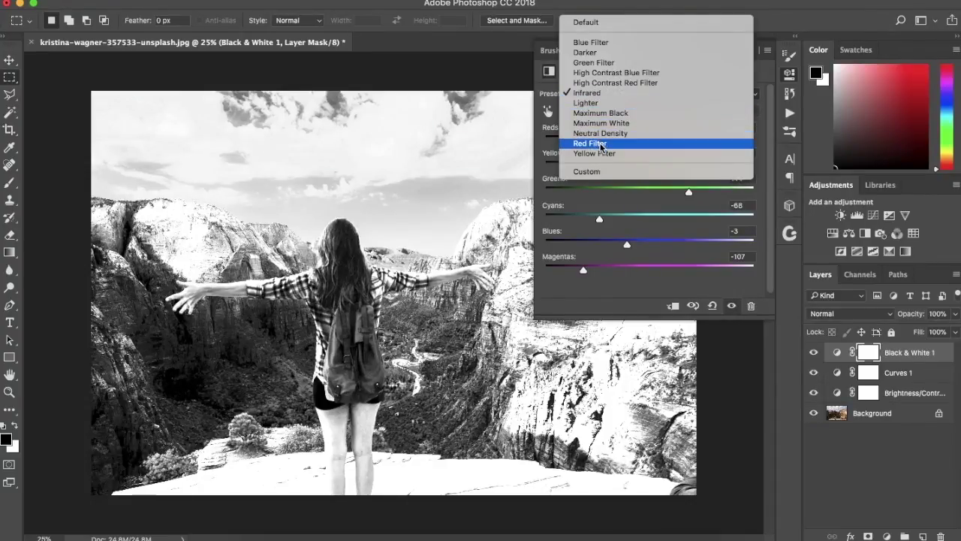
{"action": "left_click", "coordinate": [604, 124]}
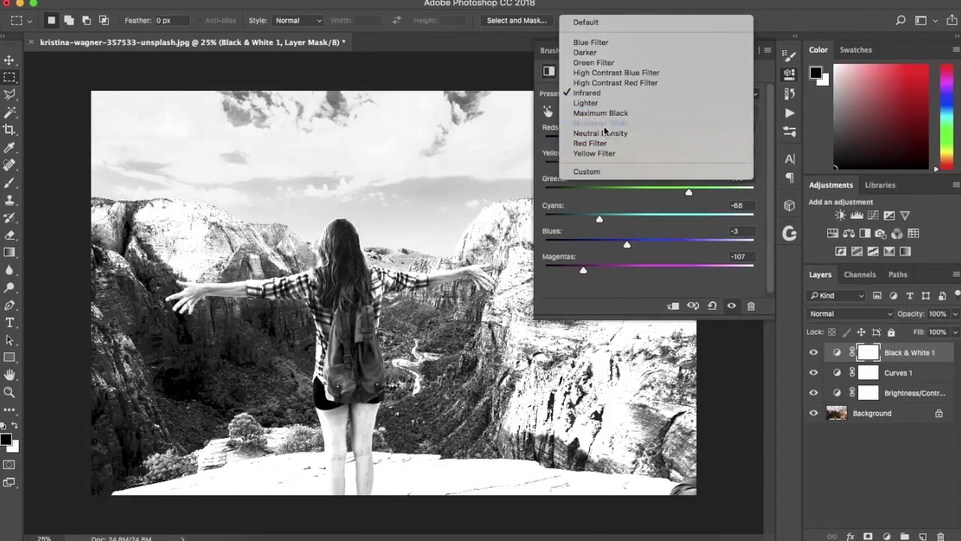
{"action": "left_click", "coordinate": [600, 93]}
{"action": "left_click", "coordinate": [600, 84]}
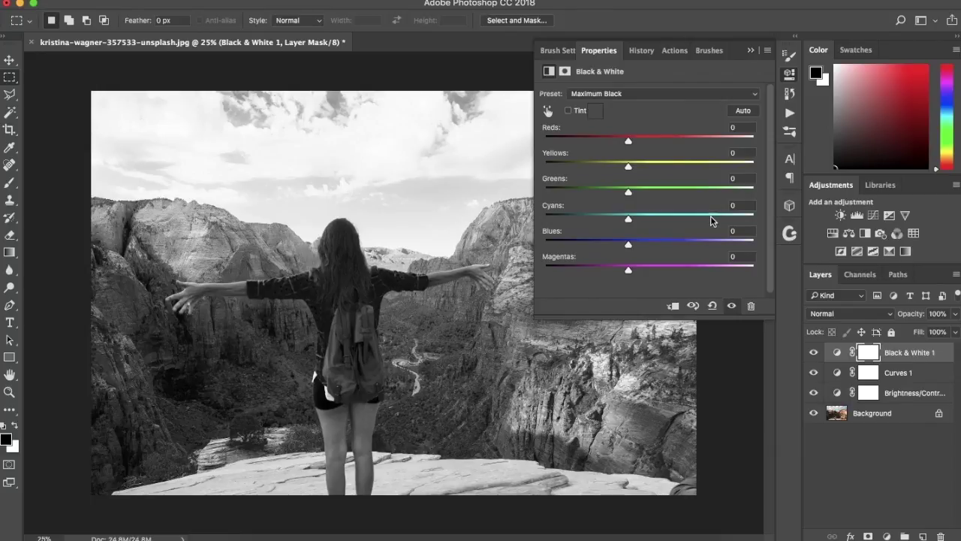
{"action": "left_click_drag", "start_coordinate": [644, 319], "coordinate": [644, 324]}
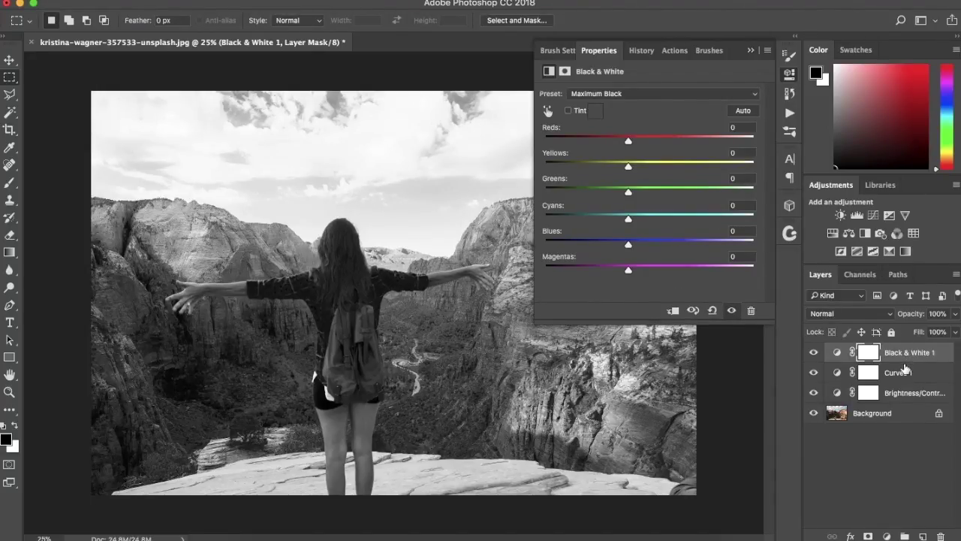
{"action": "key", "text": "Delete"}
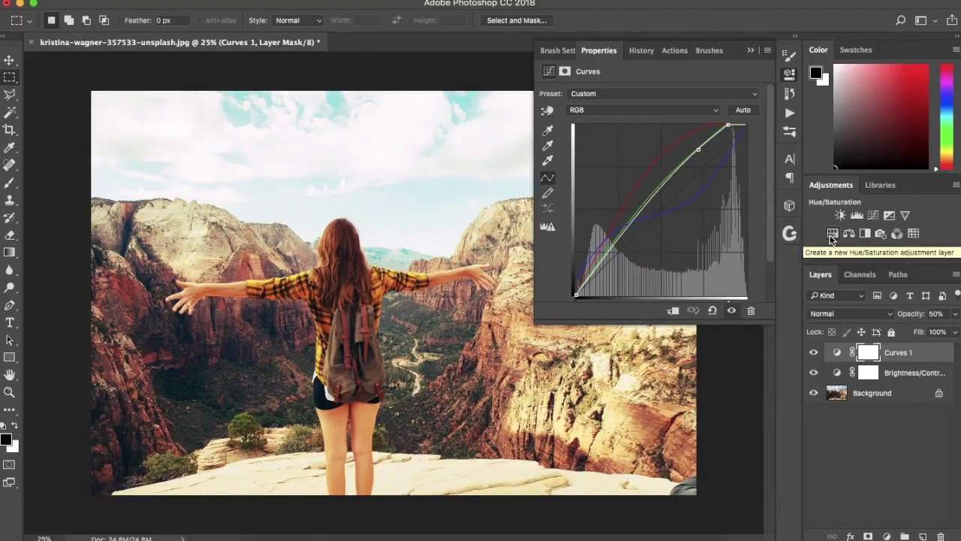
Add a Photo Filter with a custom bright orange colour at about 52% density.
{"action": "left_click", "coordinate": [883, 236]}
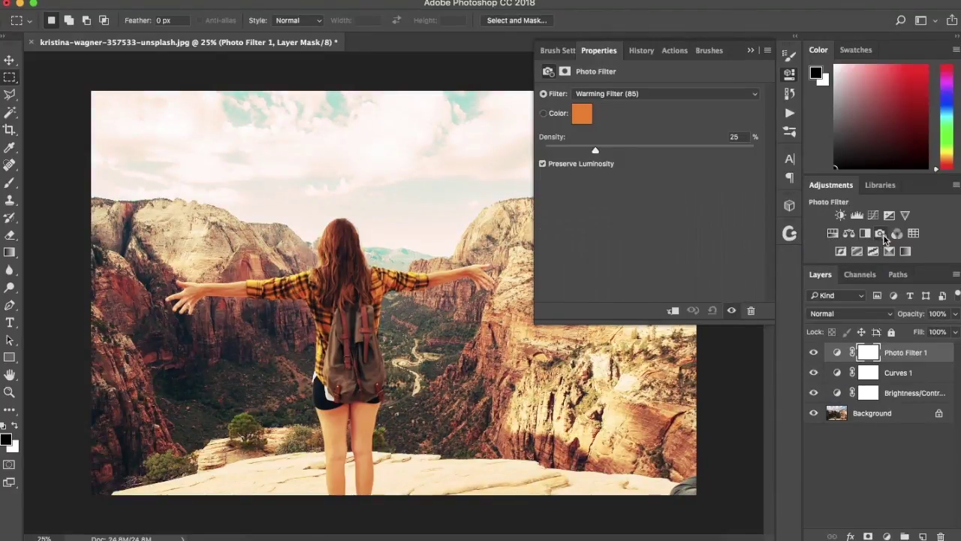
{"action": "left_click_drag", "start_coordinate": [624, 148], "coordinate": [584, 157]}
{"action": "left_click", "coordinate": [582, 114]}
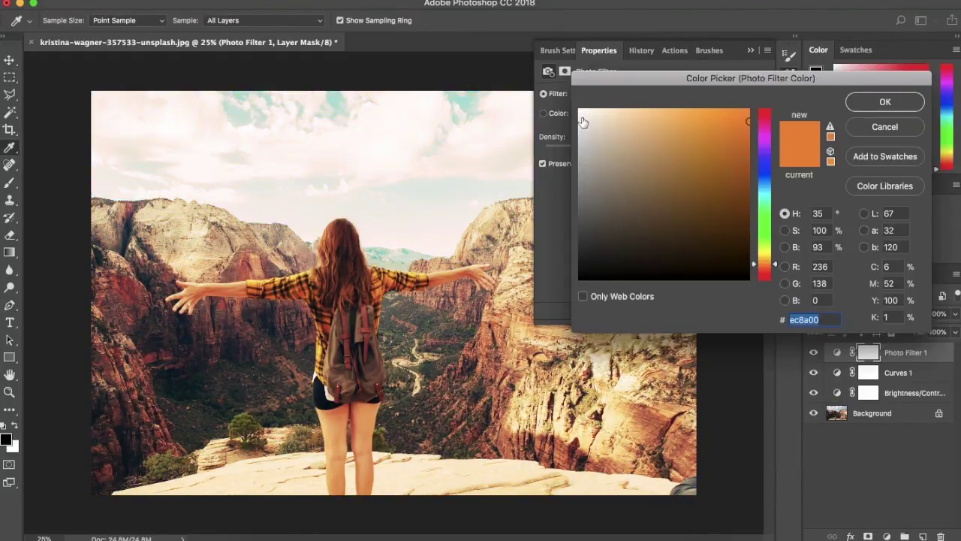
{"action": "type", "text": "ac8a5a"}
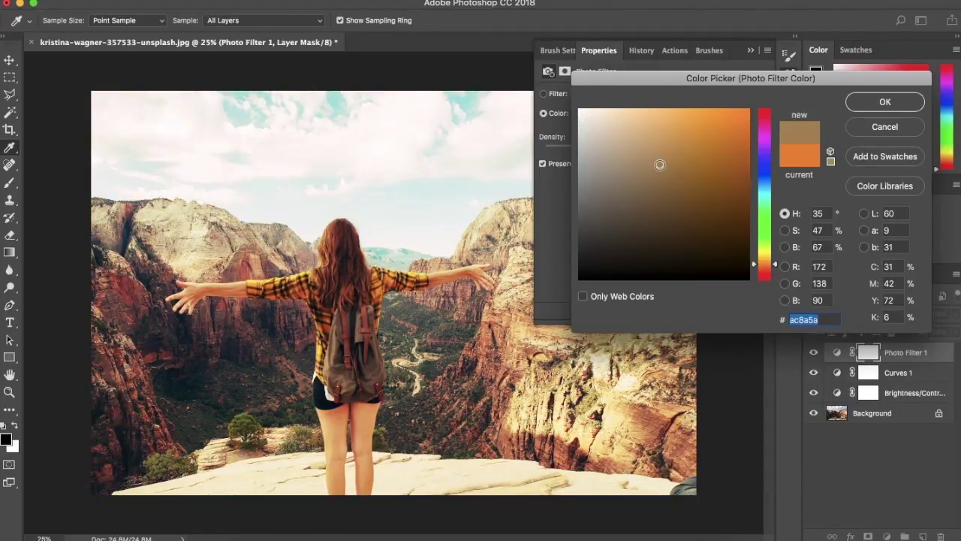
{"action": "left_click", "coordinate": [679, 136]}
{"action": "left_click", "coordinate": [749, 110]}
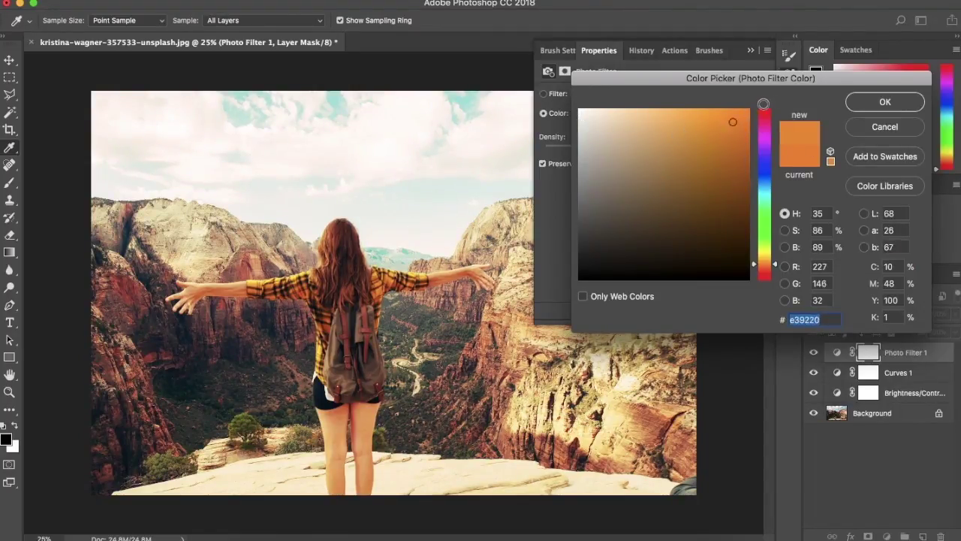
{"action": "left_click", "coordinate": [885, 101]}
{"action": "left_click", "coordinate": [673, 147]}
{"action": "left_click_drag", "start_coordinate": [669, 148], "coordinate": [650, 153]}
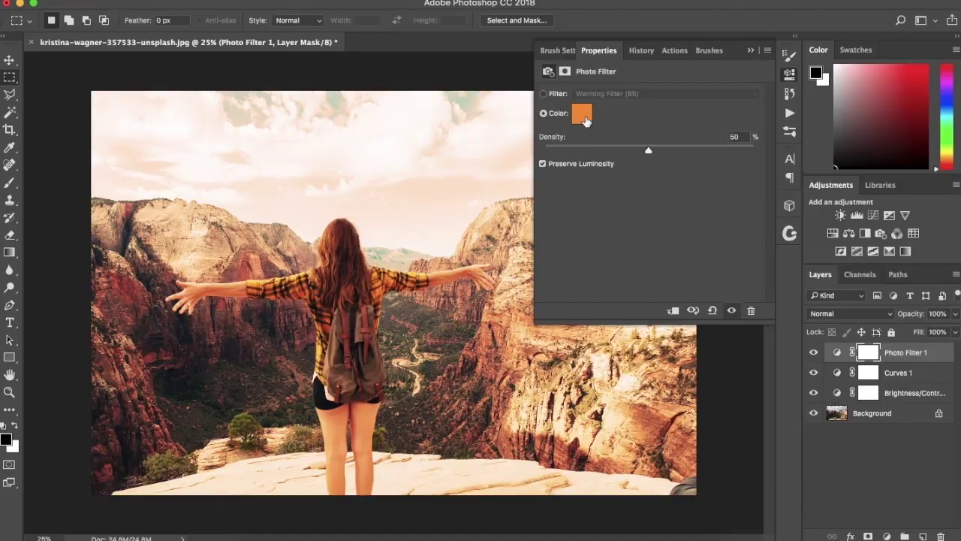
Switch to preset filters, try Cooling Filter (82), and settle on Warming Filter (LBA) at 50%.
{"action": "left_click", "coordinate": [562, 93]}
{"action": "left_click", "coordinate": [601, 93]}
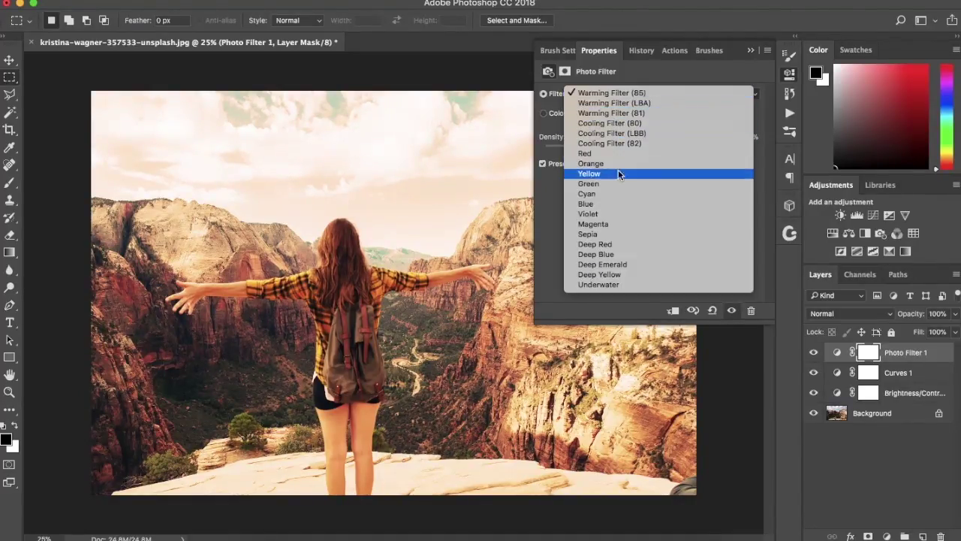
{"action": "left_click", "coordinate": [626, 143]}
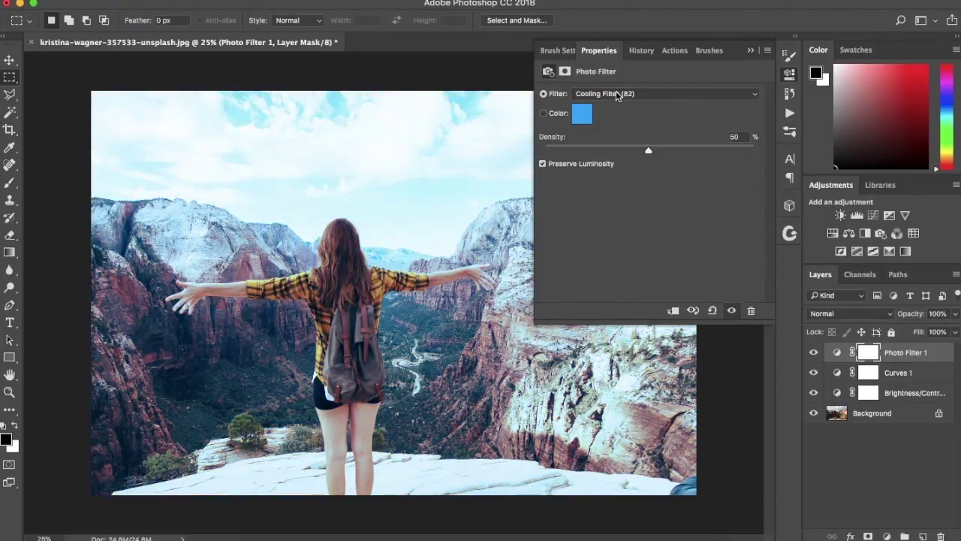
{"action": "left_click", "coordinate": [616, 93]}
{"action": "left_click", "coordinate": [620, 51]}
{"action": "left_click", "coordinate": [9, 94]}
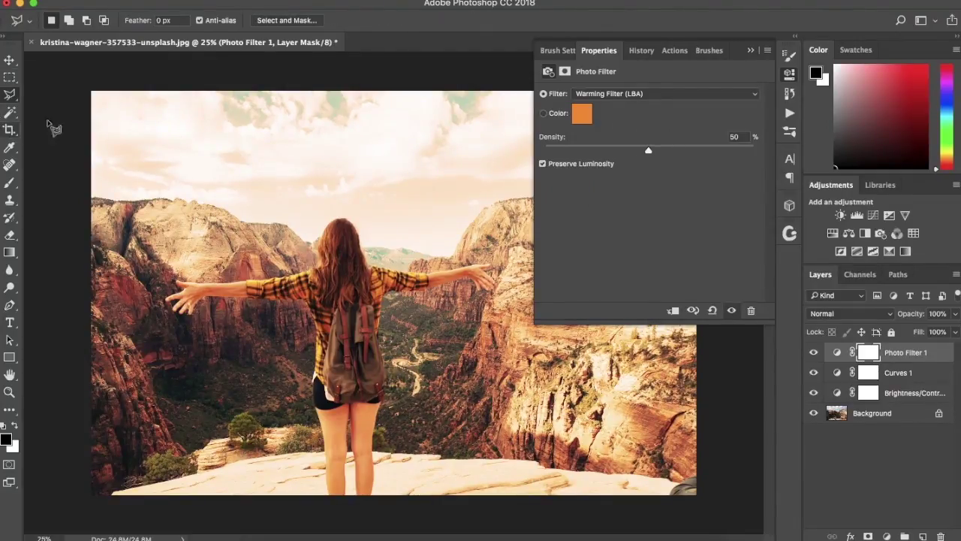
{"action": "left_click", "coordinate": [9, 182]}
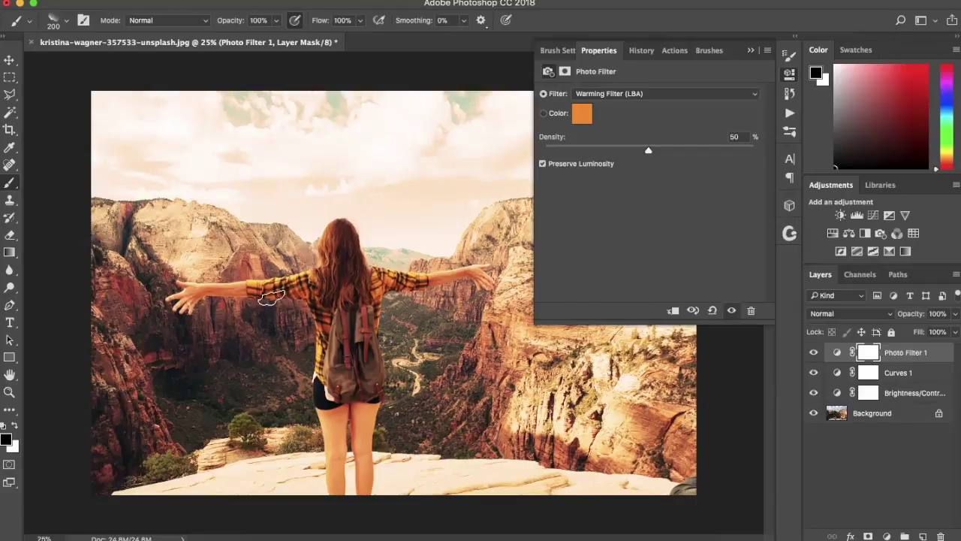
Set the brush to Soft Round at 700 px.
{"action": "left_click", "coordinate": [68, 26]}
{"action": "left_click", "coordinate": [66, 170]}
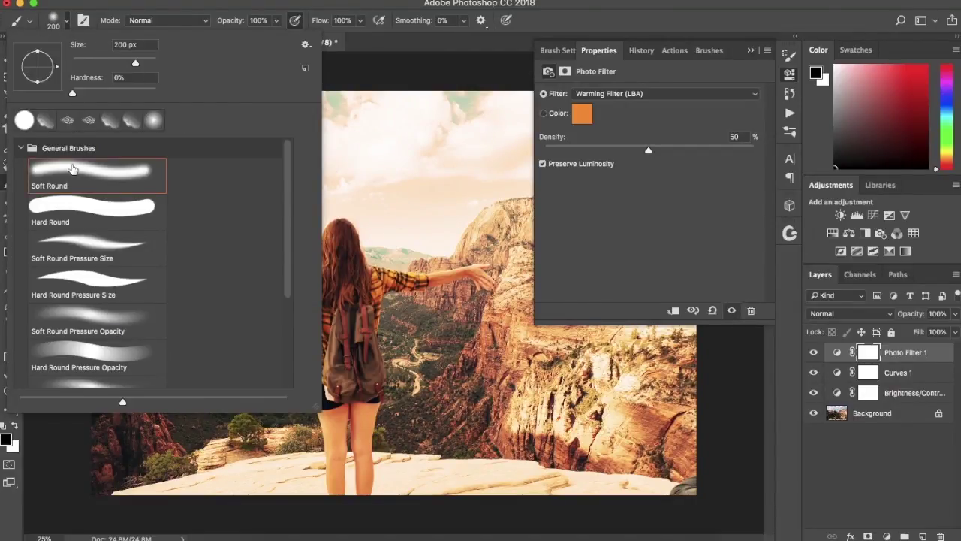
{"action": "left_click", "coordinate": [553, 35]}
{"action": "key", "text": "bracketright"}
{"action": "key", "text": "bracketright"}
{"action": "key", "text": "bracketright"}
{"action": "key", "text": "bracketright"}
{"action": "key", "text": "bracketright"}
{"action": "key", "text": "bracketright"}
Paint black on the Photo Filter mask over the upper-left mountains, upper-right sky and right-hand cliffs.
{"action": "mouse_move", "coordinate": [288, 264]}
{"action": "left_mouse_down"}
{"action": "mouse_move", "coordinate": [281, 233]}
{"action": "mouse_move", "coordinate": [116, 241]}
{"action": "mouse_move", "coordinate": [99, 352]}
{"action": "mouse_move", "coordinate": [145, 373]}
{"action": "mouse_move", "coordinate": [226, 352]}
{"action": "mouse_move", "coordinate": [270, 353]}
{"action": "mouse_move", "coordinate": [263, 443]}
{"action": "mouse_move", "coordinate": [284, 496]}
{"action": "mouse_move", "coordinate": [194, 451]}
{"action": "mouse_move", "coordinate": [184, 398]}
{"action": "mouse_move", "coordinate": [133, 435]}
{"action": "mouse_move", "coordinate": [56, 391]}
{"action": "mouse_move", "coordinate": [75, 301]}
{"action": "mouse_move", "coordinate": [174, 117]}
{"action": "mouse_move", "coordinate": [223, 121]}
{"action": "mouse_move", "coordinate": [218, 188]}
{"action": "mouse_move", "coordinate": [267, 132]}
{"action": "mouse_move", "coordinate": [179, 117]}
{"action": "mouse_move", "coordinate": [358, 129]}
{"action": "left_mouse_up"}
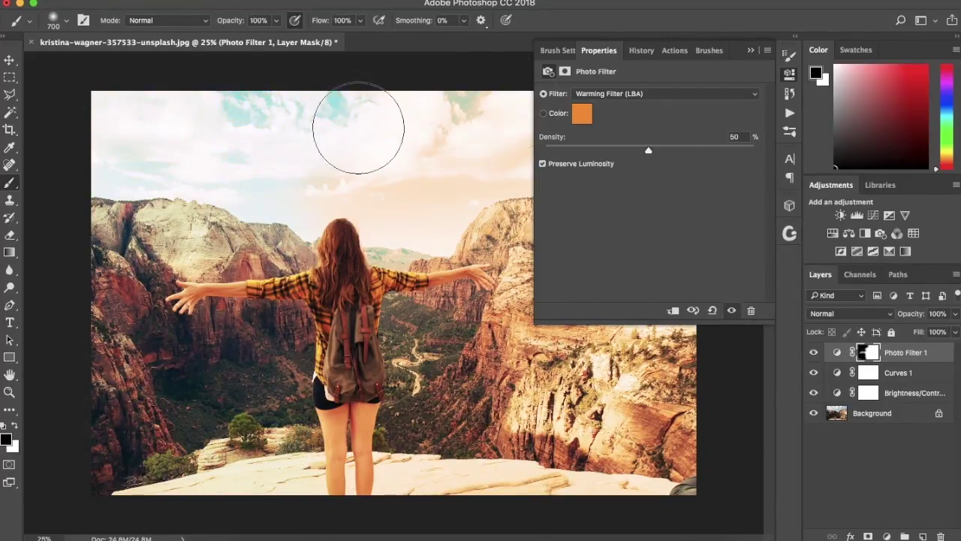
{"action": "left_click", "coordinate": [751, 53]}
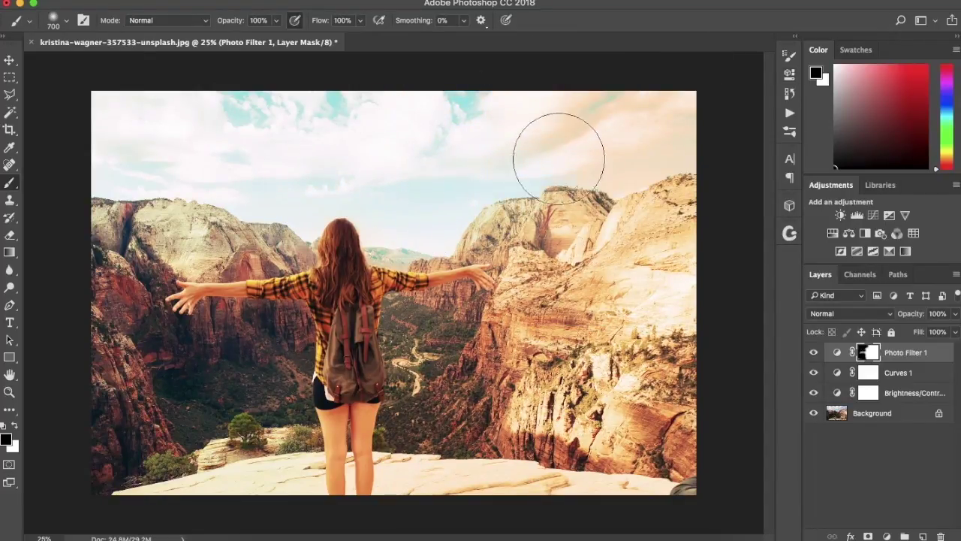
{"action": "mouse_move", "coordinate": [449, 146]}
{"action": "left_mouse_down"}
{"action": "mouse_move", "coordinate": [547, 99]}
{"action": "mouse_move", "coordinate": [643, 102]}
{"action": "mouse_move", "coordinate": [670, 159]}
{"action": "mouse_move", "coordinate": [547, 147]}
{"action": "left_mouse_up"}
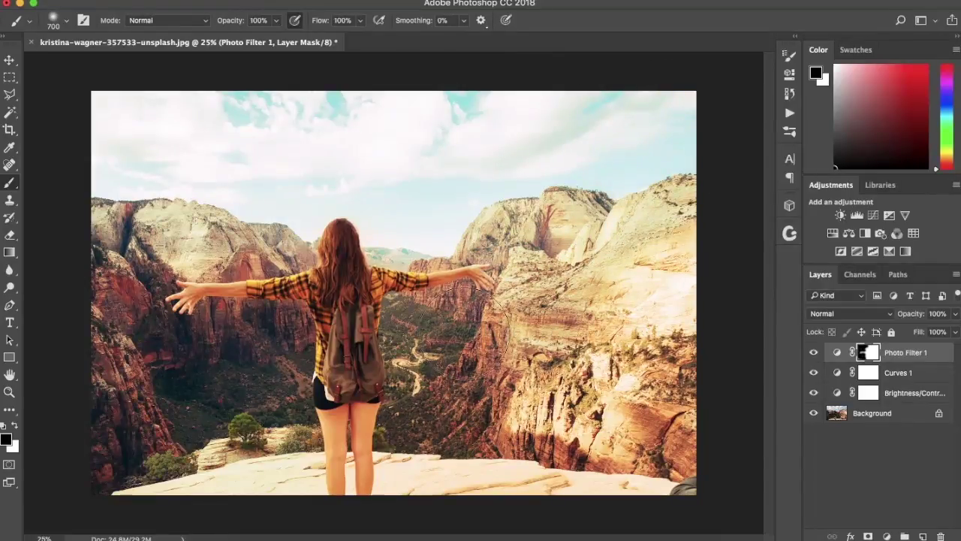
{"action": "mouse_move", "coordinate": [460, 471]}
{"action": "left_mouse_down"}
{"action": "mouse_move", "coordinate": [549, 401]}
{"action": "mouse_move", "coordinate": [552, 488]}
{"action": "mouse_move", "coordinate": [479, 473]}
{"action": "mouse_move", "coordinate": [653, 410]}
{"action": "left_mouse_up"}
{"action": "mouse_move", "coordinate": [677, 327]}
{"action": "left_mouse_down"}
{"action": "mouse_move", "coordinate": [643, 366]}
{"action": "mouse_move", "coordinate": [678, 319]}
{"action": "mouse_move", "coordinate": [630, 259]}
{"action": "mouse_move", "coordinate": [604, 285]}
{"action": "left_mouse_up"}
Toggle the Photo Filter's visibility to compare the image with and without the warming.
{"action": "left_click", "coordinate": [813, 356]}
{"action": "left_click", "coordinate": [813, 356]}
{"action": "left_click", "coordinate": [813, 357]}
{"action": "left_click", "coordinate": [814, 358]}
{"action": "left_click", "coordinate": [813, 357]}
{"action": "key", "text": "super+plus"}
{"action": "key", "text": "super+plus"}
{"action": "key", "text": "super+plus"}
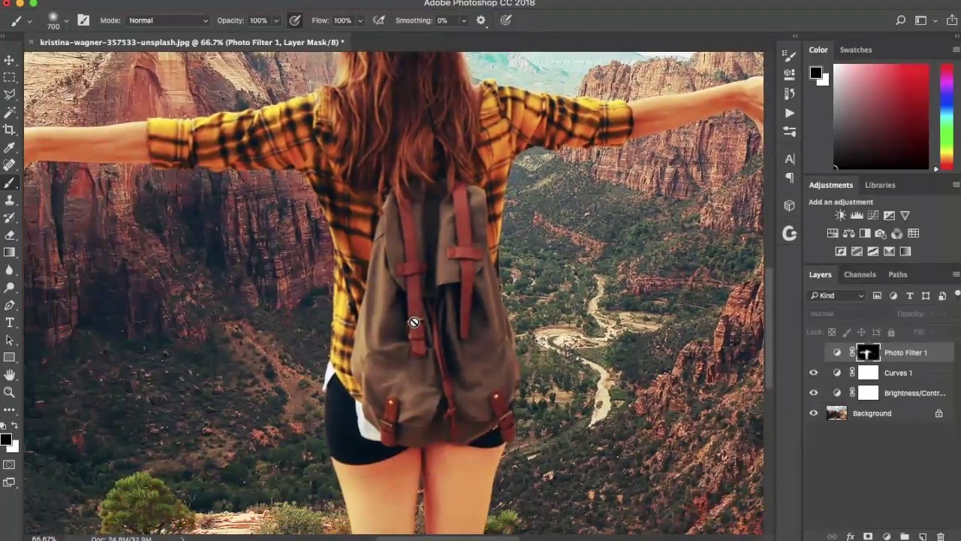
Turn Photo Filter 1 back on, review its settings, zoom out to 25% and duplicate the layer.
{"action": "left_click", "coordinate": [814, 353]}
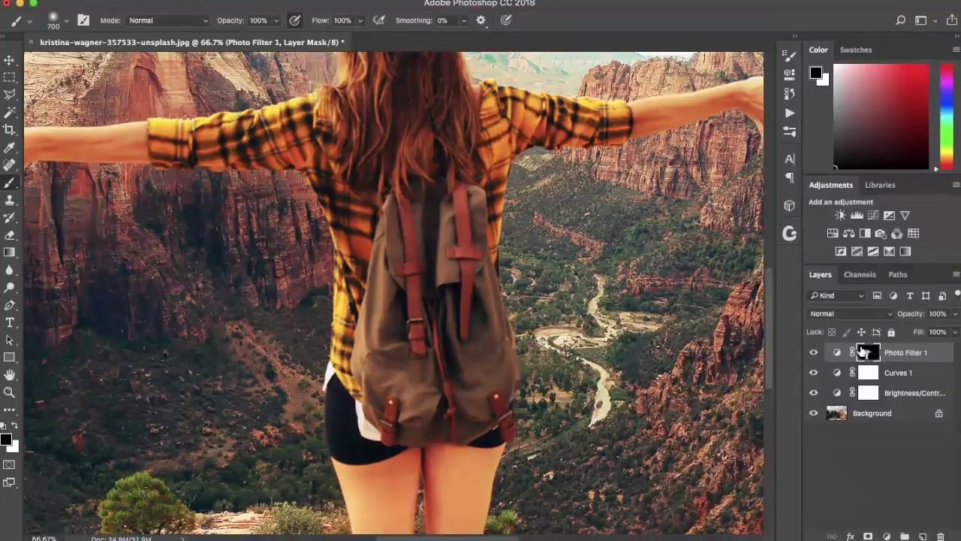
{"action": "double_click", "coordinate": [838, 353]}
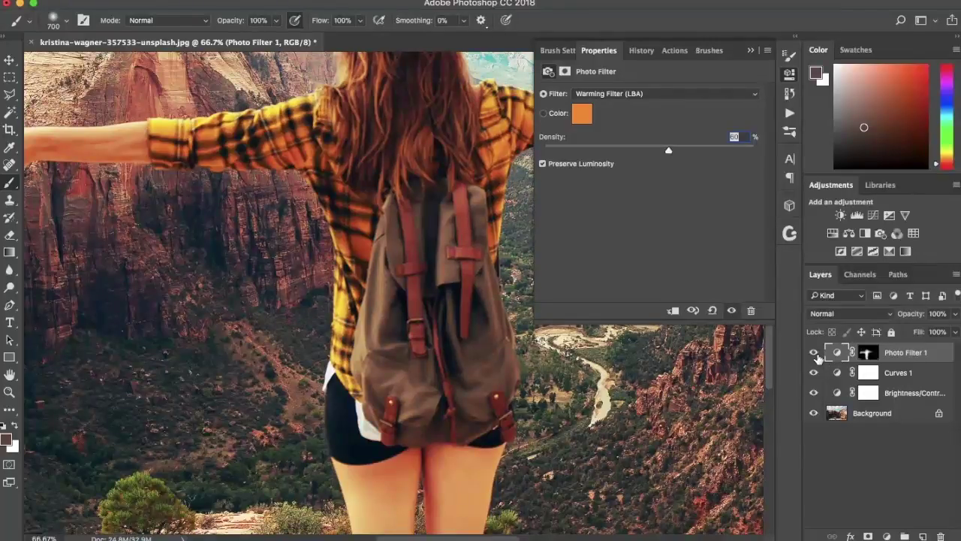
{"action": "left_click", "coordinate": [815, 353]}
{"action": "left_click", "coordinate": [750, 51]}
{"action": "key", "text": "ctrl+0"}
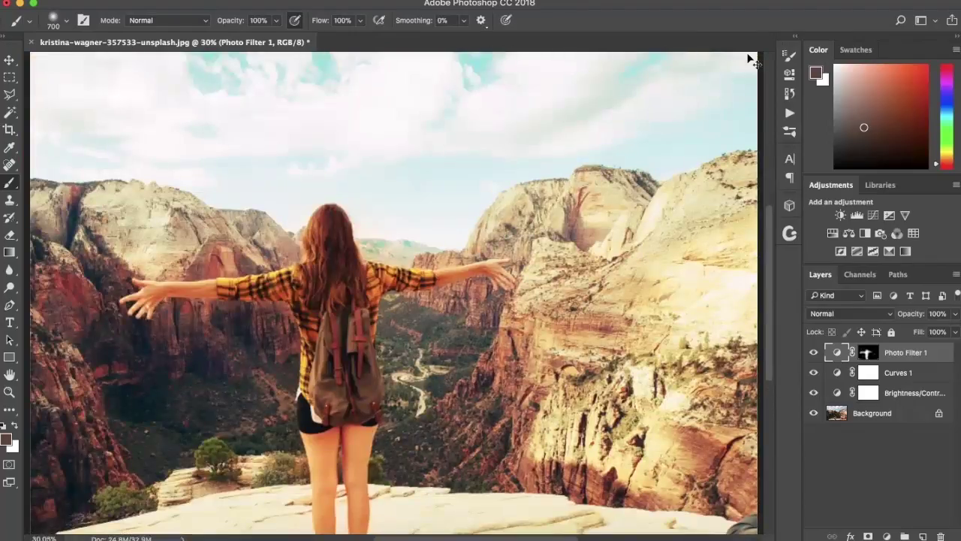
{"action": "key", "text": "ctrl+minus"}
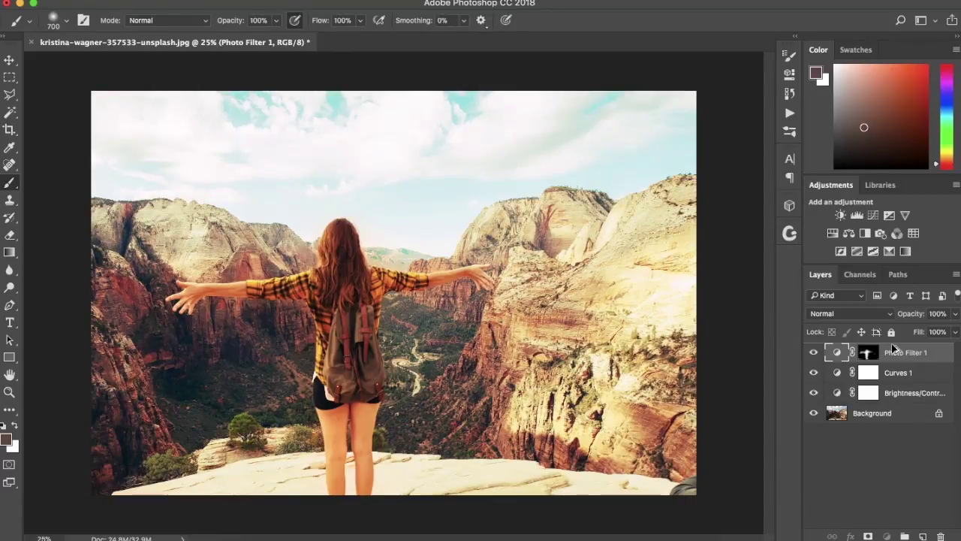
{"action": "key", "text": "super+j"}
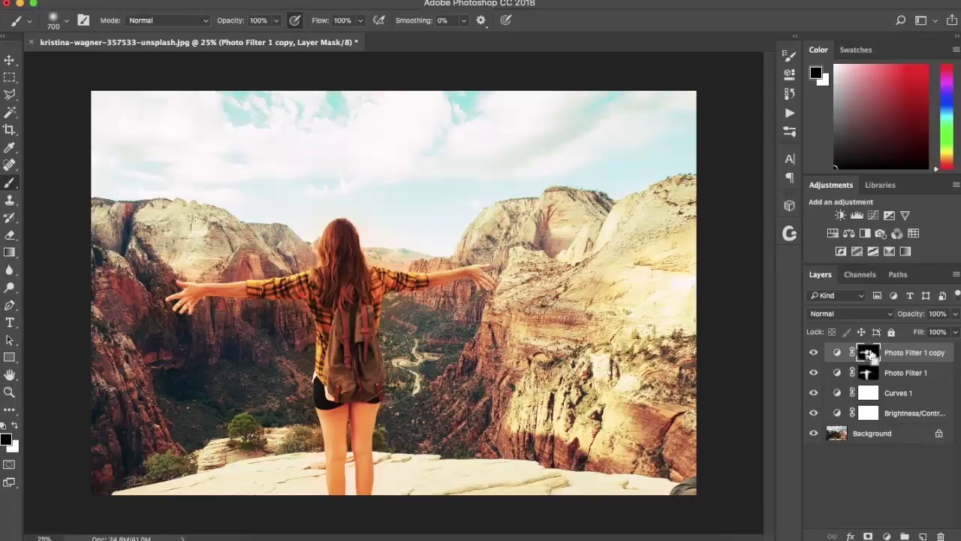
Invert the Photo Filter 1 copy mask and set its filter to Cooling Filter (LBB).
{"action": "key", "text": "super+i"}
{"action": "double_click", "coordinate": [838, 353]}
{"action": "left_click", "coordinate": [631, 94]}
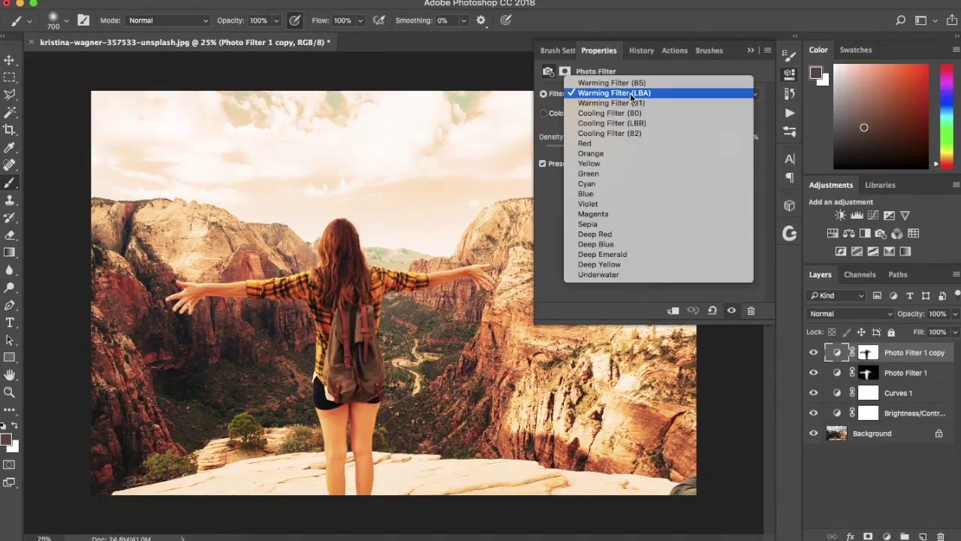
{"action": "left_click", "coordinate": [631, 118]}
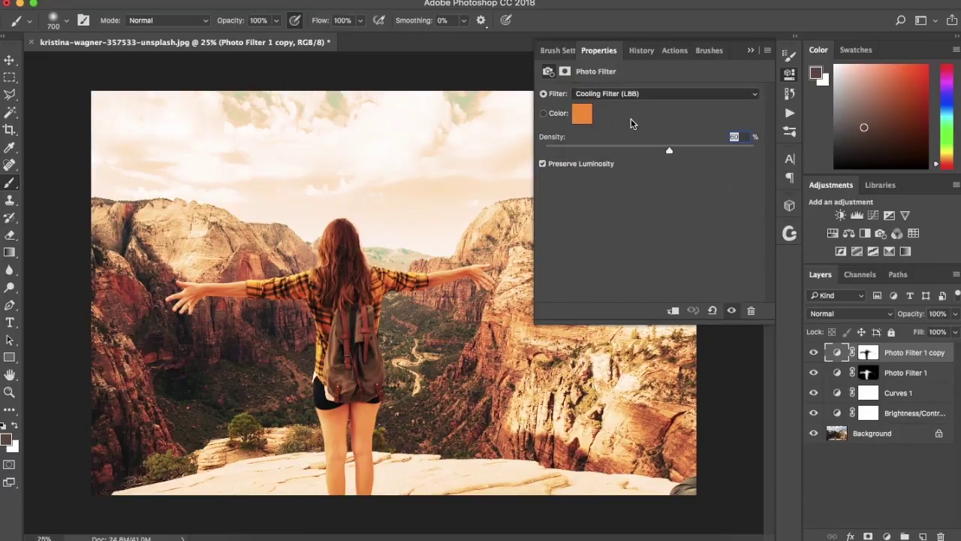
{"action": "left_click", "coordinate": [750, 50]}
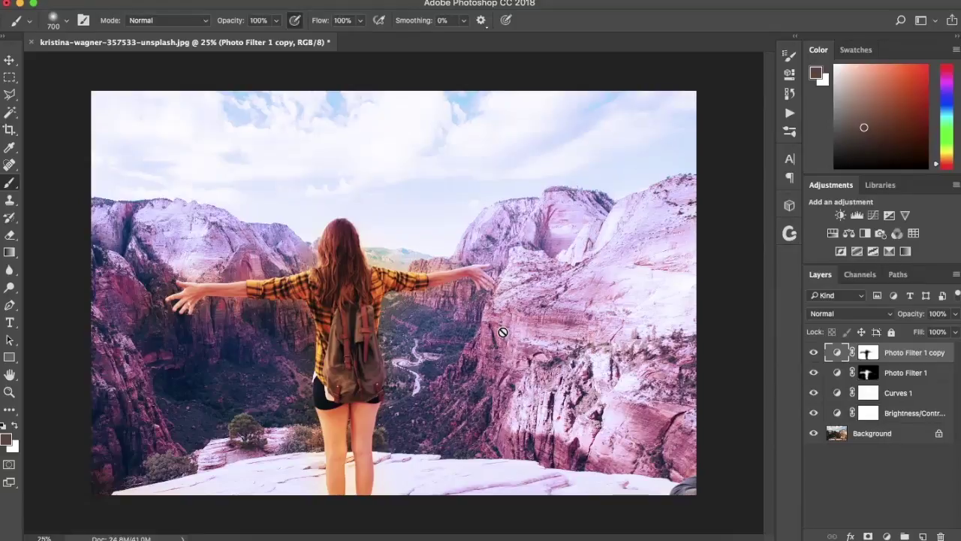
Delete both Photo Filter layers, add a Channel Mixer and set its output channel to Red.
{"action": "key", "text": "BackSpace"}
{"action": "key", "text": "BackSpace"}
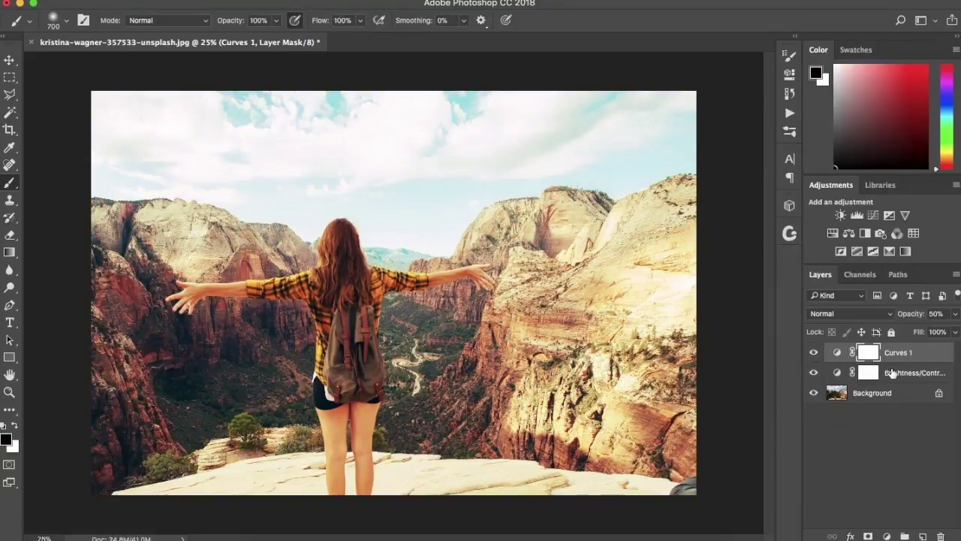
{"action": "left_click", "coordinate": [897, 234]}
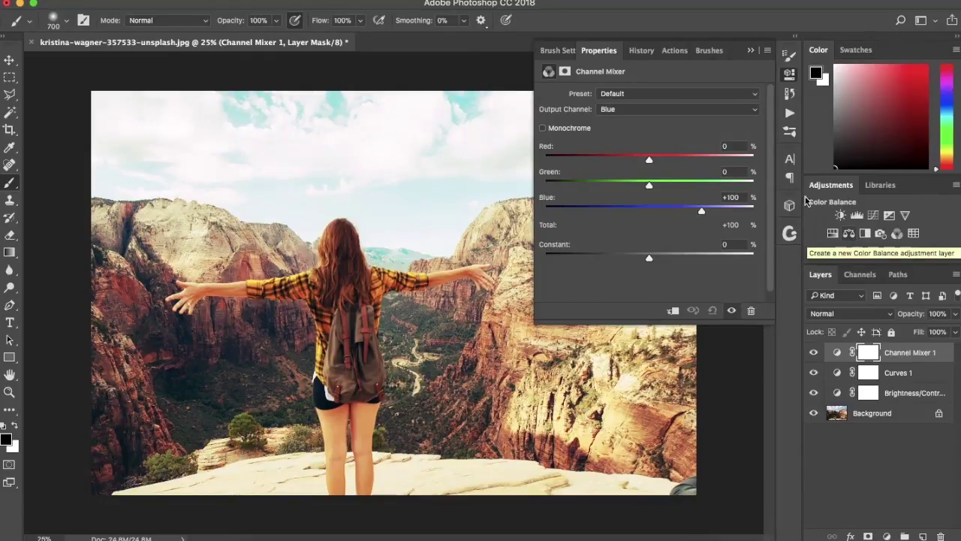
{"action": "left_click", "coordinate": [675, 109]}
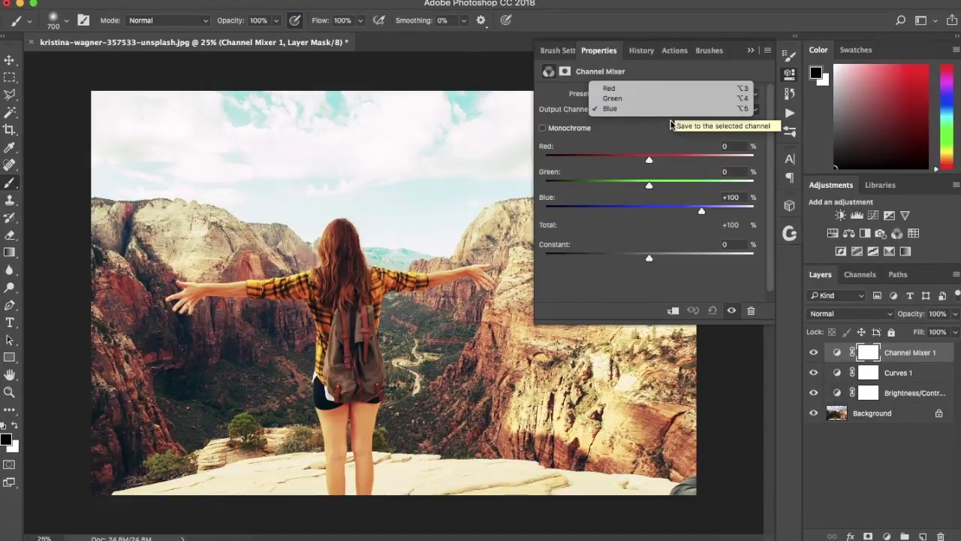
{"action": "left_click", "coordinate": [665, 89]}
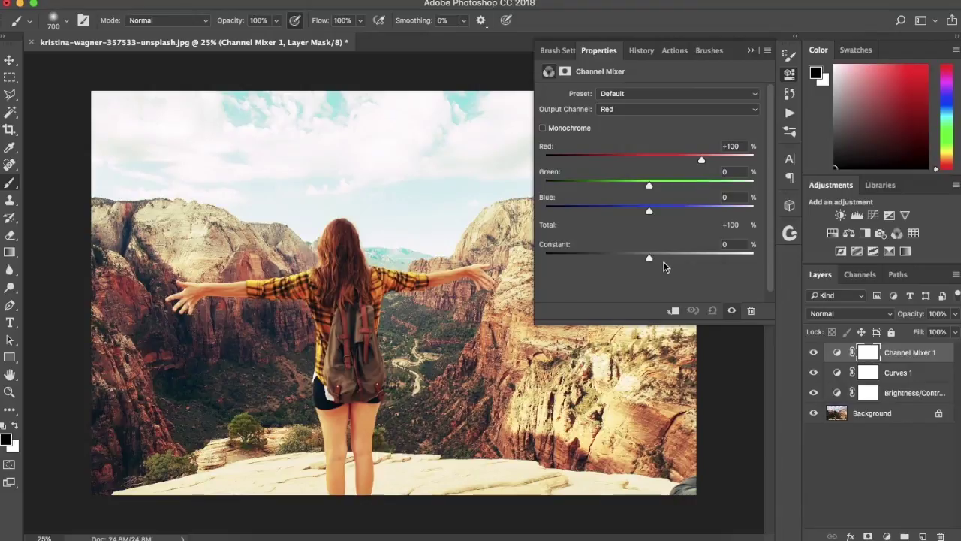
{"action": "left_click", "coordinate": [860, 275]}
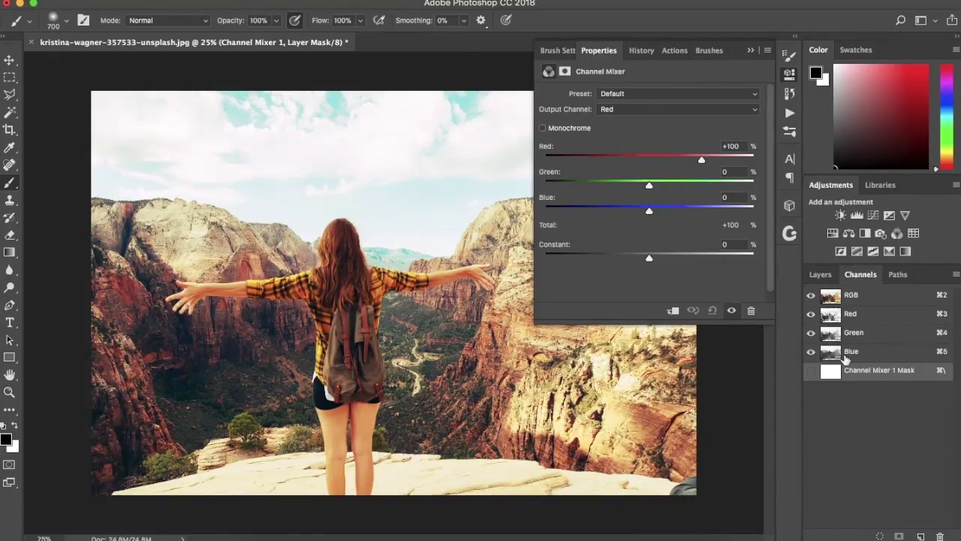
Hide the Blue and Green channels to view Red alone, then show them again.
{"action": "left_click", "coordinate": [847, 358]}
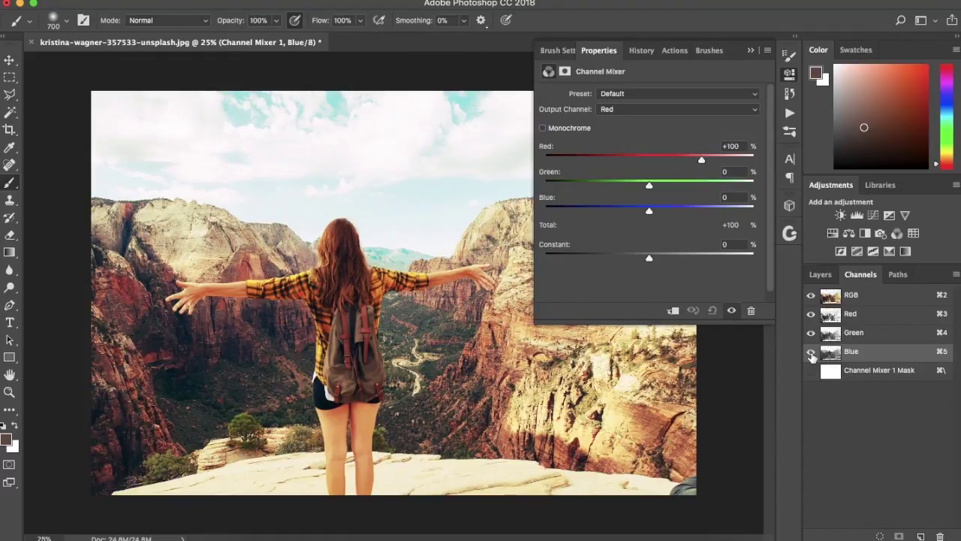
{"action": "left_click", "coordinate": [811, 352]}
{"action": "left_click", "coordinate": [811, 332]}
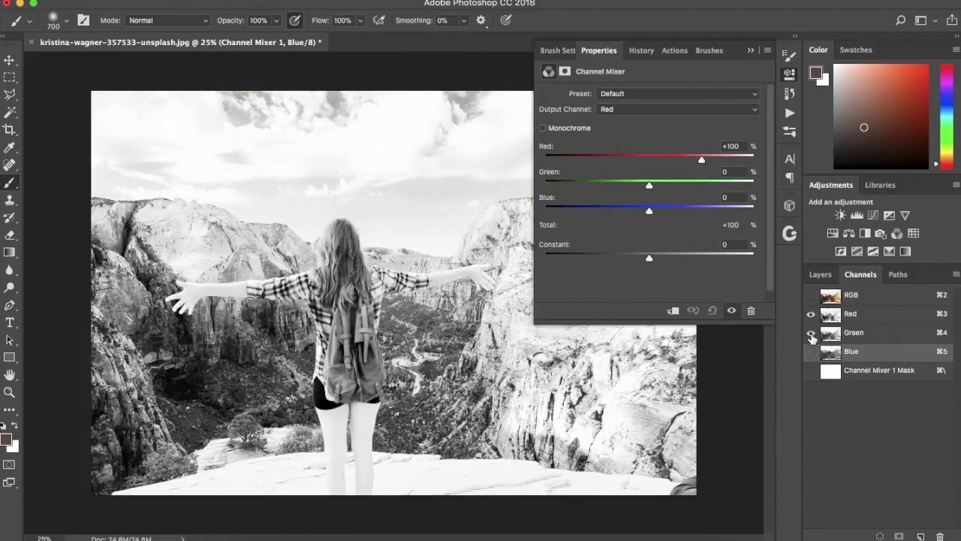
{"action": "left_click", "coordinate": [811, 333]}
{"action": "left_click", "coordinate": [811, 351]}
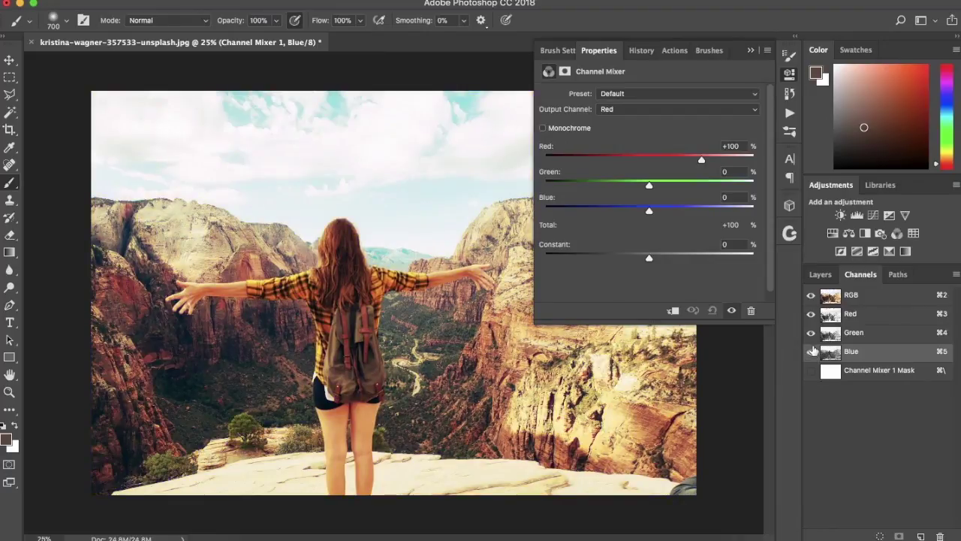
{"action": "left_click", "coordinate": [821, 275]}
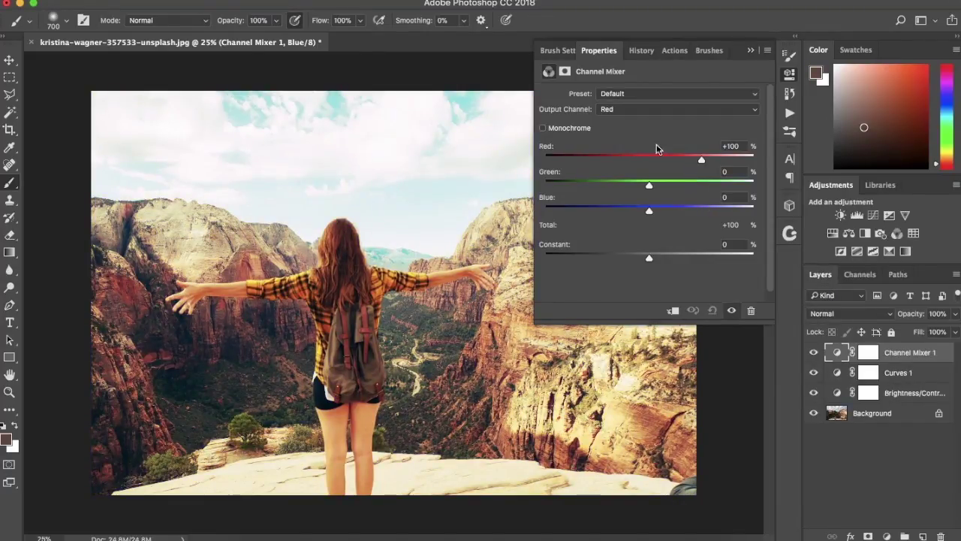
Set the Channel Mixer Green output to Red -9, Blue +28 and Green +85.
{"action": "left_click", "coordinate": [631, 112]}
{"action": "left_click", "coordinate": [633, 120]}
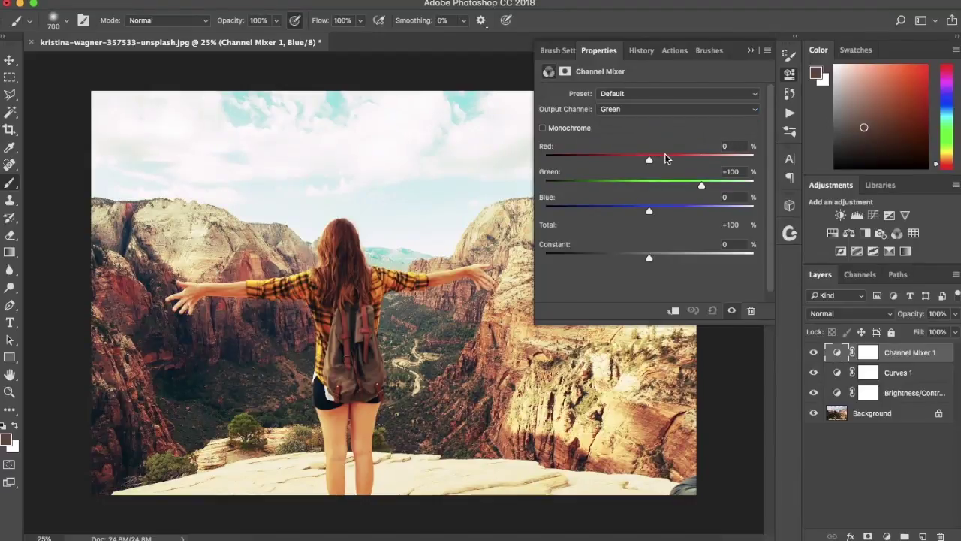
{"action": "mouse_move", "coordinate": [657, 161]}
{"action": "left_mouse_down"}
{"action": "mouse_move", "coordinate": [686, 160]}
{"action": "mouse_move", "coordinate": [626, 160]}
{"action": "mouse_move", "coordinate": [644, 161]}
{"action": "left_mouse_up"}
{"action": "left_click_drag", "start_coordinate": [650, 211], "coordinate": [664, 215]}
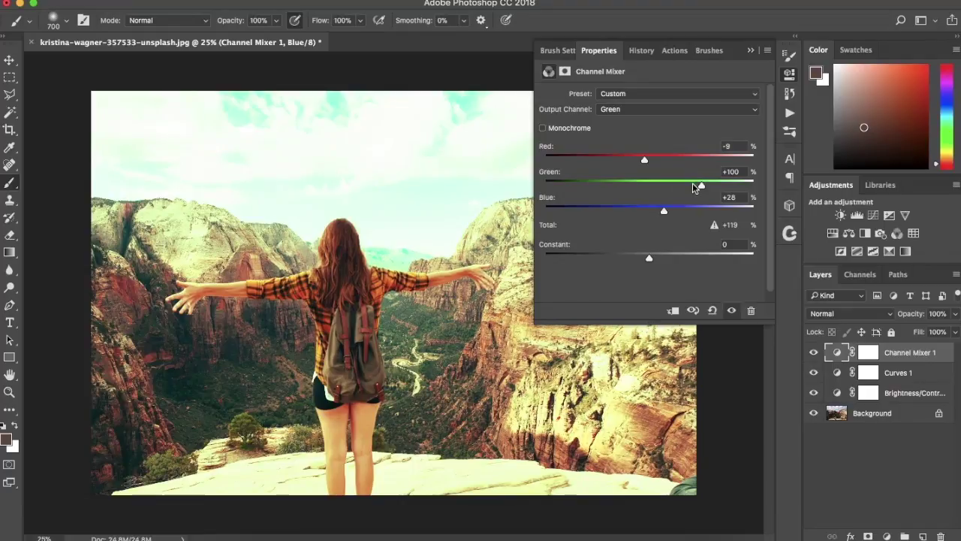
{"action": "left_click_drag", "start_coordinate": [701, 186], "coordinate": [691, 187]}
{"action": "left_click_drag", "start_coordinate": [685, 186], "coordinate": [694, 186]}
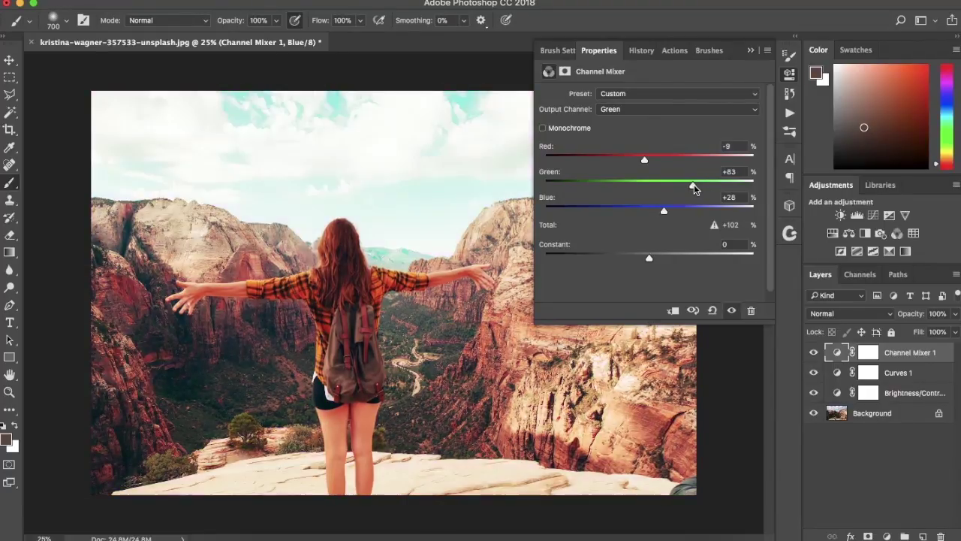
Toggle the Channel Mixer to compare, review the -9, +85, +28 values, and select the layer.
{"action": "left_click", "coordinate": [814, 354]}
{"action": "left_click", "coordinate": [814, 355]}
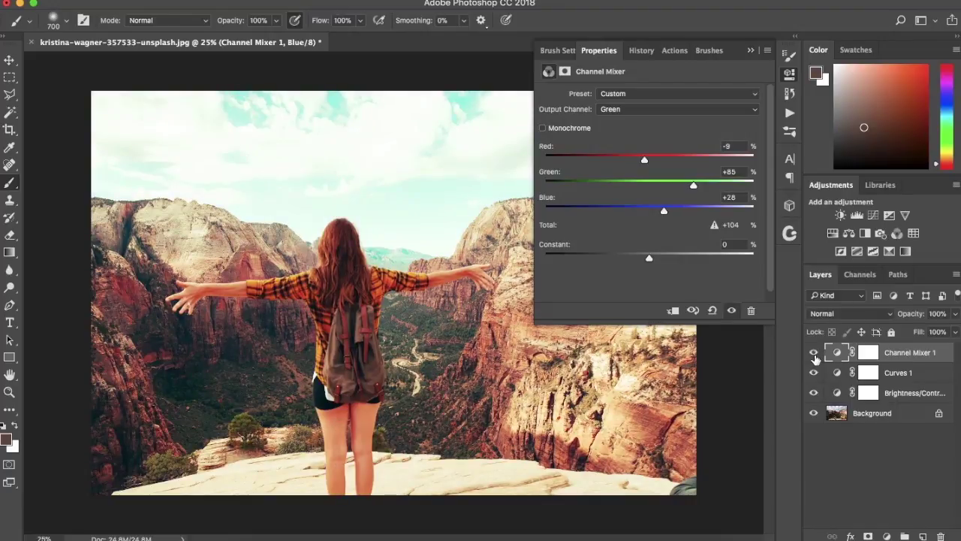
{"action": "left_click", "coordinate": [815, 354]}
{"action": "left_click", "coordinate": [814, 355]}
{"action": "left_click", "coordinate": [739, 172]}
{"action": "left_click", "coordinate": [739, 197]}
{"action": "left_click", "coordinate": [741, 147]}
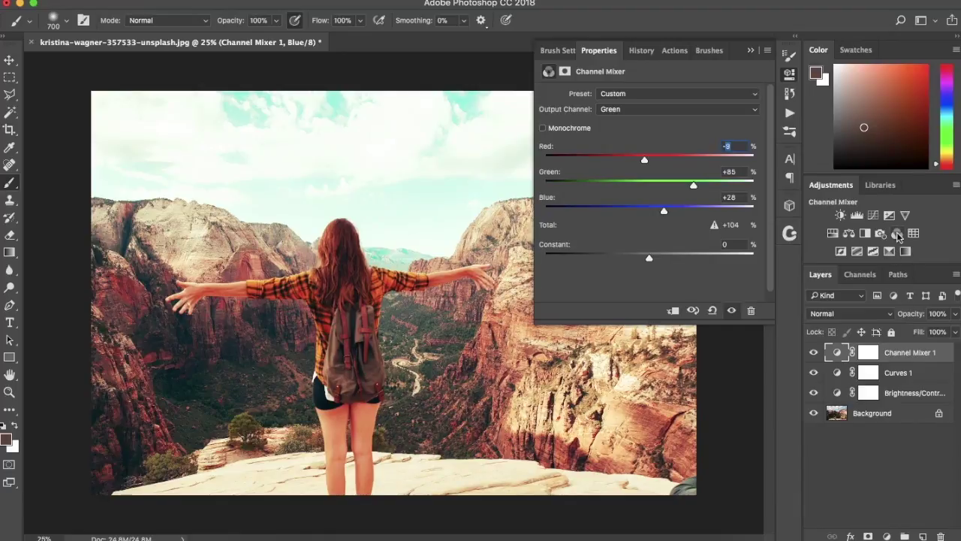
{"action": "left_click", "coordinate": [907, 358]}
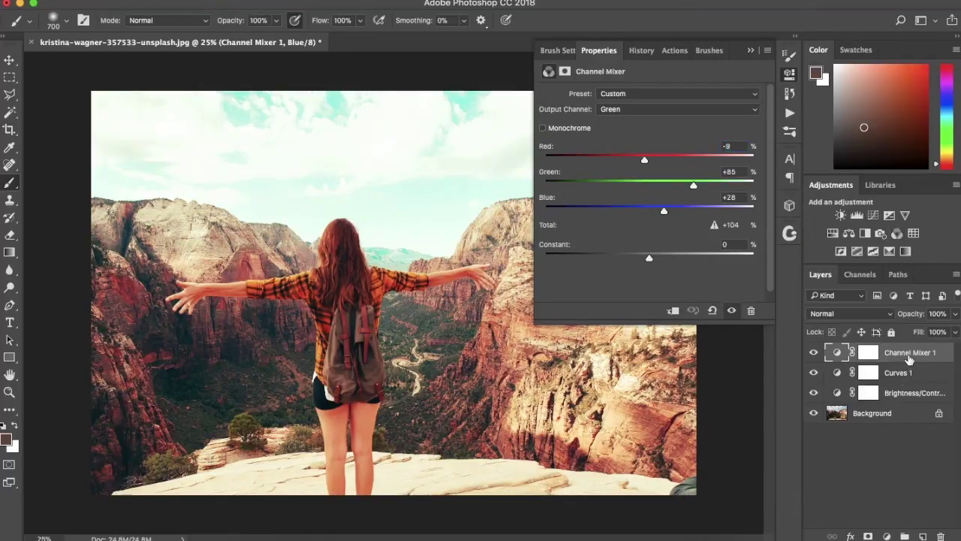
Delete Channel Mixer 1 and add a Color Lookup layer using the Fuji ETERNA 250D Fuji 3510 LUT.
{"action": "key", "text": "Delete"}
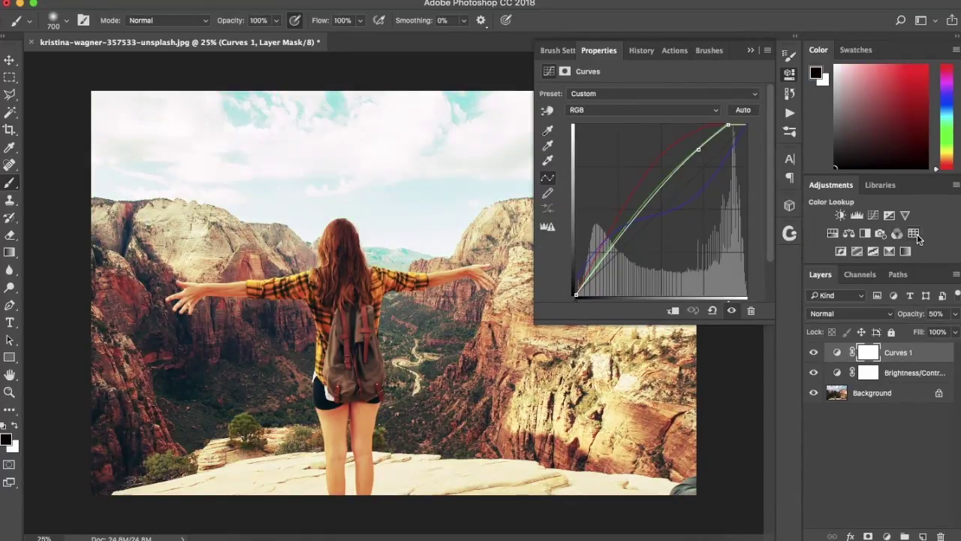
{"action": "left_click", "coordinate": [917, 234]}
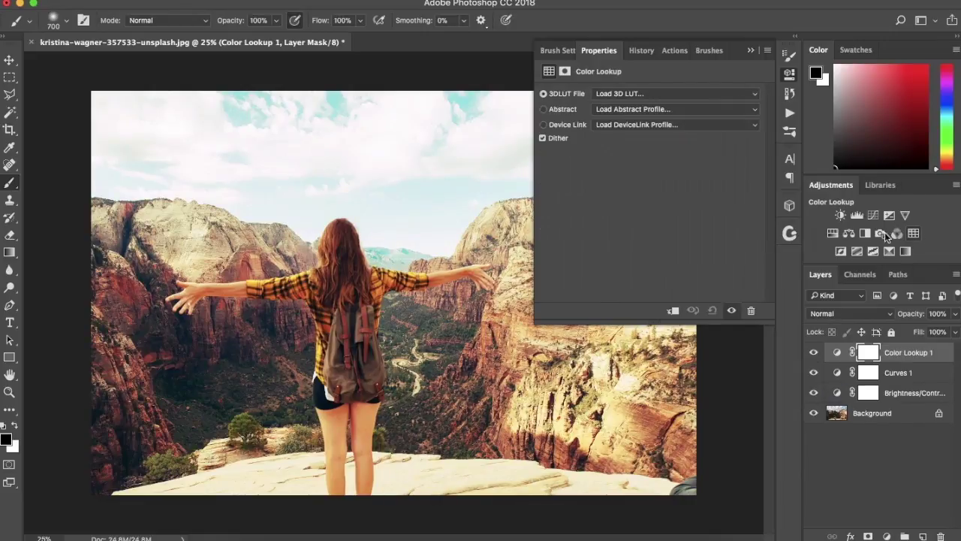
{"action": "left_click_drag", "start_coordinate": [634, 323], "coordinate": [629, 252]}
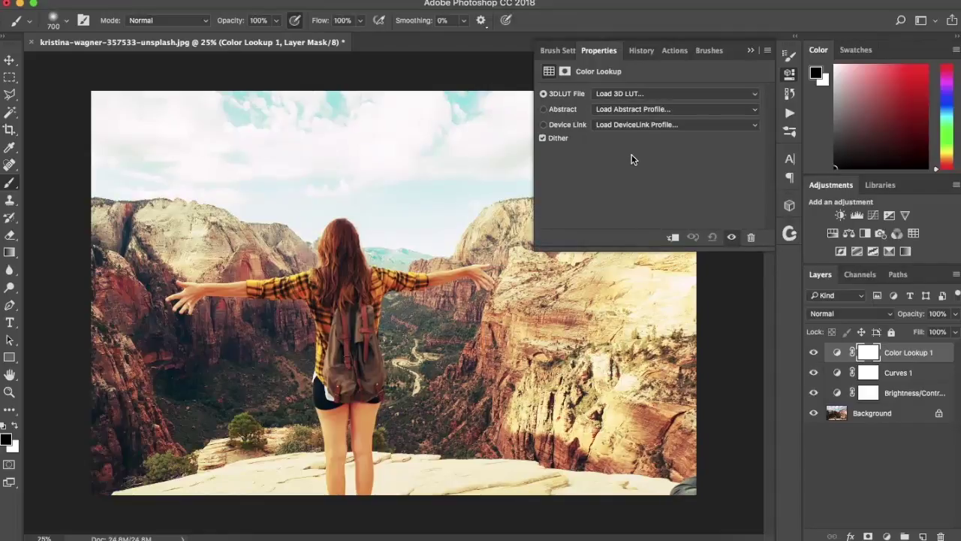
{"action": "left_click", "coordinate": [640, 93]}
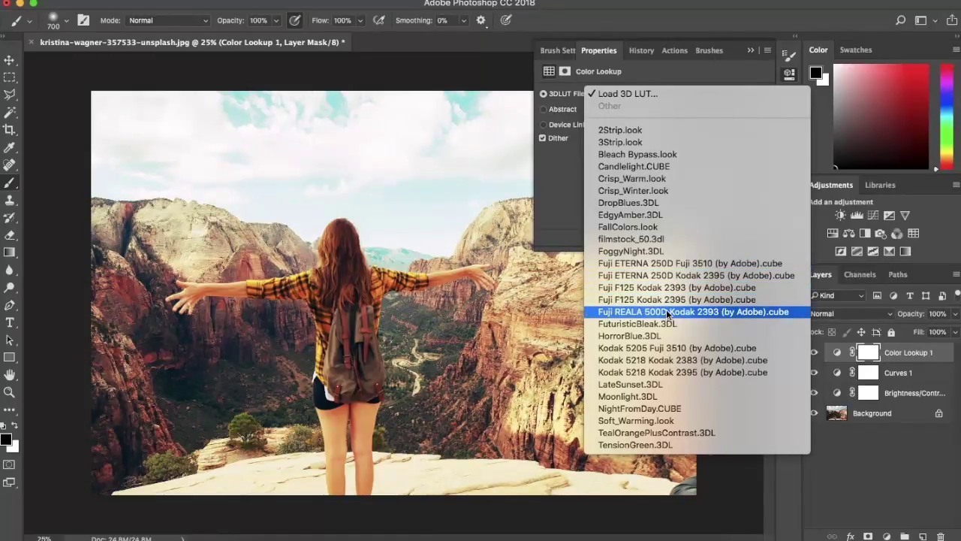
{"action": "left_click", "coordinate": [670, 264]}
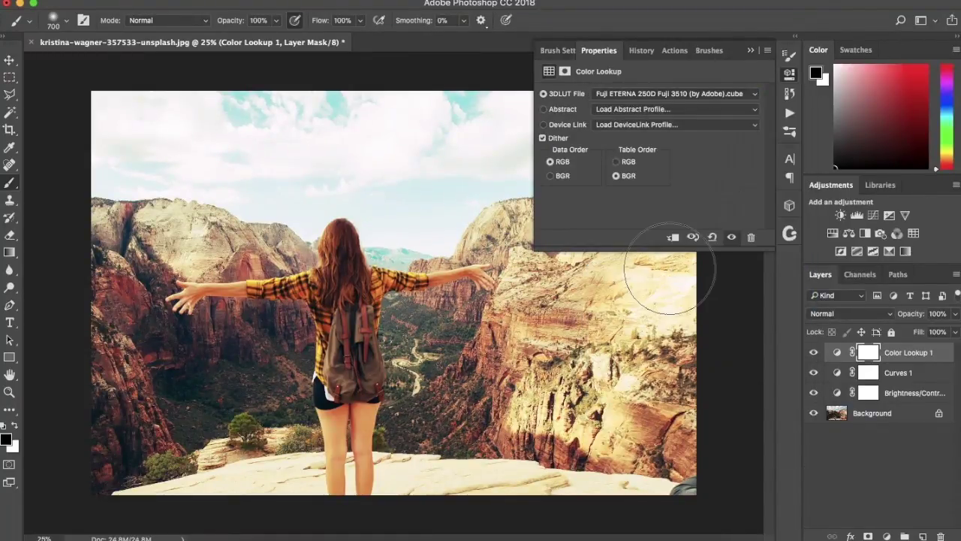
Preview the Fuji ETERNA 250D Kodak 2395, Fuji F125 Kodak 2393 and Fuji F125 Kodak 2395 LUTs.
{"action": "left_click", "coordinate": [646, 94]}
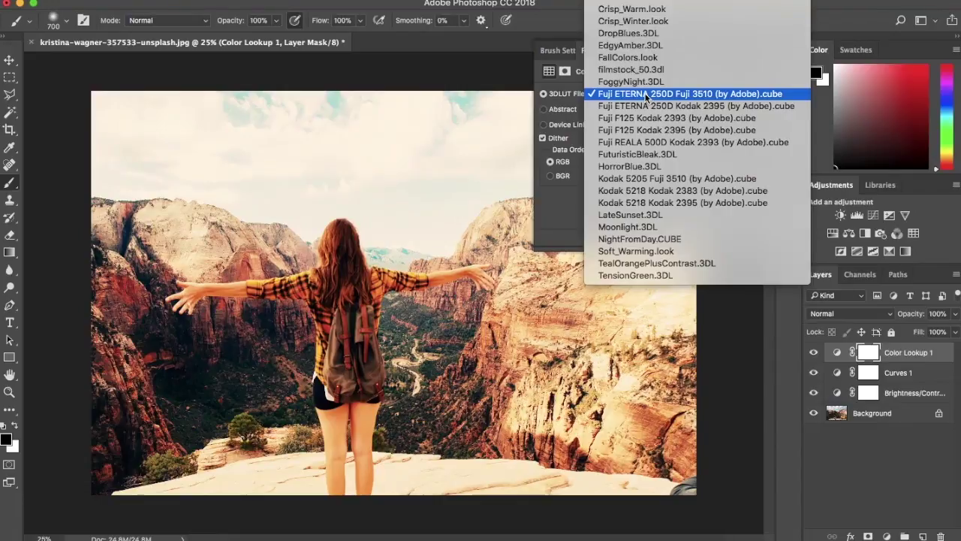
{"action": "left_click", "coordinate": [645, 105]}
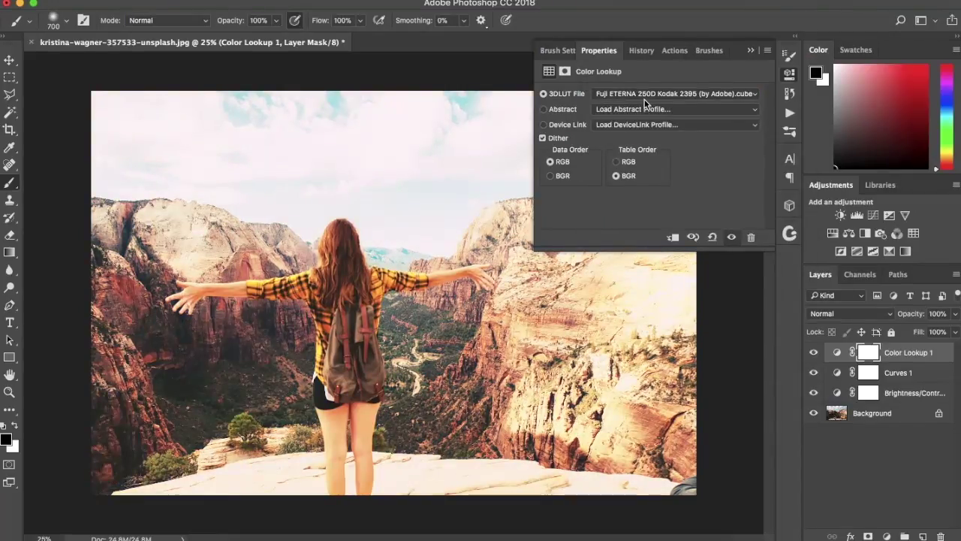
{"action": "left_click", "coordinate": [646, 97]}
{"action": "left_click", "coordinate": [647, 111]}
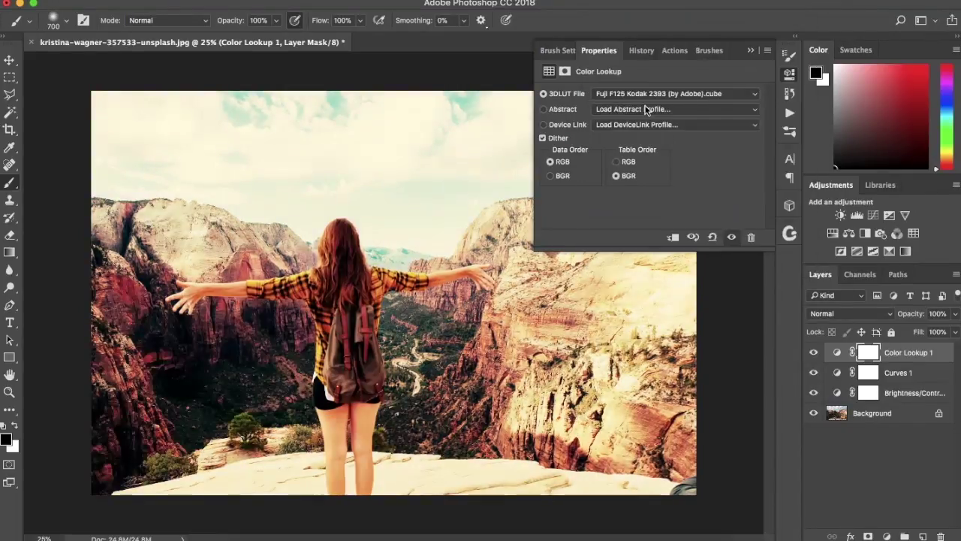
{"action": "left_click", "coordinate": [645, 100]}
{"action": "left_click", "coordinate": [646, 101]}
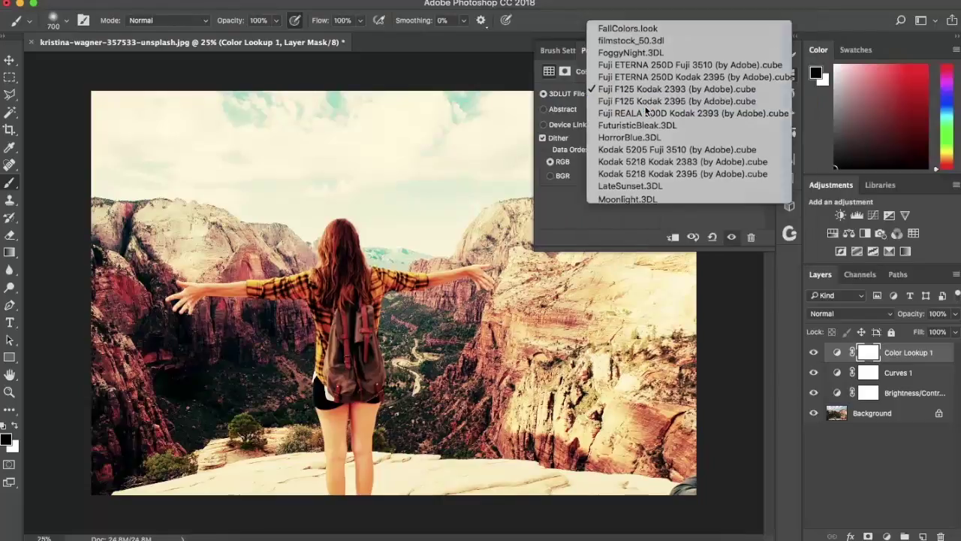
Try the Crisp_Warm look, then apply the Crisp_Winter look LUT.
{"action": "left_click", "coordinate": [646, 96]}
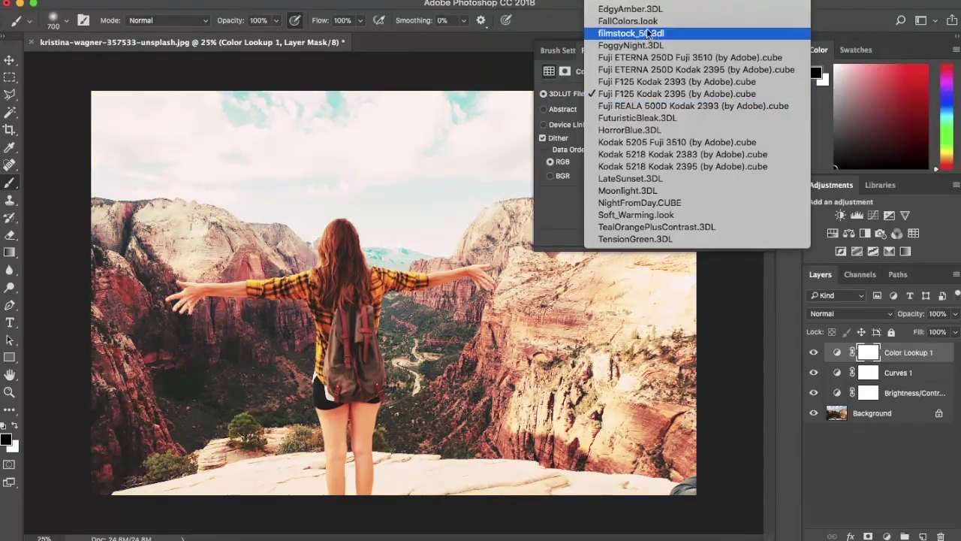
{"action": "mouse_move", "coordinate": [646, 4]}
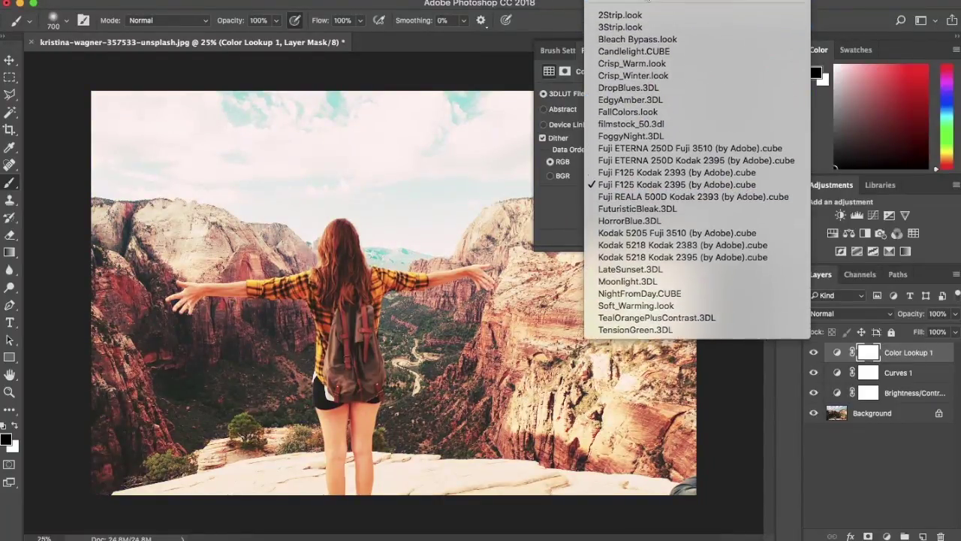
{"action": "left_click", "coordinate": [645, 77]}
{"action": "left_click", "coordinate": [649, 94]}
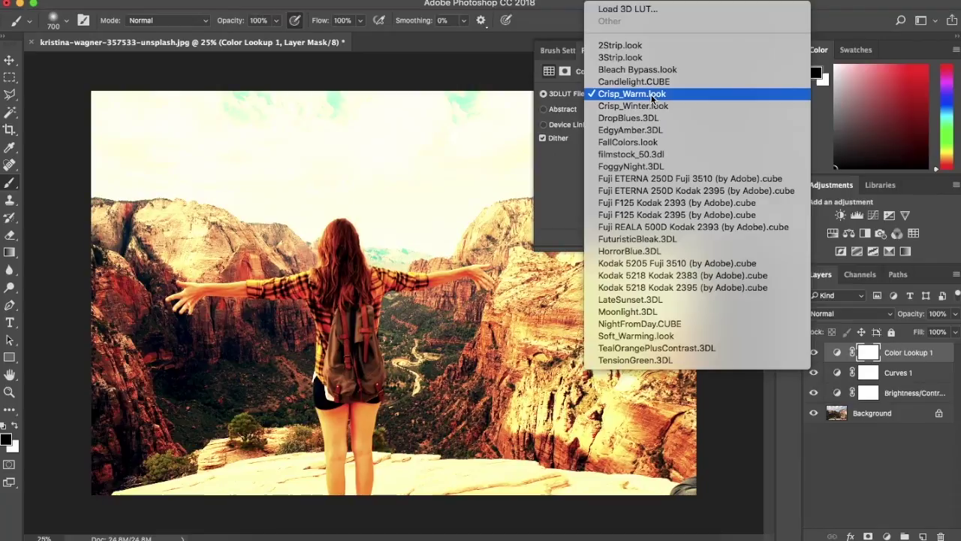
{"action": "left_click", "coordinate": [652, 106]}
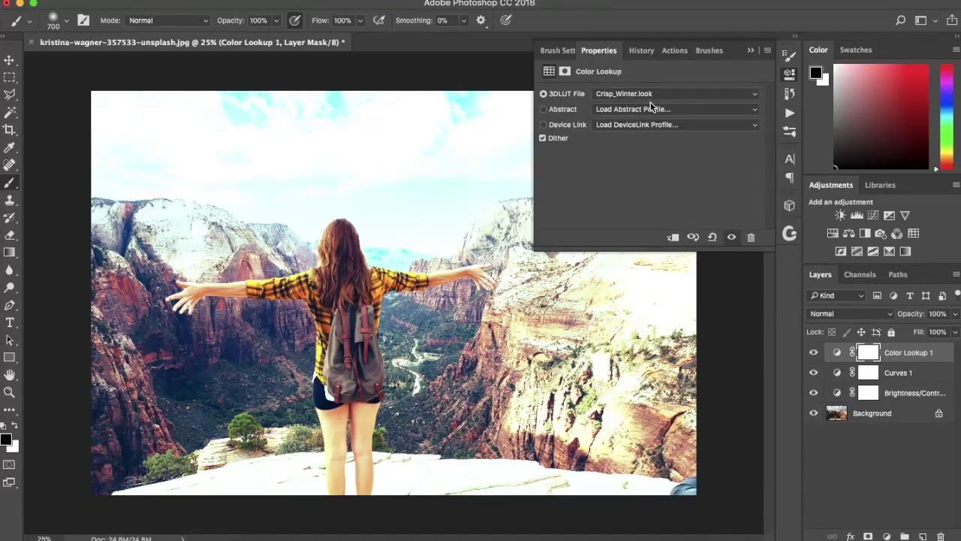
{"action": "left_click", "coordinate": [650, 102]}
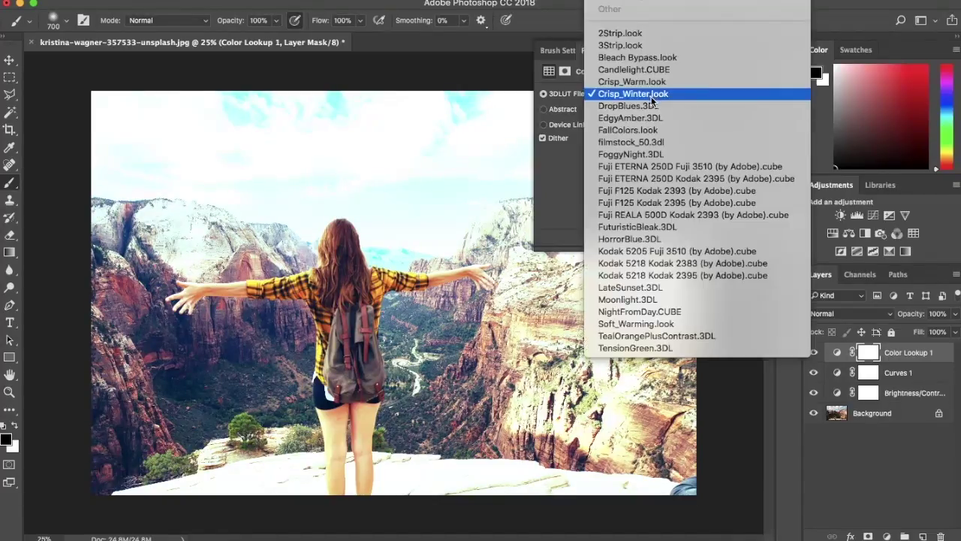
{"action": "left_click", "coordinate": [659, 238]}
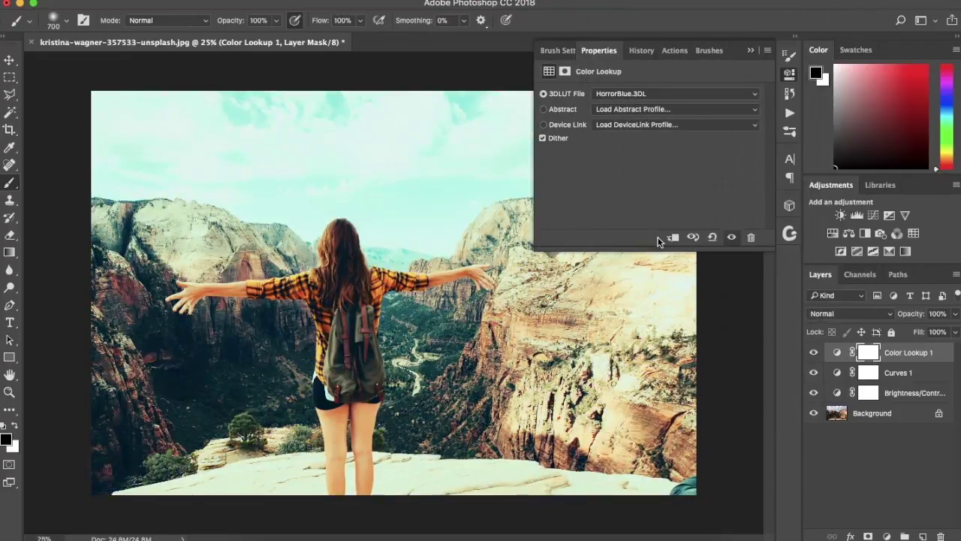
{"action": "left_click", "coordinate": [634, 93]}
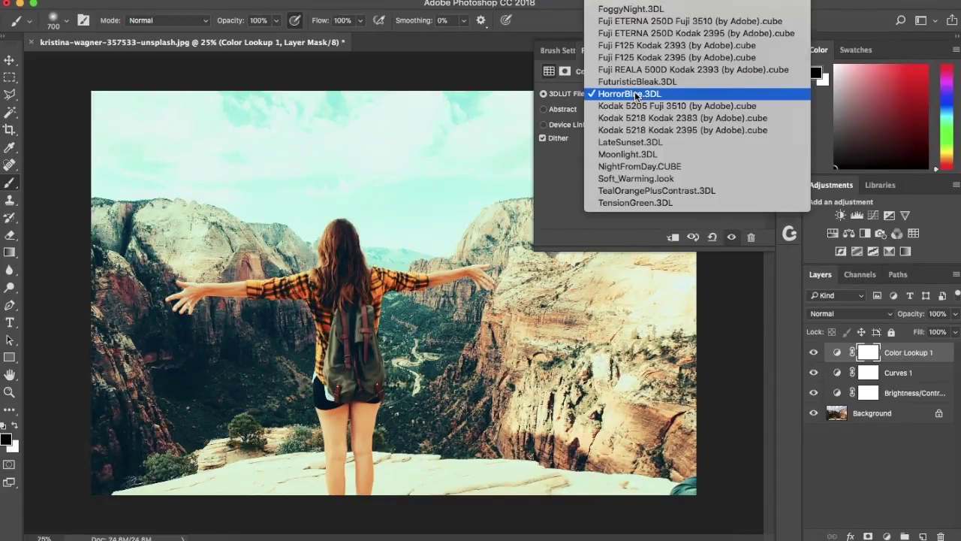
{"action": "left_click", "coordinate": [635, 156]}
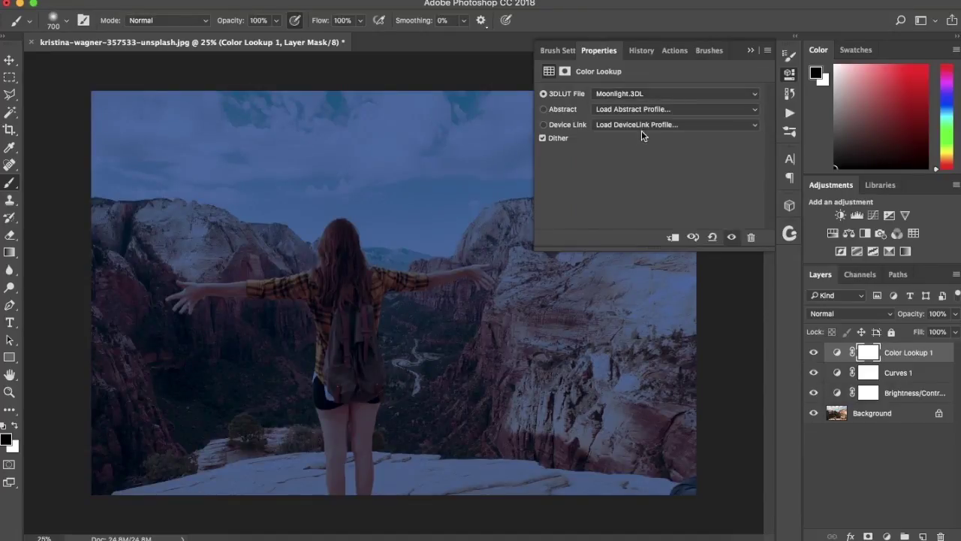
{"action": "left_click", "coordinate": [651, 96]}
{"action": "left_click", "coordinate": [651, 142]}
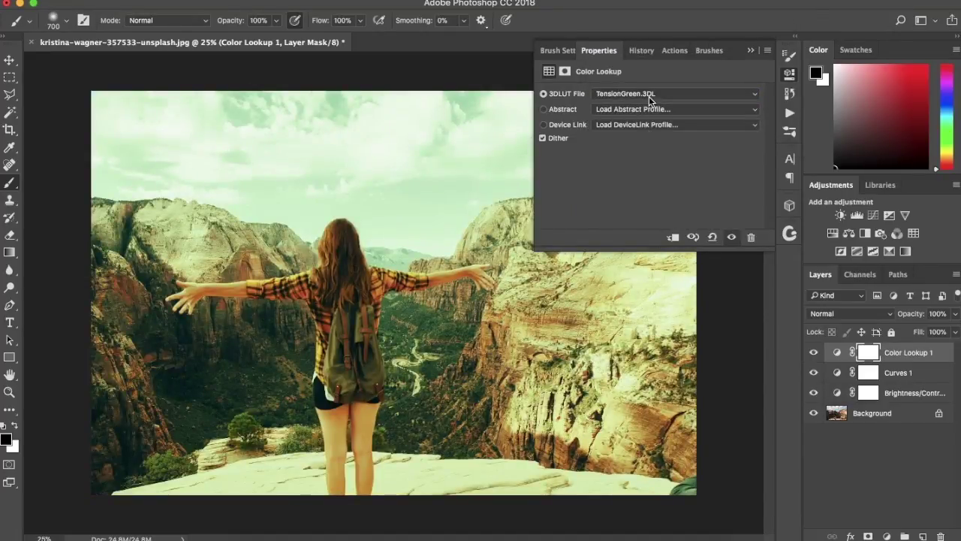
{"action": "left_click", "coordinate": [651, 95]}
{"action": "left_click", "coordinate": [650, 81]}
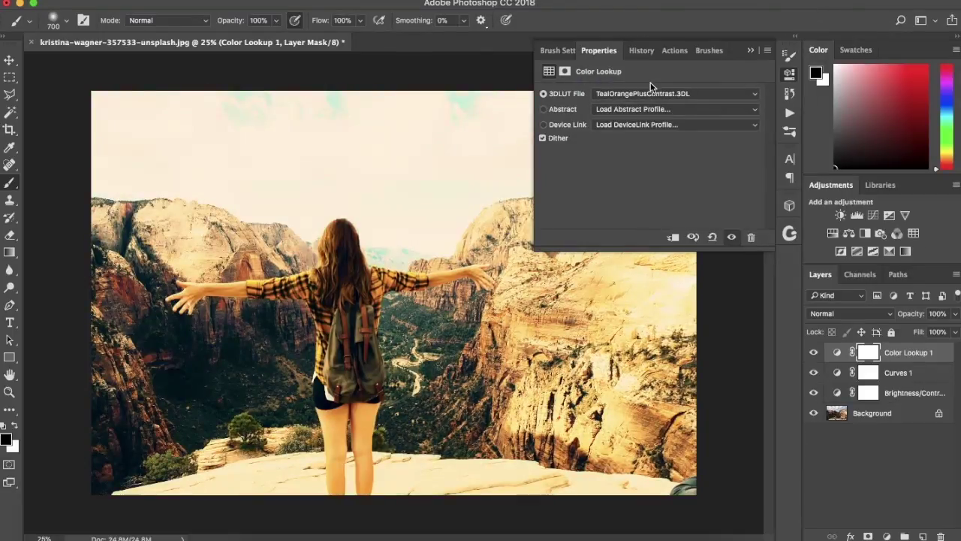
{"action": "left_click", "coordinate": [647, 96]}
{"action": "scroll", "coordinate": [645, 30], "scroll_direction": "up", "scroll_amount": 8}
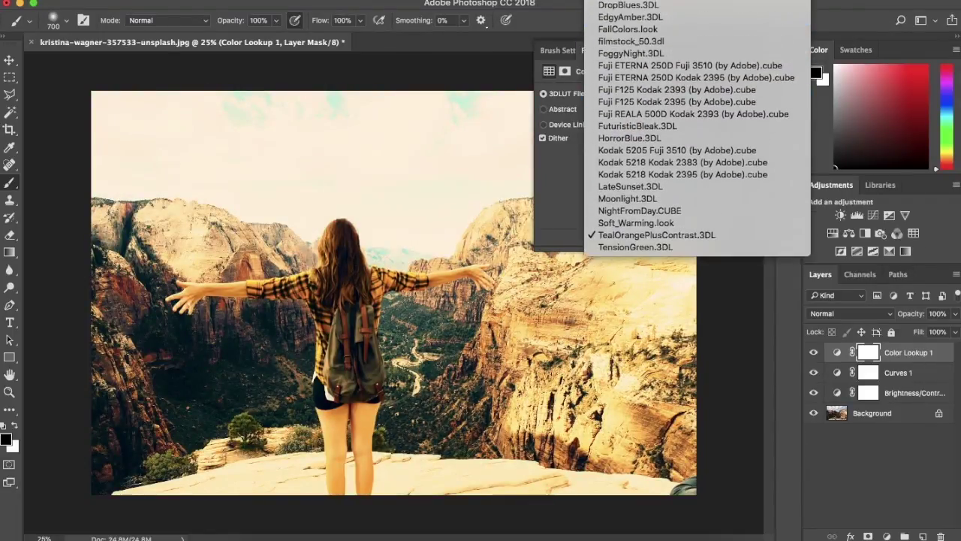
{"action": "left_click", "coordinate": [643, 55]}
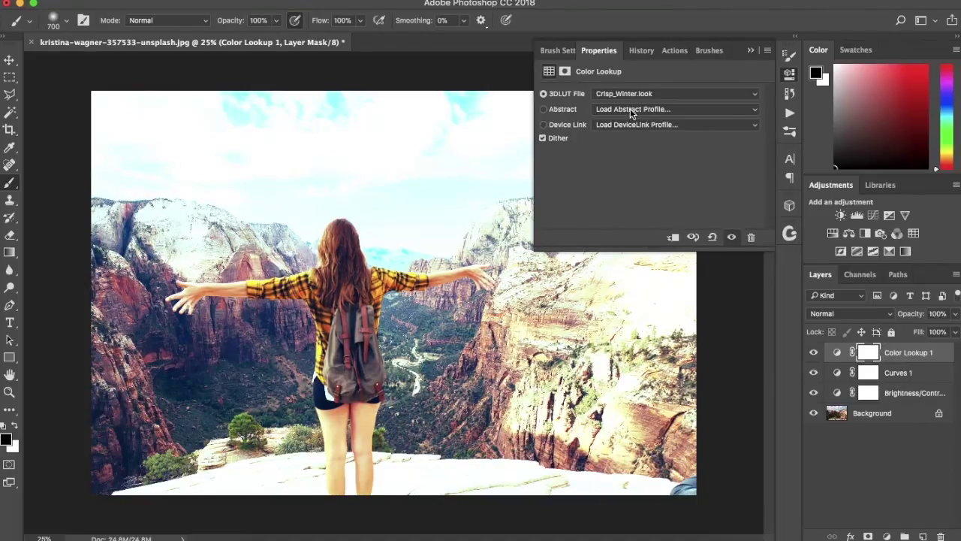
{"action": "left_click", "coordinate": [630, 110]}
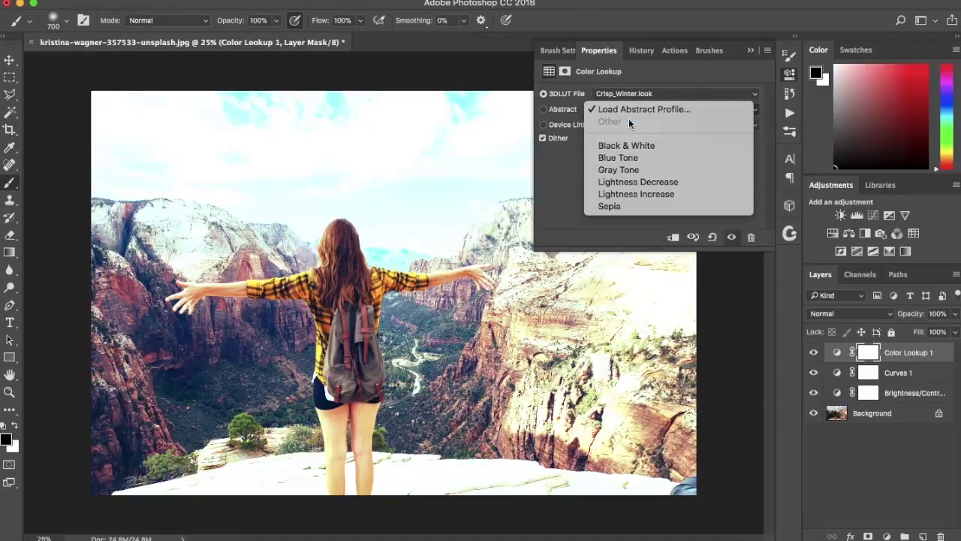
Try the Black & White, Lightness Decrease and Lightness Increase abstract profiles, settling on Sepia.
{"action": "left_click", "coordinate": [635, 146]}
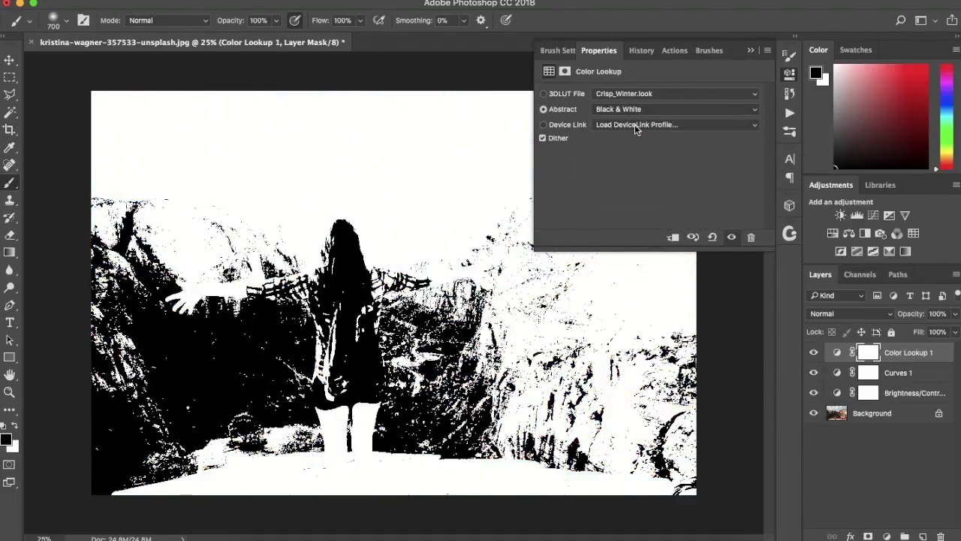
{"action": "left_click", "coordinate": [636, 113]}
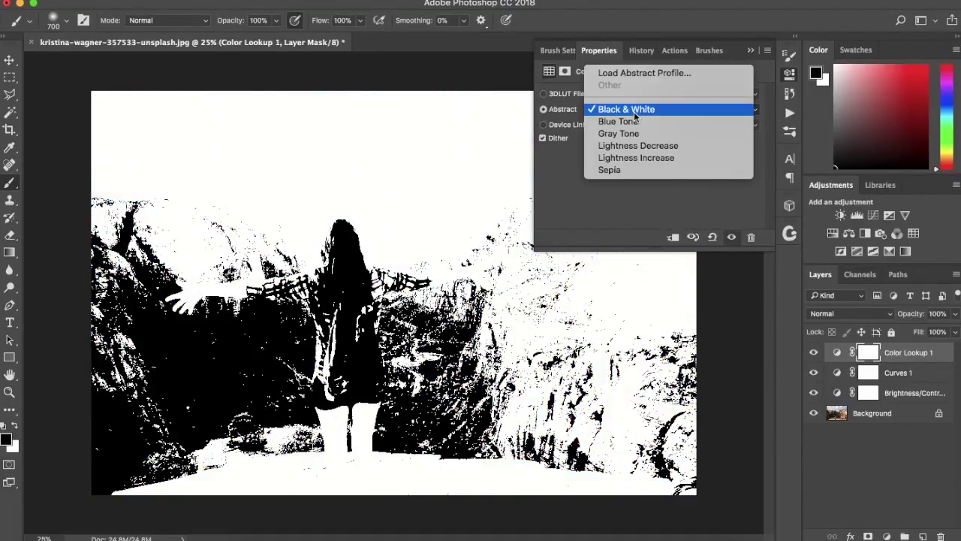
{"action": "left_click", "coordinate": [635, 113]}
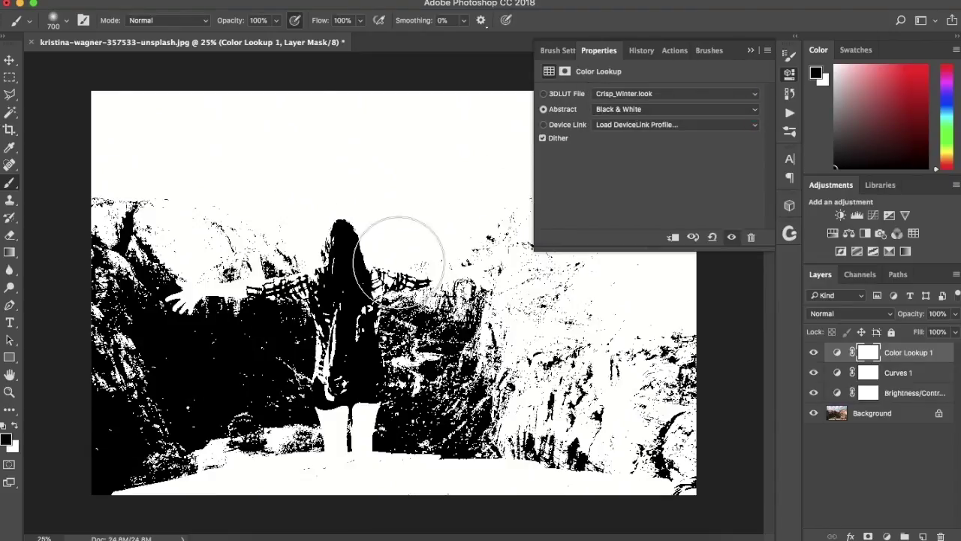
{"action": "left_click", "coordinate": [665, 111]}
{"action": "left_click", "coordinate": [663, 145]}
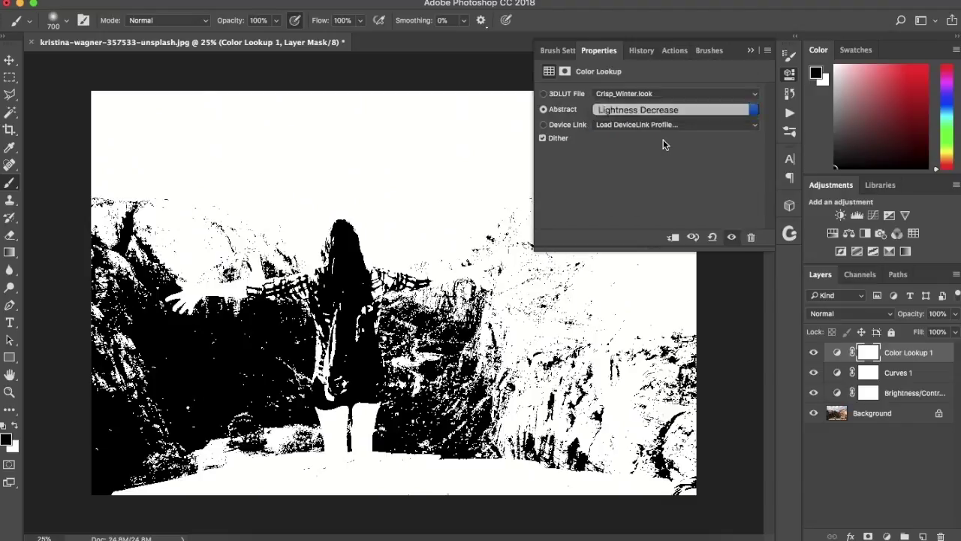
{"action": "left_click", "coordinate": [651, 108]}
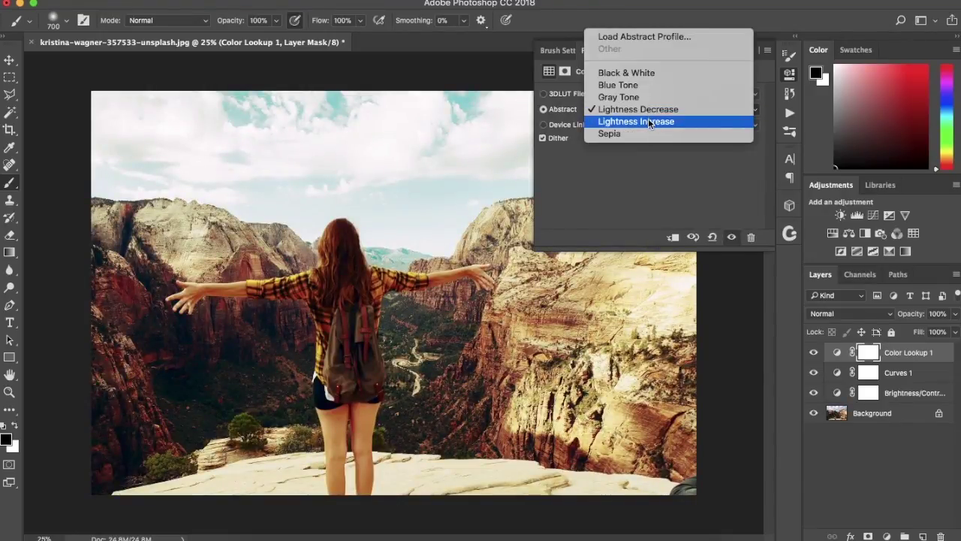
{"action": "left_click", "coordinate": [648, 118]}
{"action": "left_click", "coordinate": [650, 108]}
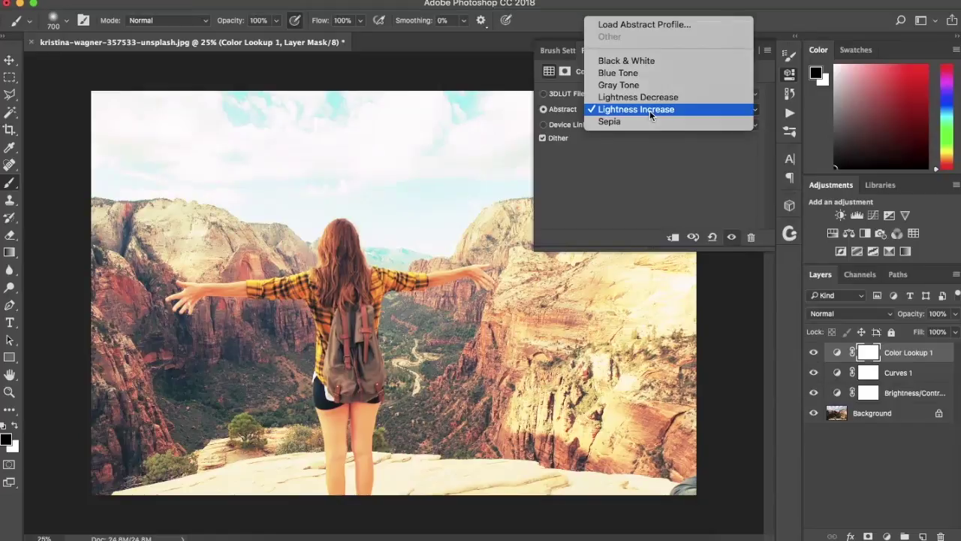
{"action": "left_click", "coordinate": [649, 119]}
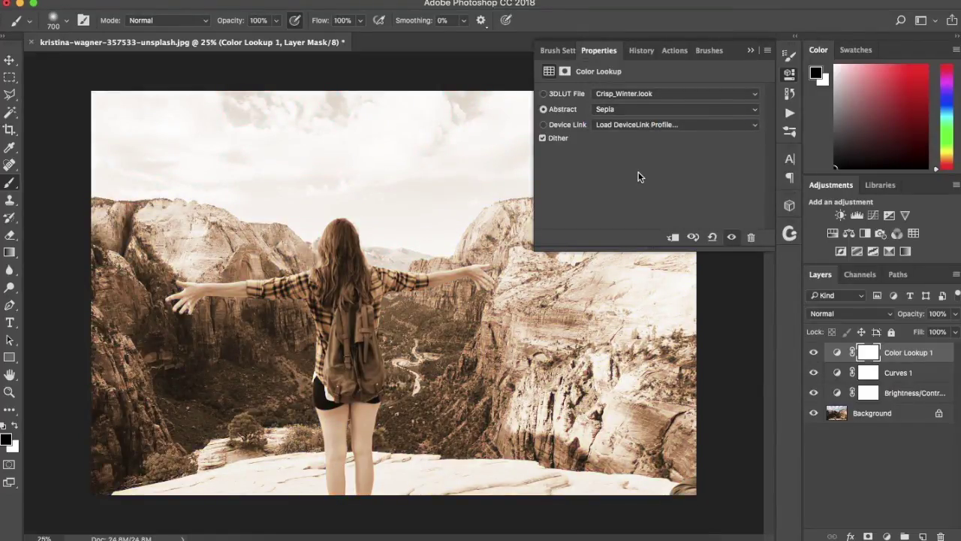
Cancel loading a device link profile and delete the Color Lookup 1 layer.
{"action": "left_click", "coordinate": [585, 124]}
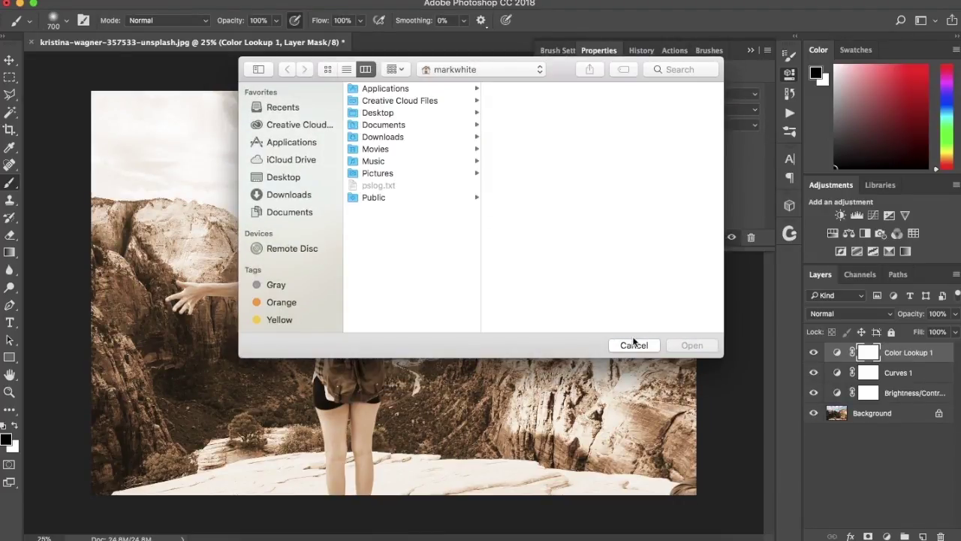
{"action": "left_click", "coordinate": [633, 345]}
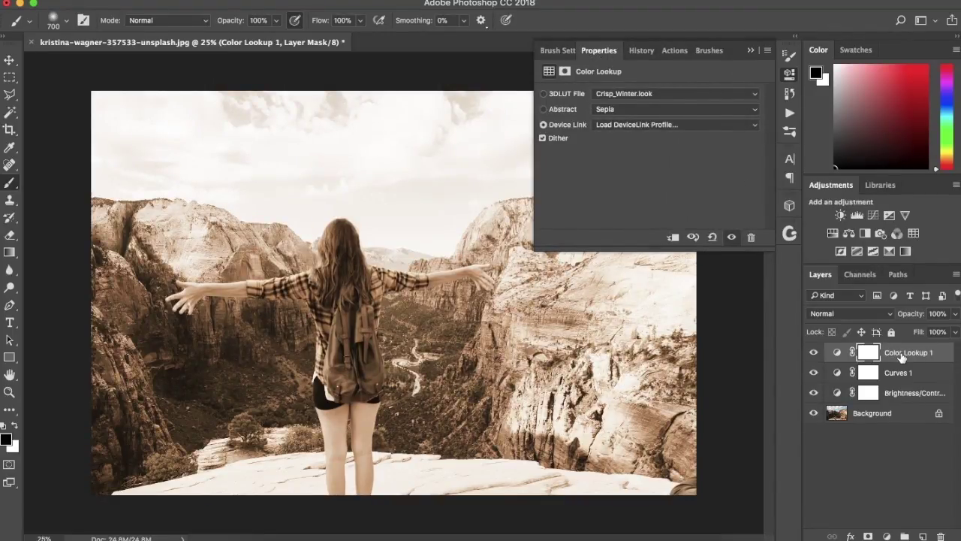
{"action": "key", "text": "Delete"}
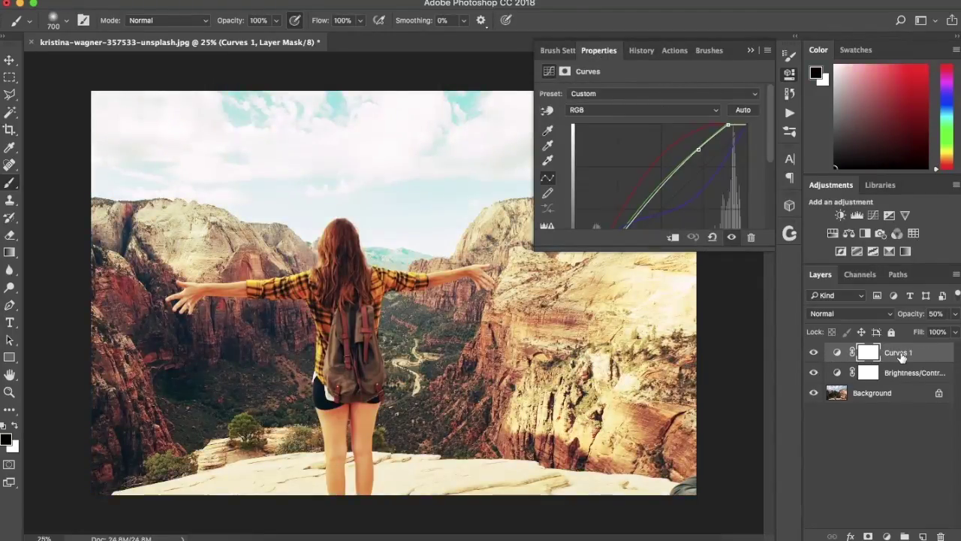
Add an Invert adjustment layer and fill its mask black, then zoom out to 25%.
{"action": "left_click", "coordinate": [841, 252]}
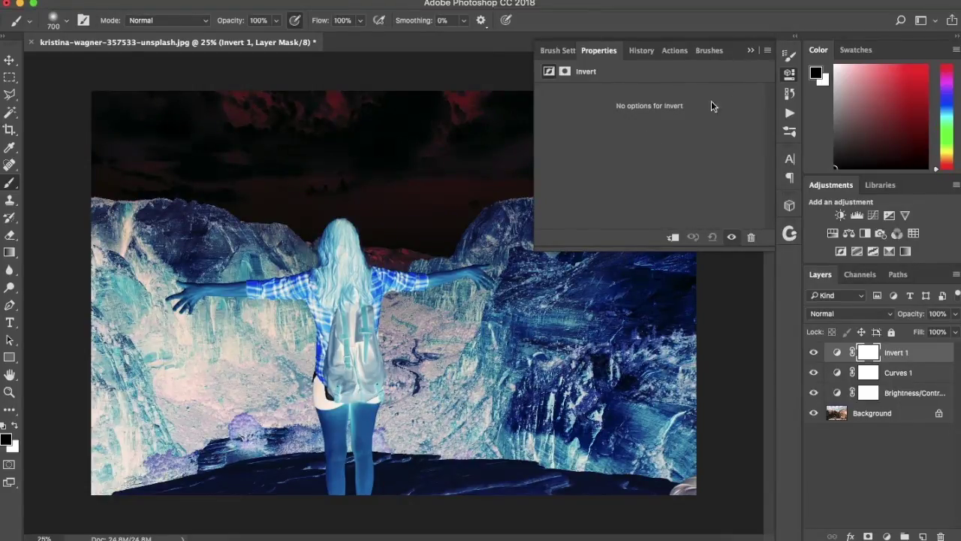
{"action": "left_click", "coordinate": [751, 51]}
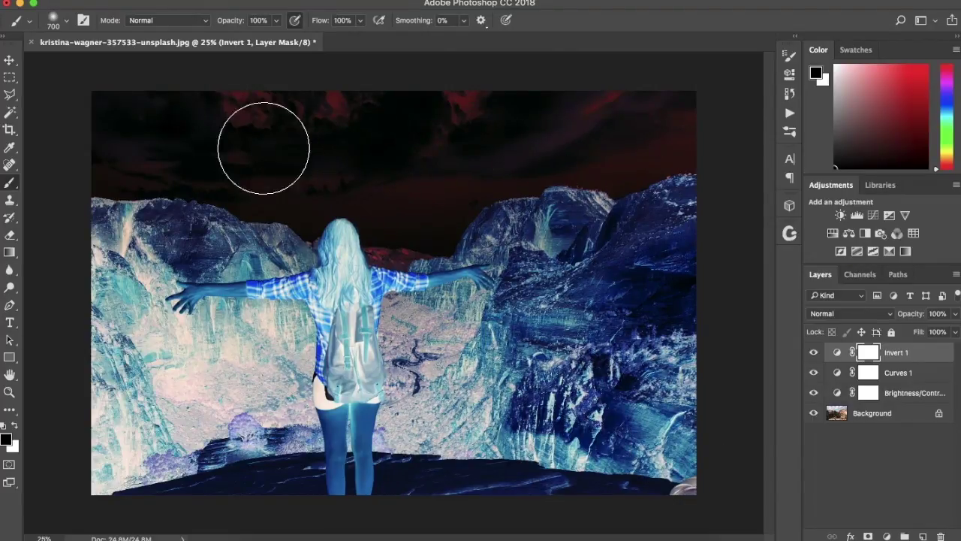
{"action": "key", "text": "super+plus"}
{"action": "key", "text": "super+plus"}
{"action": "key", "text": "super+plus"}
{"action": "key", "text": "super+plus"}
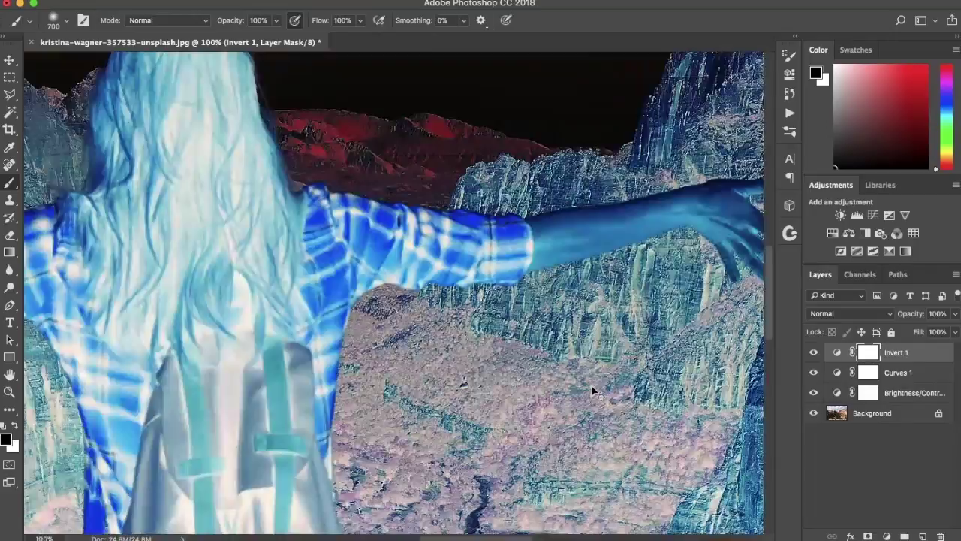
{"action": "key", "text": "super+plus"}
{"action": "key", "text": "super+plus"}
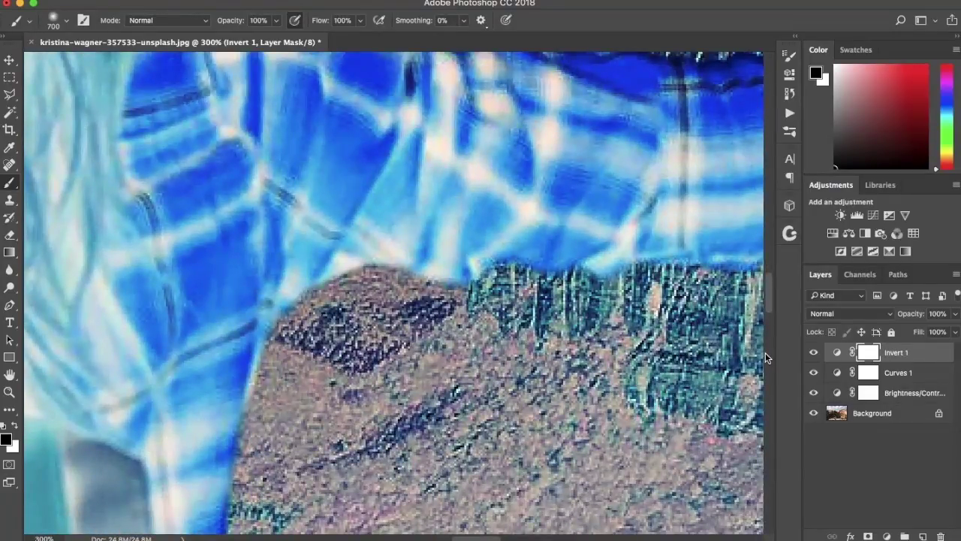
{"action": "key", "text": "super+i"}
{"action": "key", "text": "super+i"}
{"action": "key", "text": "super+i"}
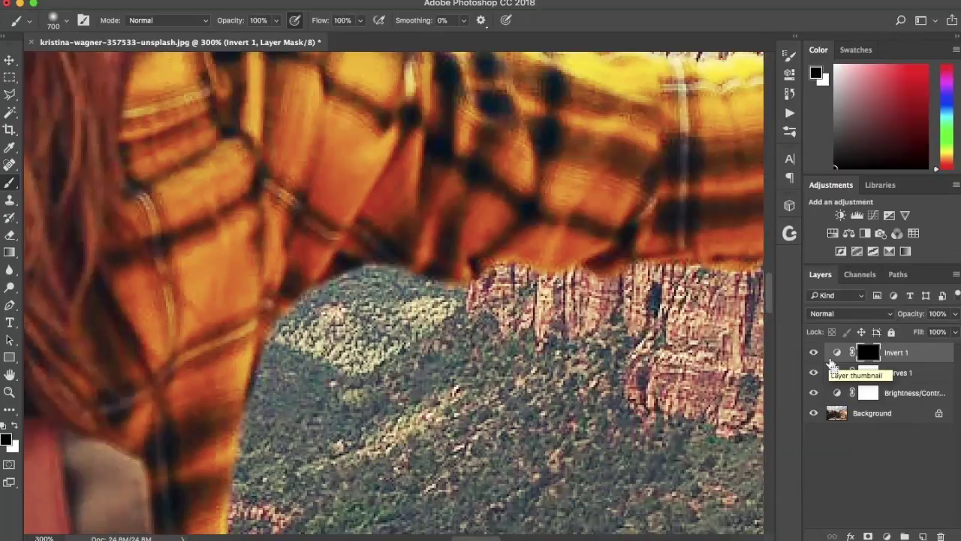
{"action": "key", "text": "super+0"}
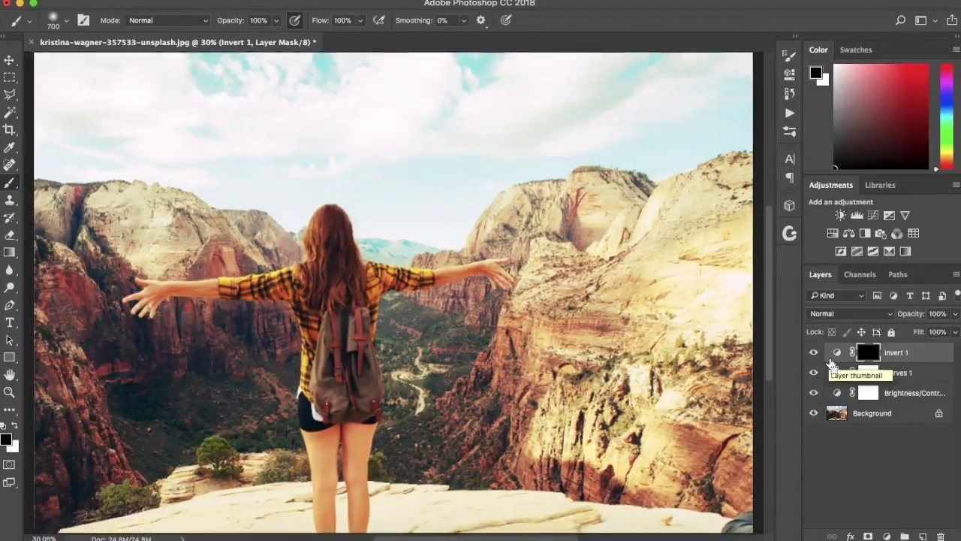
{"action": "key", "text": "super+minus"}
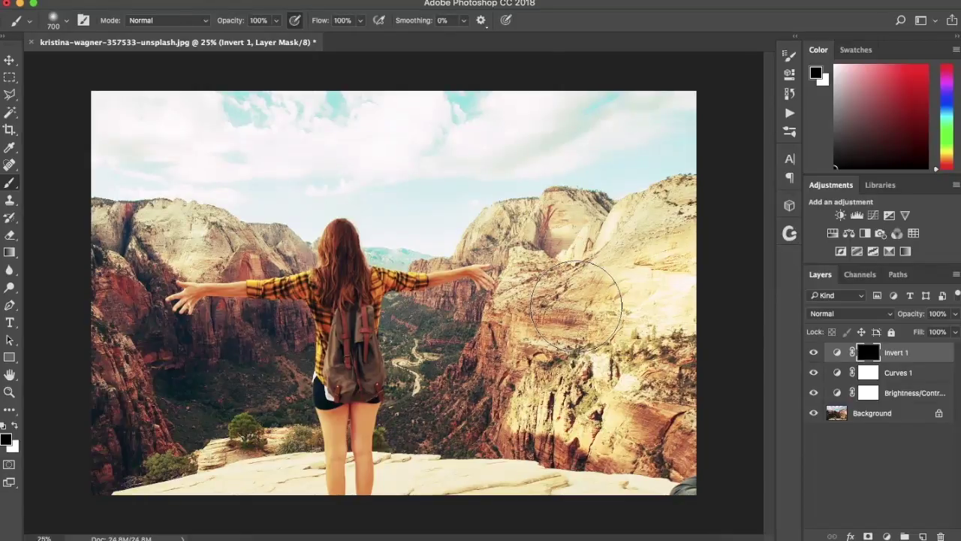
Paint the Invert 1 mask around the arm and cliffs, then fill it entirely white.
{"action": "key", "text": "bracketright"}
{"action": "key", "text": "bracketright"}
{"action": "key", "text": "bracketright"}
{"action": "key", "text": "bracketright"}
{"action": "key", "text": "bracketright"}
{"action": "key", "text": "bracketright"}
{"action": "key", "text": "bracketright"}
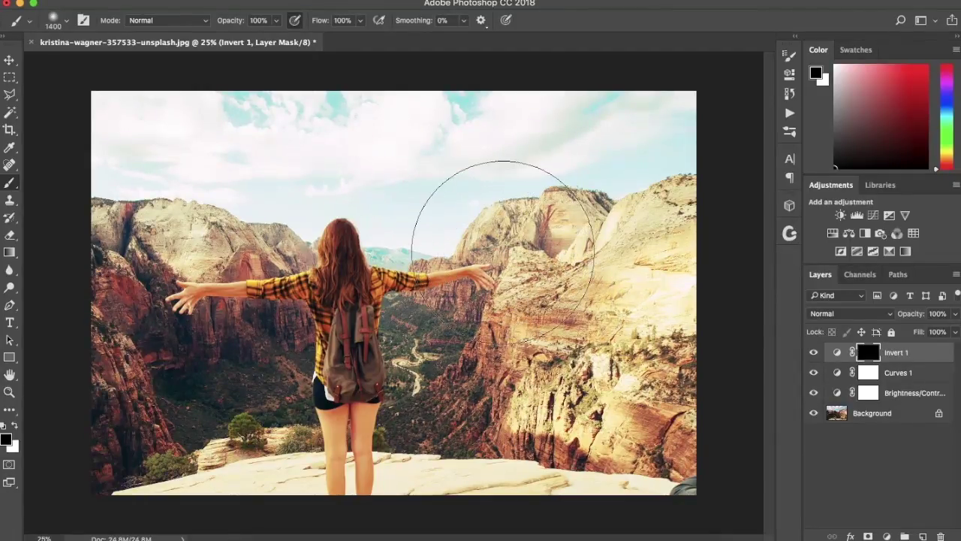
{"action": "key", "text": "x"}
{"action": "mouse_move", "coordinate": [503, 259]}
{"action": "left_mouse_down"}
{"action": "mouse_move", "coordinate": [461, 279]}
{"action": "mouse_move", "coordinate": [282, 270]}
{"action": "mouse_move", "coordinate": [178, 286]}
{"action": "mouse_move", "coordinate": [323, 132]}
{"action": "mouse_move", "coordinate": [315, 511]}
{"action": "mouse_move", "coordinate": [355, 454]}
{"action": "mouse_move", "coordinate": [443, 421]}
{"action": "left_mouse_up"}
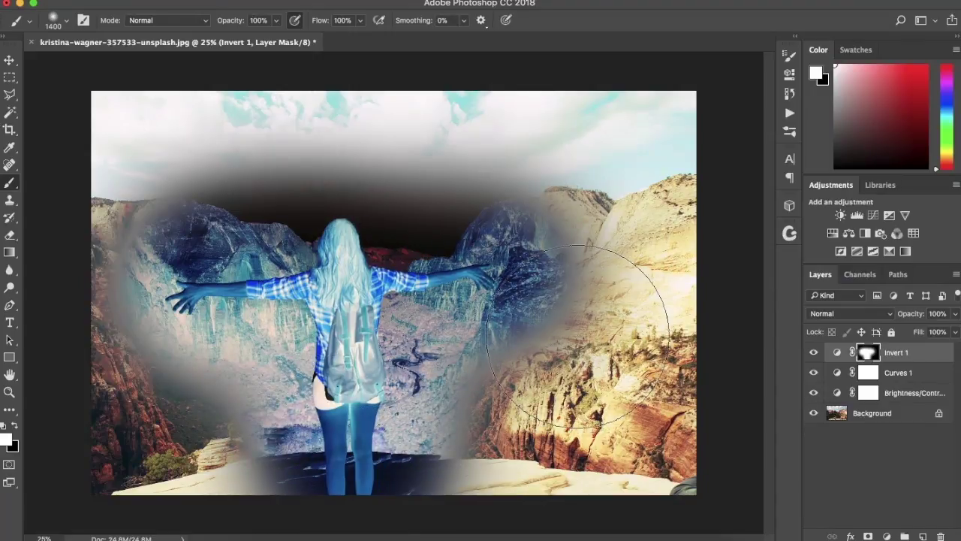
{"action": "key", "text": "x"}
{"action": "mouse_move", "coordinate": [460, 345]}
{"action": "left_mouse_down"}
{"action": "mouse_move", "coordinate": [500, 385]}
{"action": "mouse_move", "coordinate": [611, 208]}
{"action": "mouse_move", "coordinate": [472, 161]}
{"action": "mouse_move", "coordinate": [425, 118]}
{"action": "mouse_move", "coordinate": [368, 148]}
{"action": "mouse_move", "coordinate": [225, 168]}
{"action": "mouse_move", "coordinate": [193, 161]}
{"action": "mouse_move", "coordinate": [151, 187]}
{"action": "mouse_move", "coordinate": [154, 240]}
{"action": "left_mouse_up"}
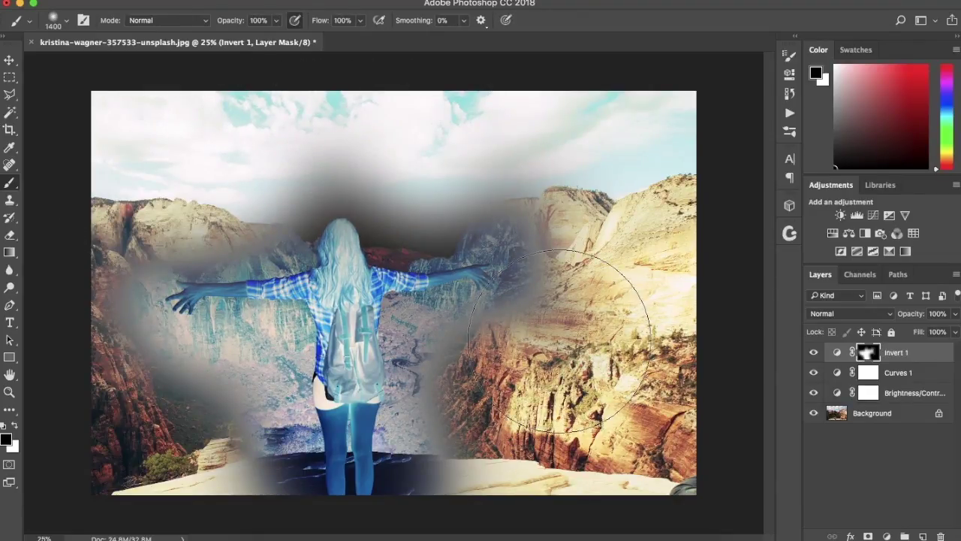
{"action": "key", "text": "super+BackSpace"}
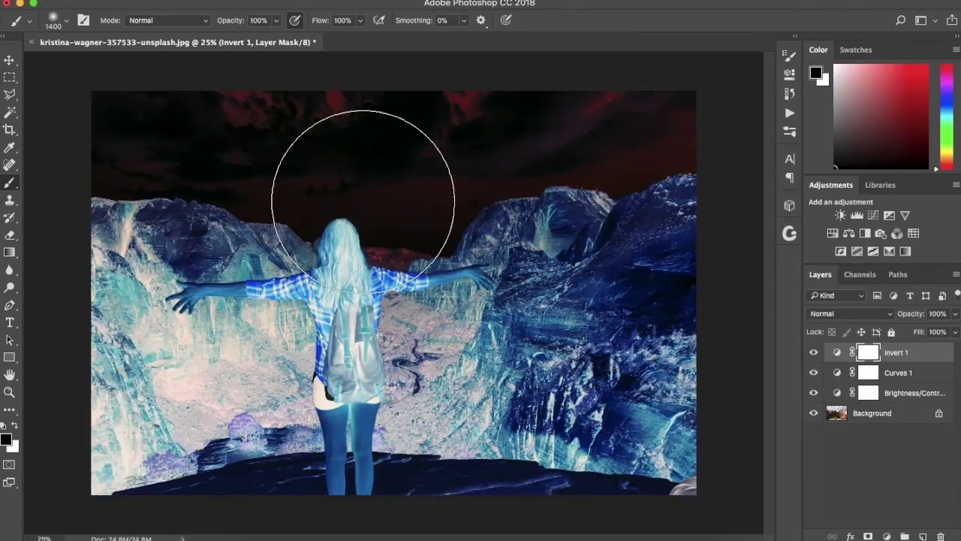
{"action": "left_click", "coordinate": [938, 315]}
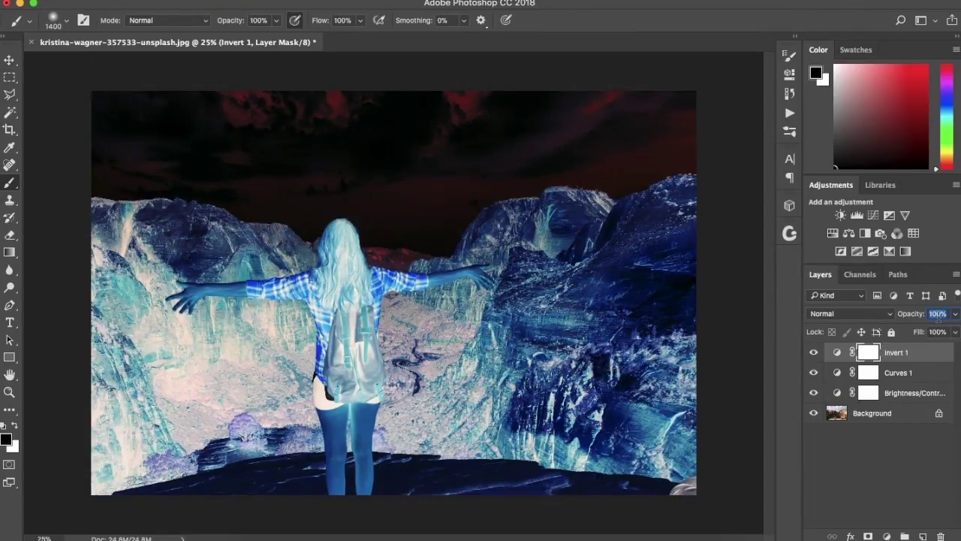
{"action": "type", "text": "50"}
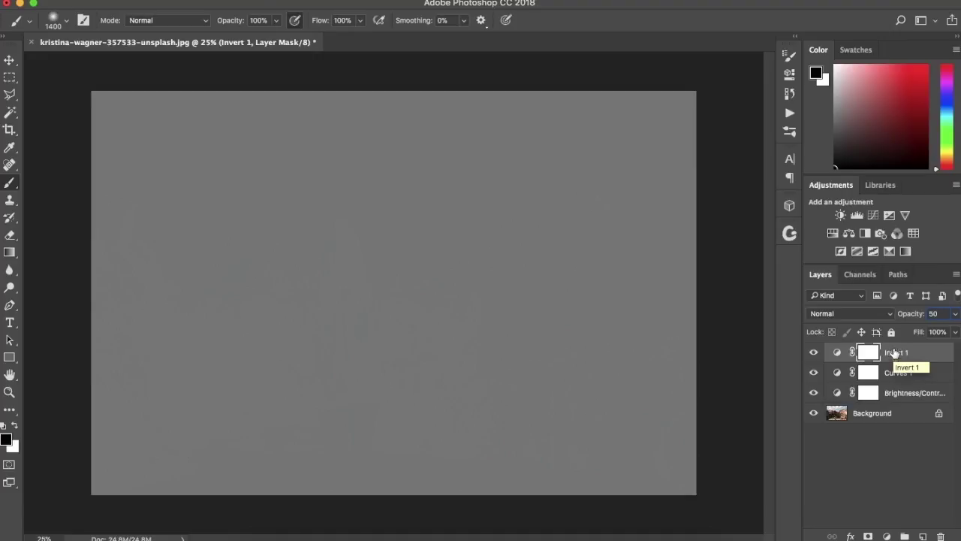
{"action": "left_click", "coordinate": [934, 314]}
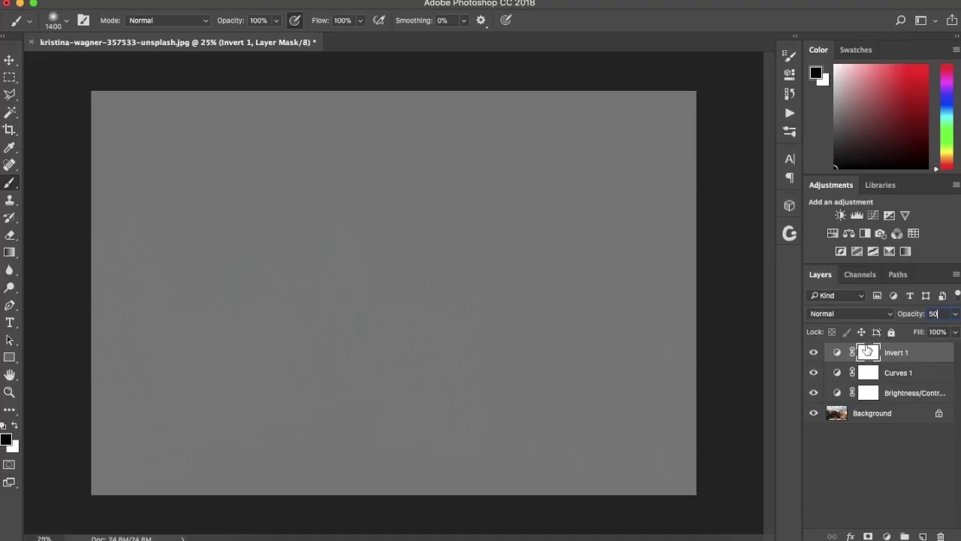
{"action": "mouse_move", "coordinate": [915, 316]}
{"action": "left_mouse_down"}
{"action": "mouse_move", "coordinate": [899, 318]}
{"action": "mouse_move", "coordinate": [949, 318]}
{"action": "mouse_move", "coordinate": [890, 325]}
{"action": "mouse_move", "coordinate": [960, 321]}
{"action": "left_mouse_up"}
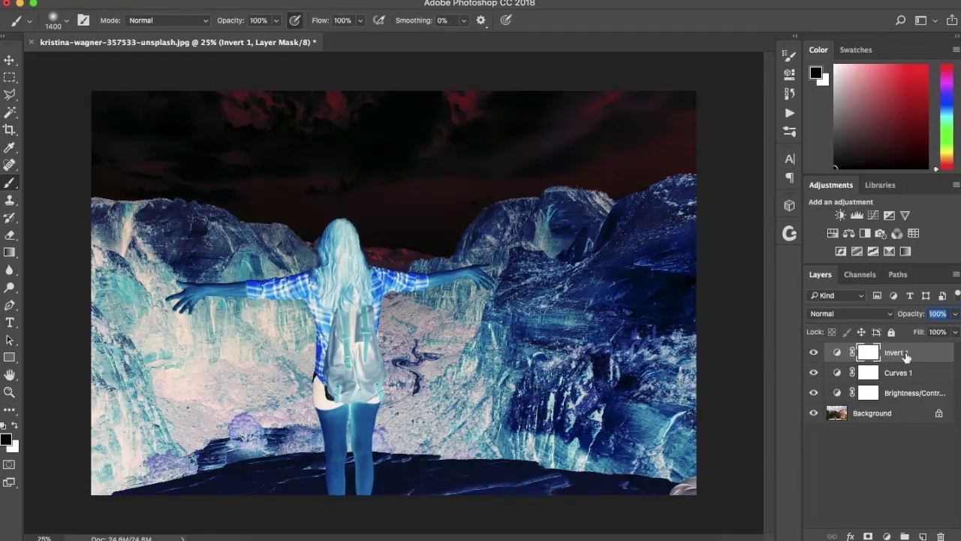
{"action": "left_click", "coordinate": [907, 356]}
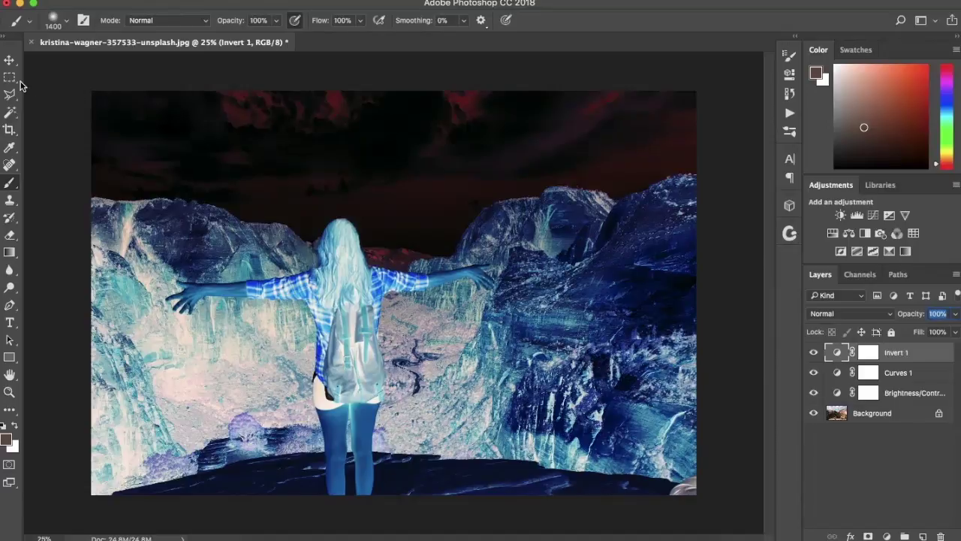
Delete the Invert 1 layer and add a Posterize adjustment layer above Curves 1.
{"action": "left_click", "coordinate": [6, 78]}
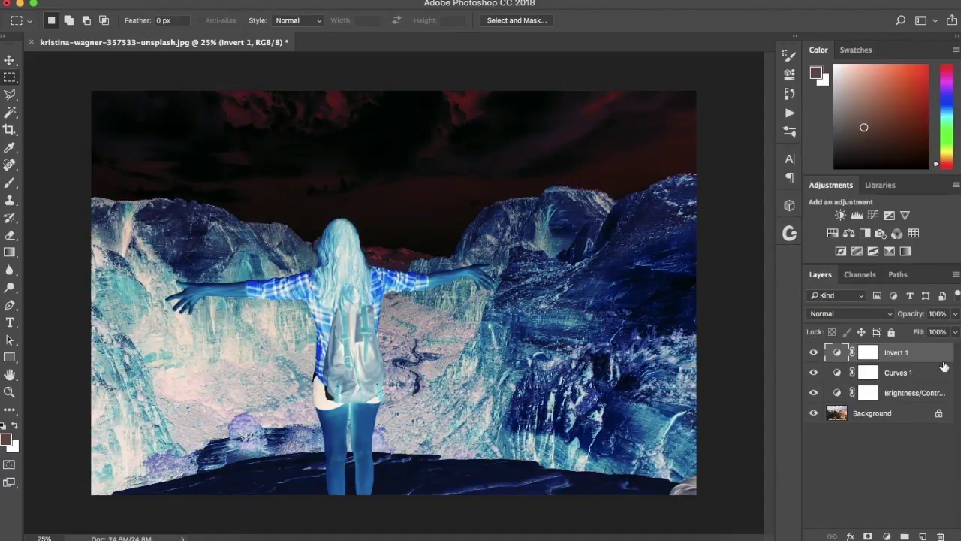
{"action": "key", "text": "Delete"}
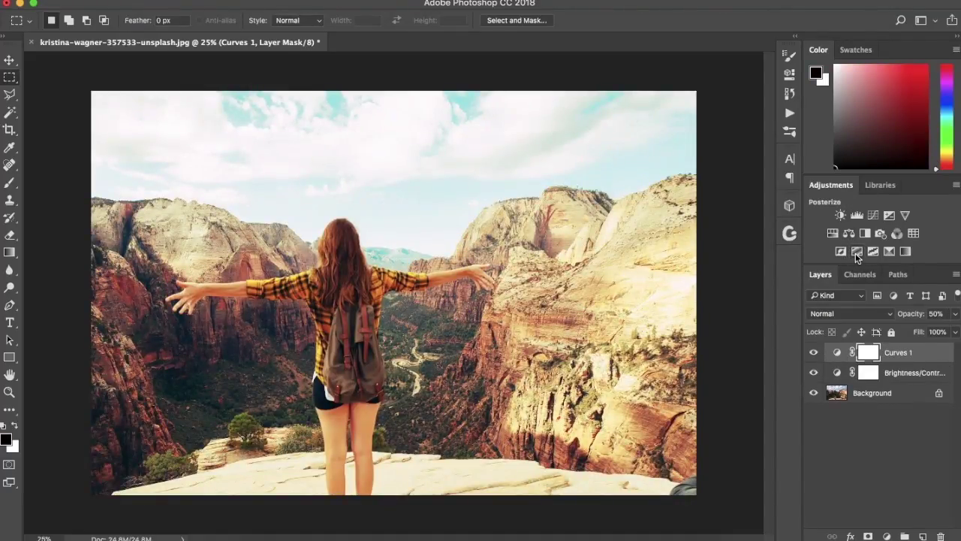
{"action": "left_click", "coordinate": [857, 252]}
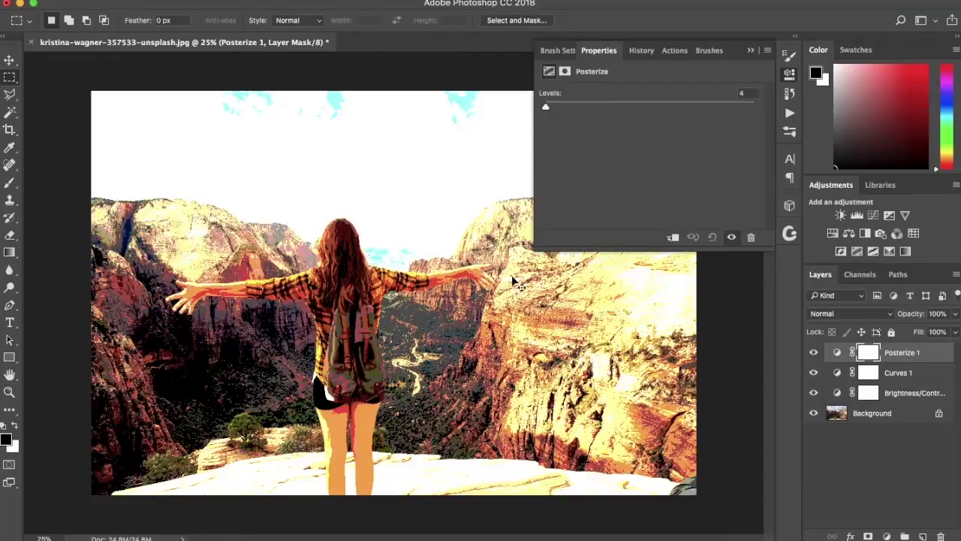
Raise the Posterize levels from 4 to 7, then all the way to 255.
{"action": "scroll", "coordinate": [514, 281], "scroll_direction": "up", "scroll_amount": 4}
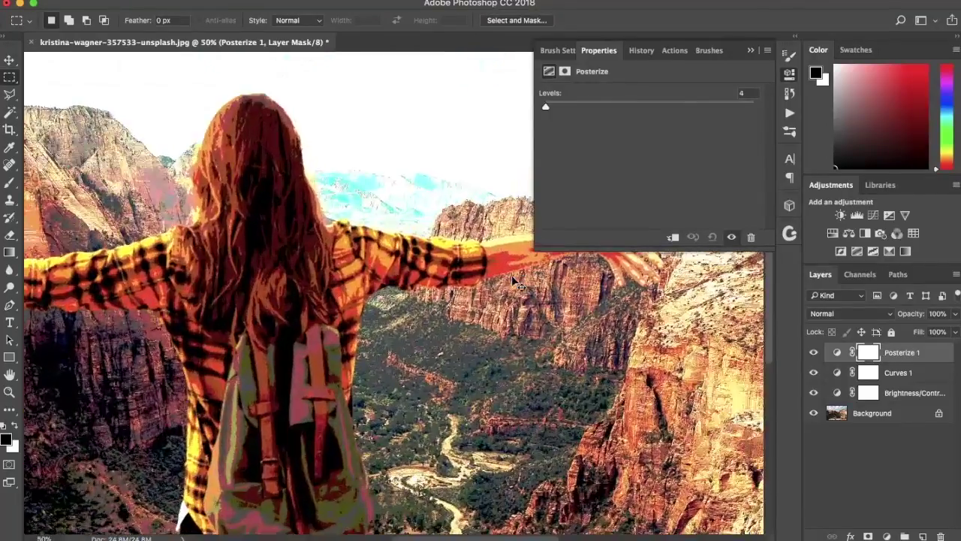
{"action": "scroll", "coordinate": [514, 281], "scroll_direction": "up", "scroll_amount": 2}
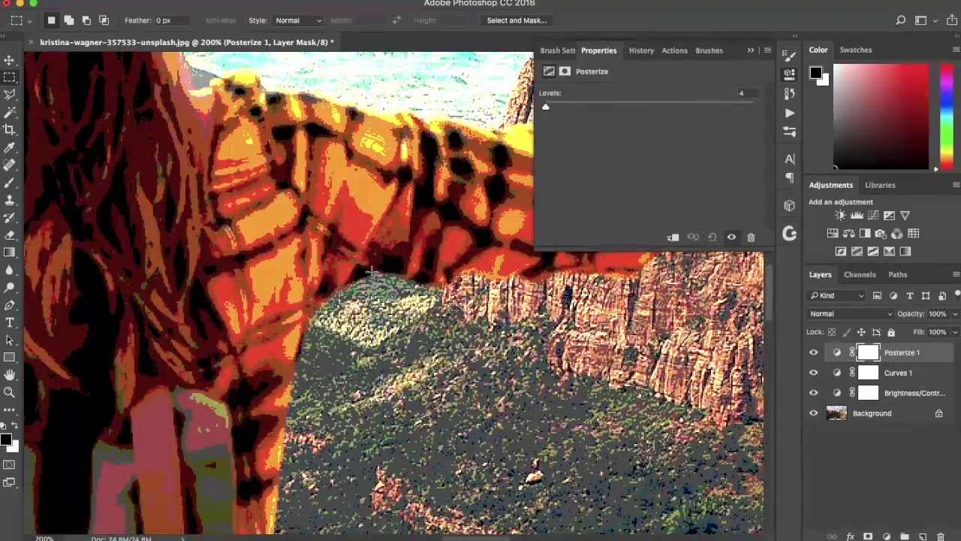
{"action": "scroll", "coordinate": [367, 272], "scroll_direction": "left", "scroll_amount": 10}
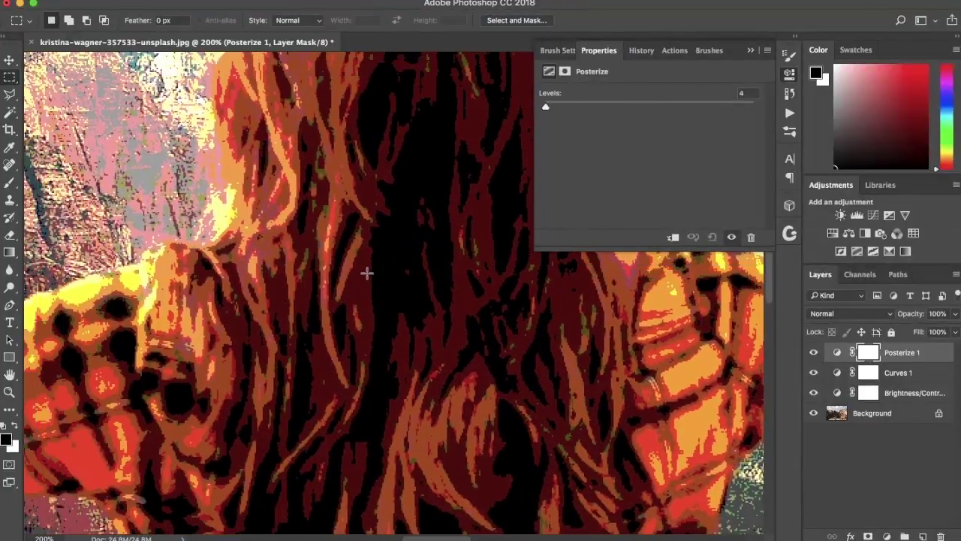
{"action": "scroll", "coordinate": [367, 272], "scroll_direction": "up", "scroll_amount": 5}
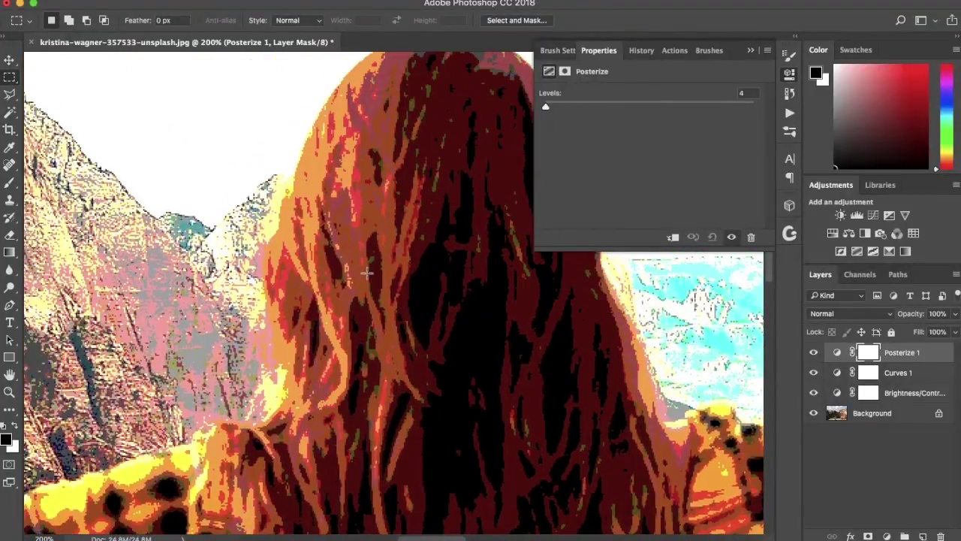
{"action": "left_click_drag", "start_coordinate": [549, 111], "coordinate": [768, 124]}
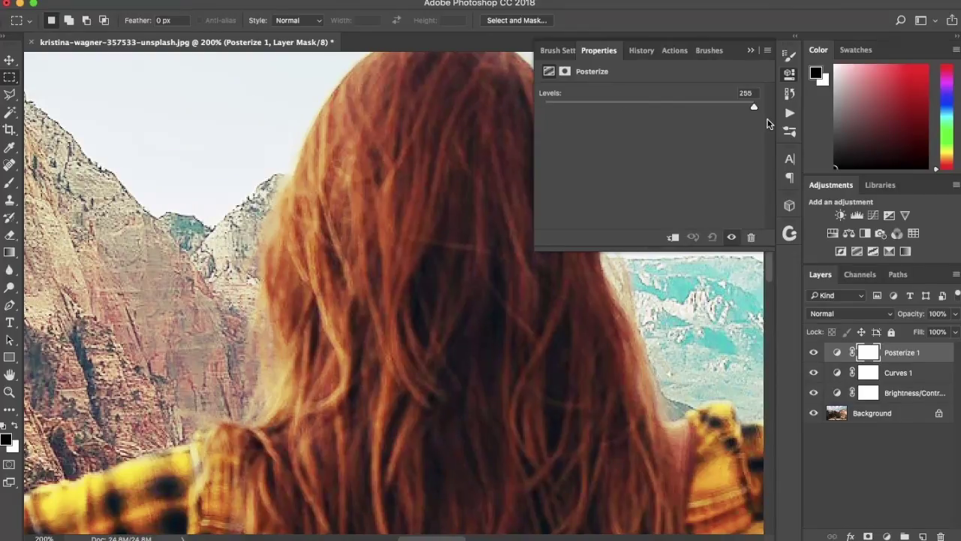
{"action": "left_click_drag", "start_coordinate": [687, 124], "coordinate": [768, 123]}
Lower the Posterize levels from 255 through 233 down to 3, zooming to inspect the hiker.
{"action": "left_click_drag", "start_coordinate": [655, 237], "coordinate": [664, 174]}
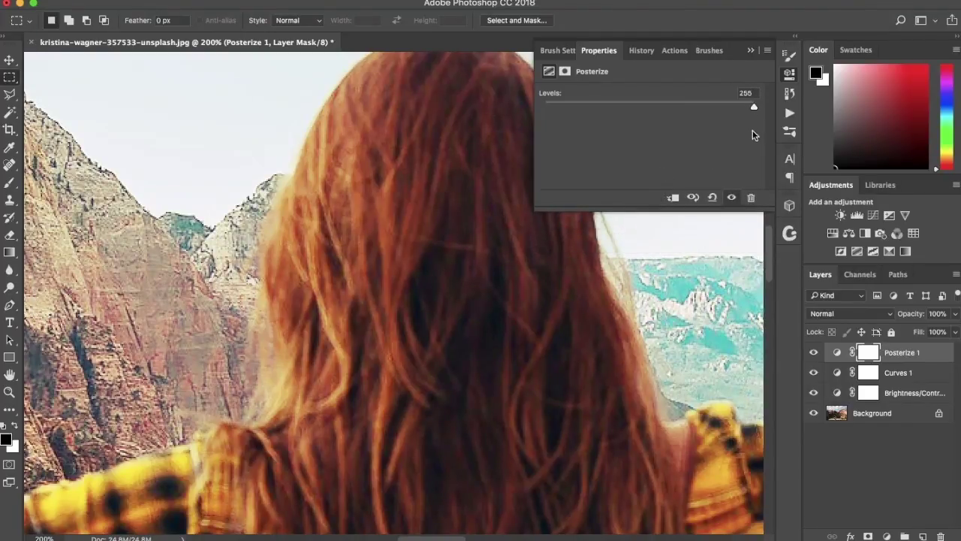
{"action": "left_click_drag", "start_coordinate": [754, 110], "coordinate": [736, 110]}
{"action": "left_click_drag", "start_coordinate": [754, 110], "coordinate": [542, 121]}
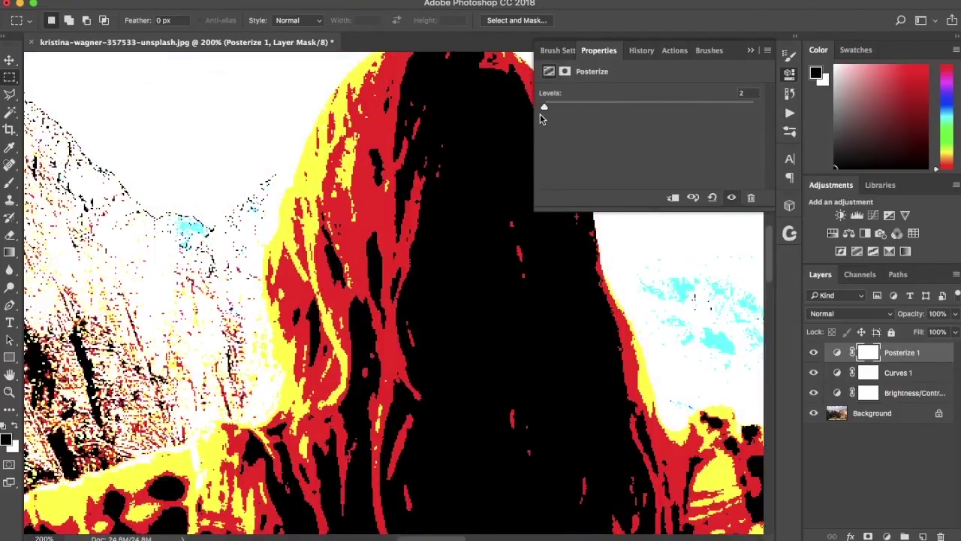
{"action": "key", "text": "super+minus"}
{"action": "key", "text": "super+minus"}
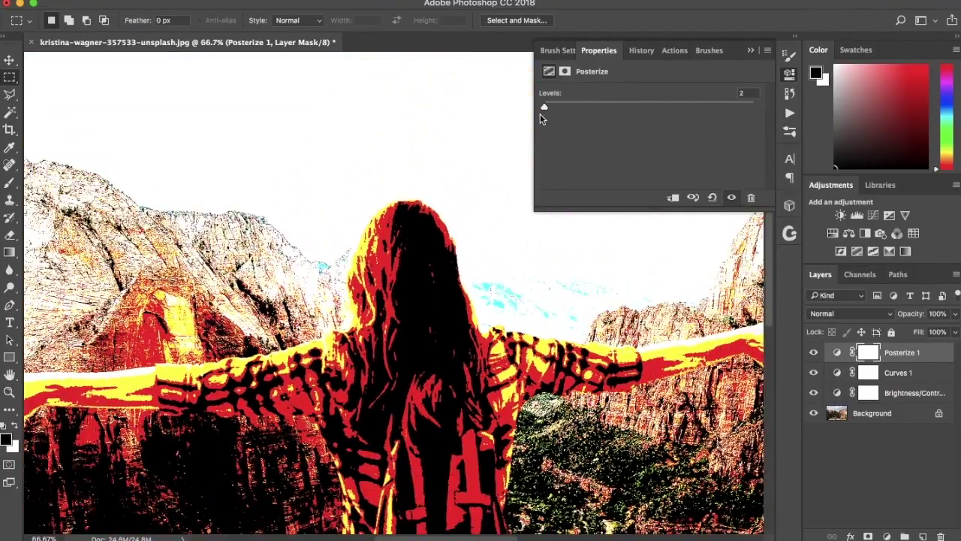
{"action": "key", "text": "super+minus"}
{"action": "key", "text": "super+minus"}
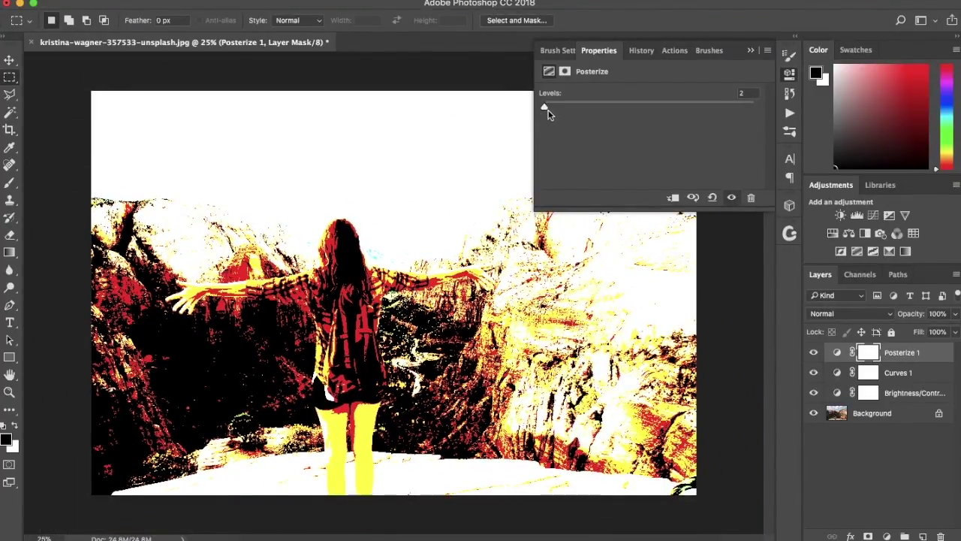
{"action": "left_click", "coordinate": [545, 108]}
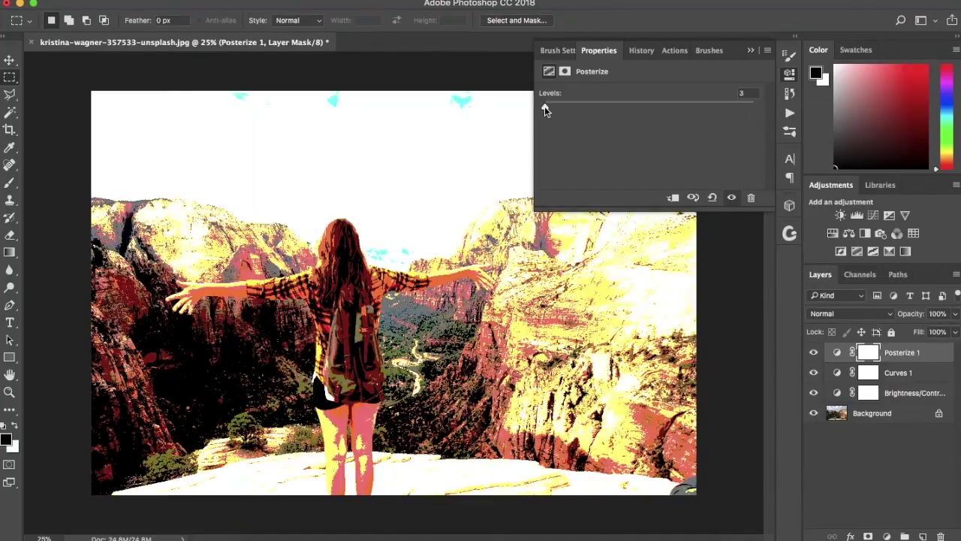
{"action": "key", "text": "super+equal"}
{"action": "key", "text": "super+equal"}
{"action": "key", "text": "super+equal"}
{"action": "key", "text": "super+equal"}
{"action": "key", "text": "super+equal"}
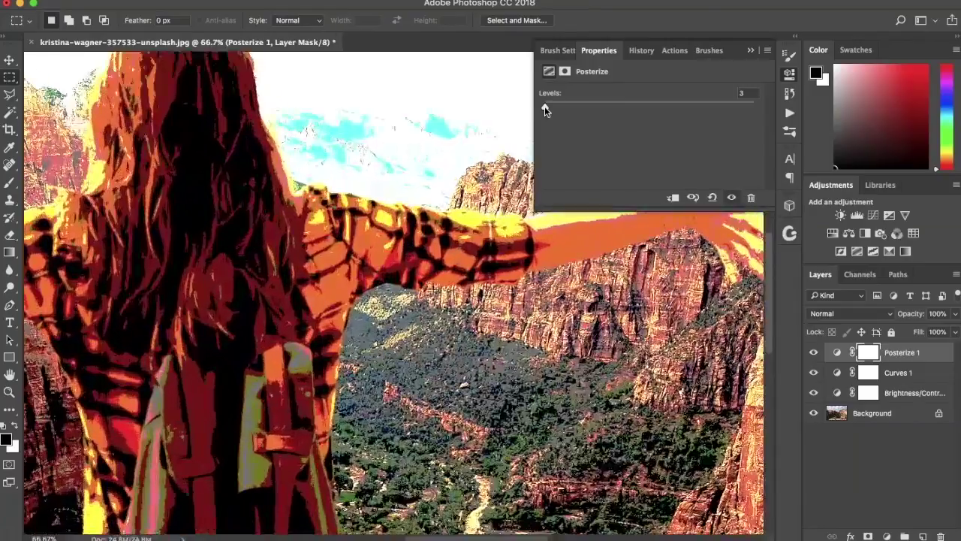
{"action": "scroll", "coordinate": [394, 171], "scroll_direction": "up", "scroll_amount": 10}
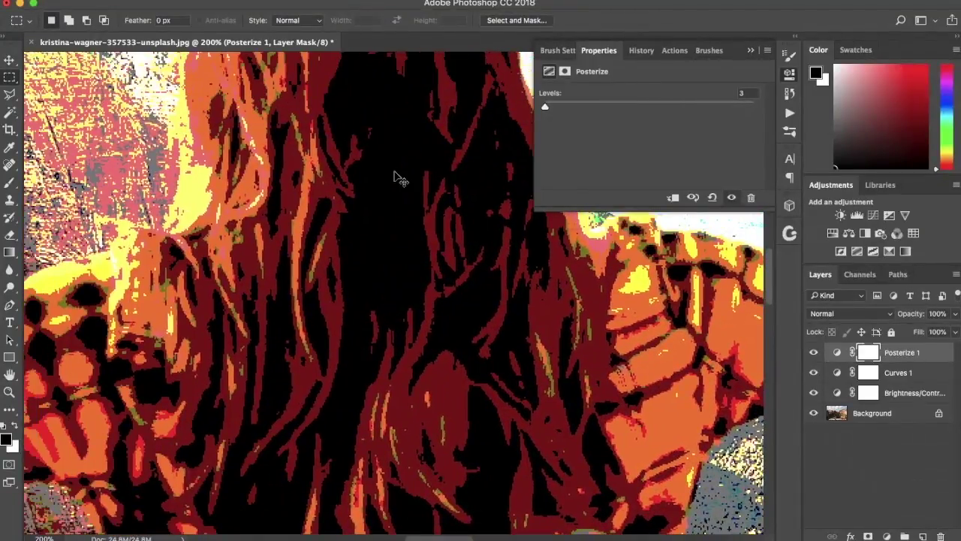
{"action": "key", "text": "super+minus"}
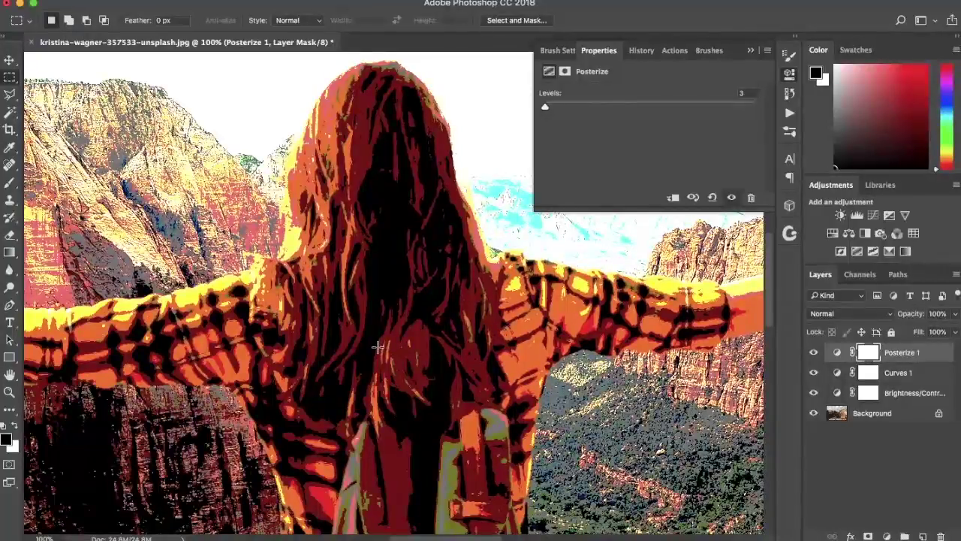
{"action": "scroll", "coordinate": [377, 346], "scroll_direction": "up", "scroll_amount": 2}
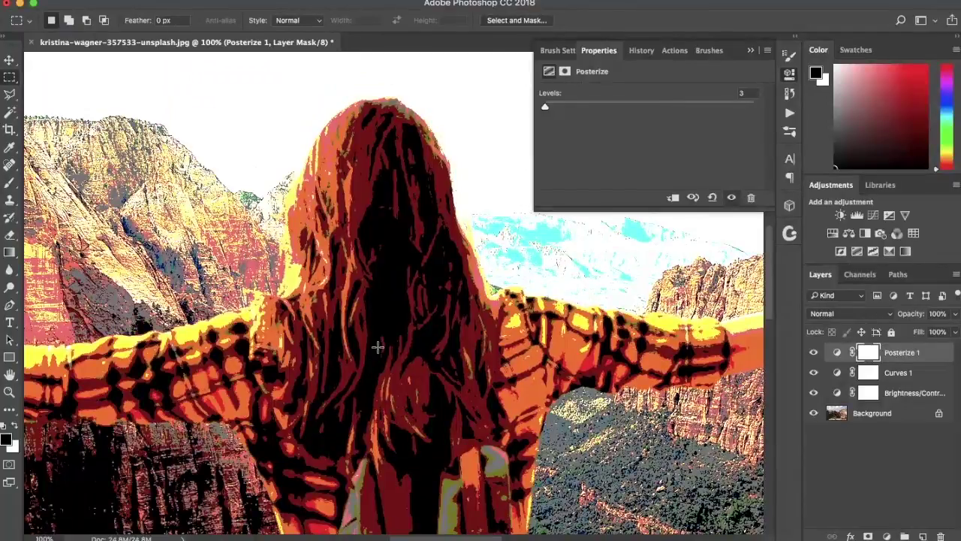
{"action": "scroll", "coordinate": [377, 346], "scroll_direction": "left", "scroll_amount": 10}
{"action": "scroll", "coordinate": [378, 346], "scroll_direction": "down", "scroll_amount": 3}
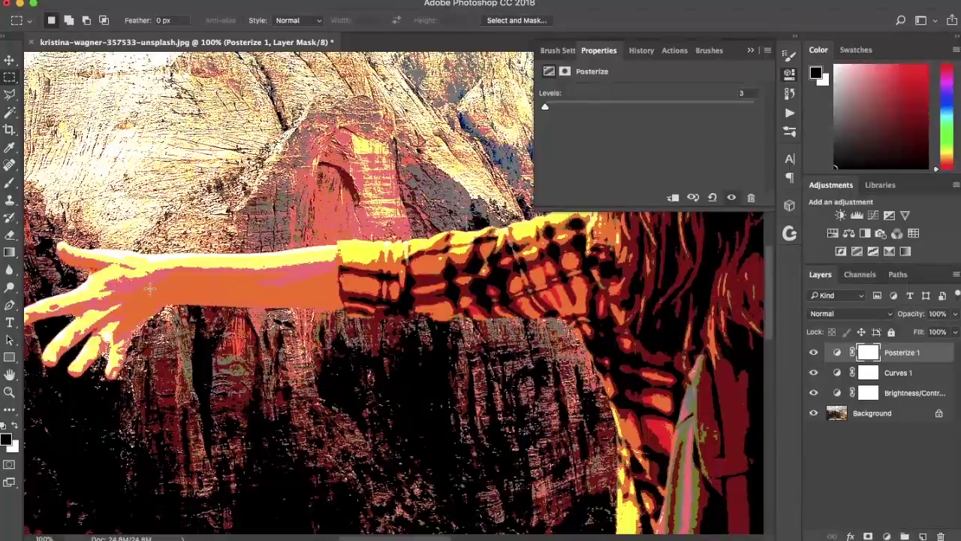
Zoom out to 25% to fit the whole canyon photo and select the Posterize 1 adjustment.
{"action": "scroll", "coordinate": [264, 282], "scroll_direction": "right", "scroll_amount": 10}
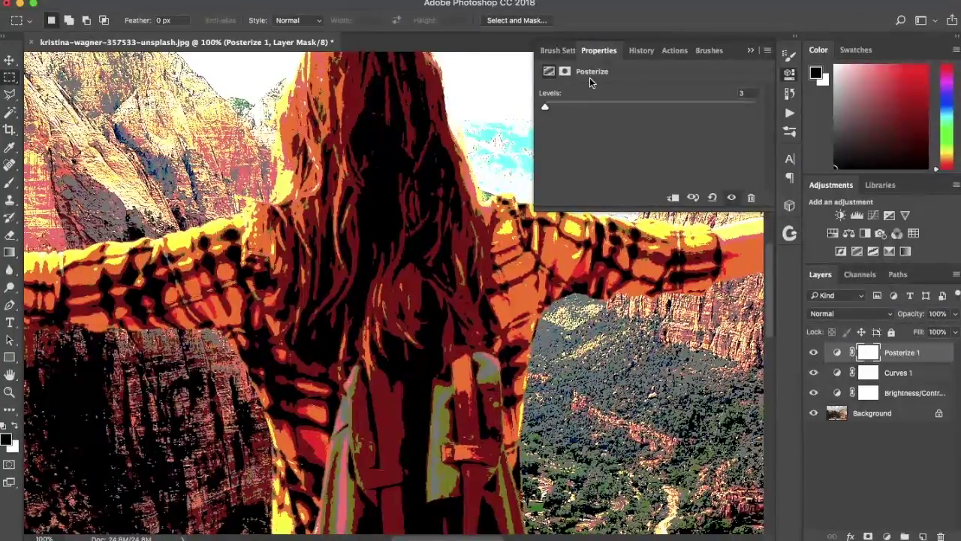
{"action": "key", "text": "super+minus"}
{"action": "key", "text": "super+minus"}
{"action": "key", "text": "super+minus"}
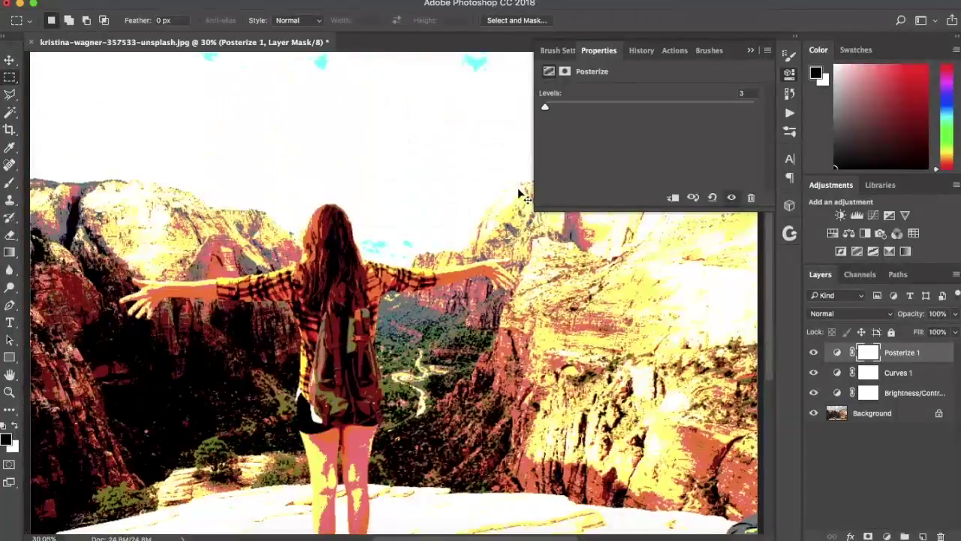
{"action": "key", "text": "super+minus"}
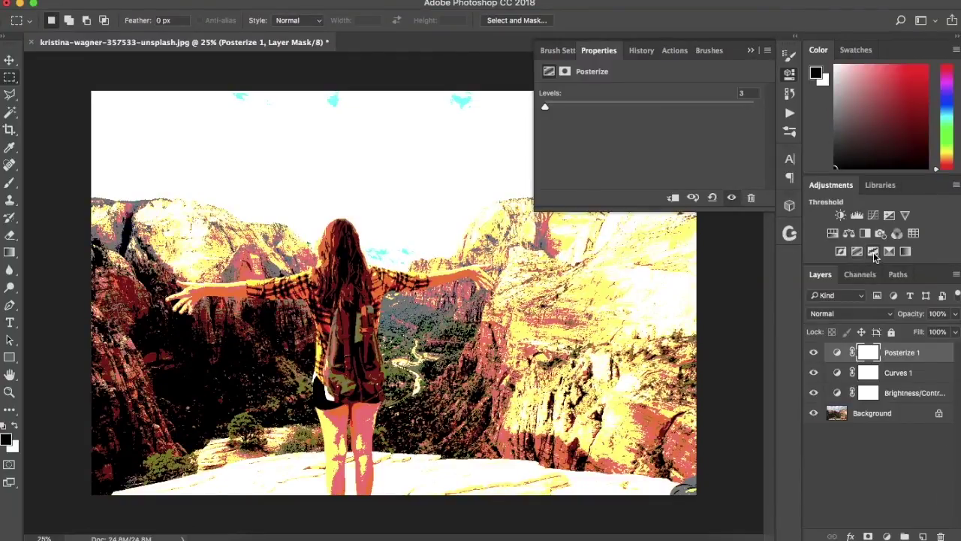
{"action": "left_click", "coordinate": [889, 358]}
Replace Posterize 1 with a Threshold adjustment and settle its level at 47.
{"action": "key", "text": "Delete"}
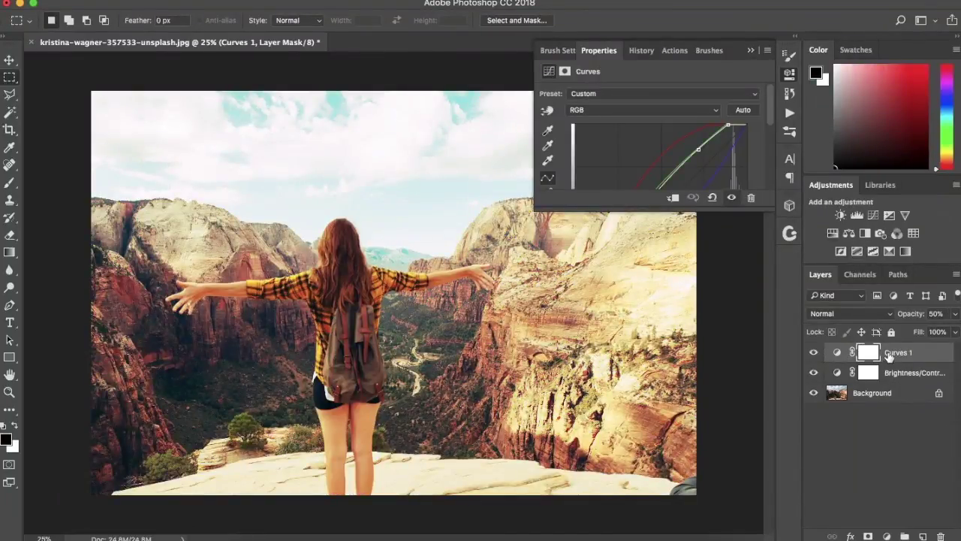
{"action": "left_click", "coordinate": [874, 252]}
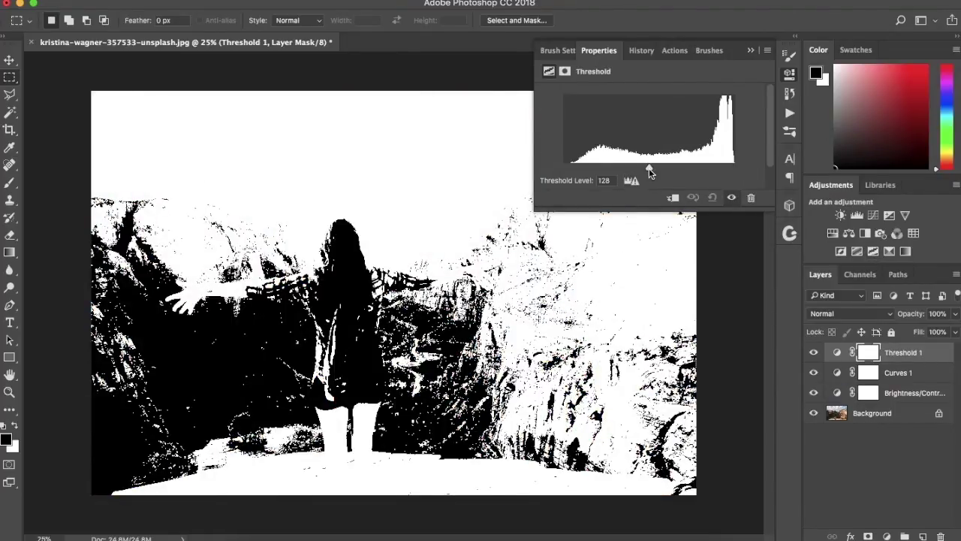
{"action": "left_click_drag", "start_coordinate": [649, 169], "coordinate": [620, 172]}
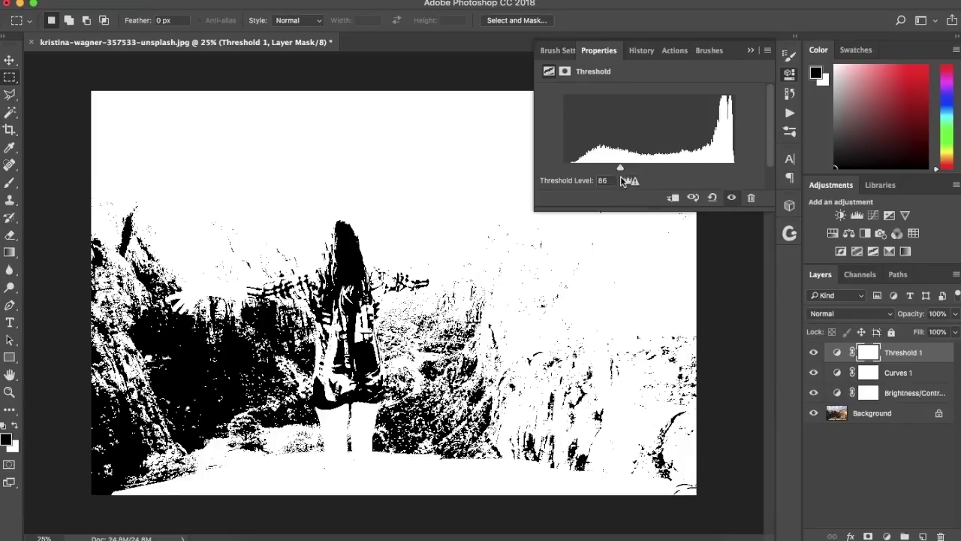
{"action": "left_click_drag", "start_coordinate": [621, 172], "coordinate": [652, 186]}
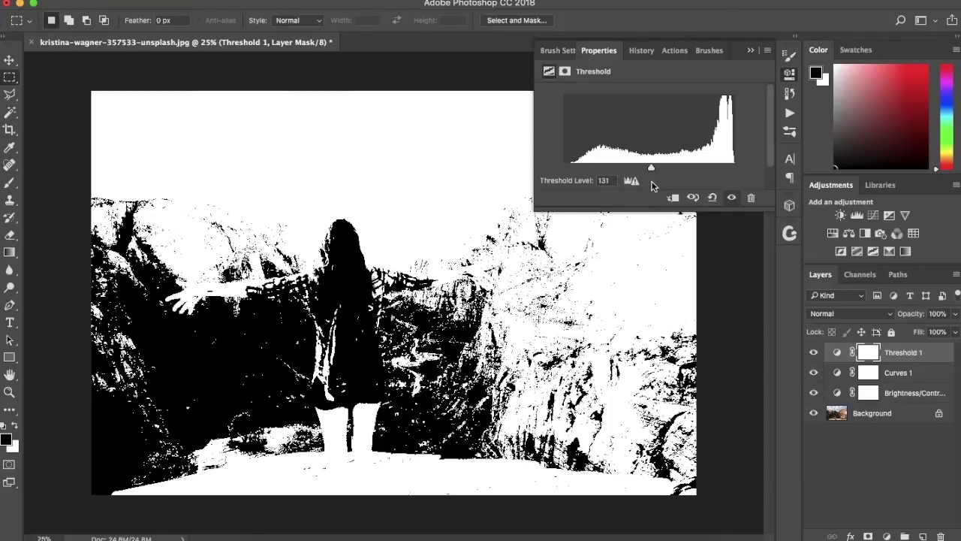
{"action": "mouse_move", "coordinate": [650, 169]}
{"action": "left_mouse_down"}
{"action": "mouse_move", "coordinate": [593, 170]}
{"action": "mouse_move", "coordinate": [718, 166]}
{"action": "mouse_move", "coordinate": [657, 164]}
{"action": "left_mouse_up"}
{"action": "left_click_drag", "start_coordinate": [602, 164], "coordinate": [629, 168]}
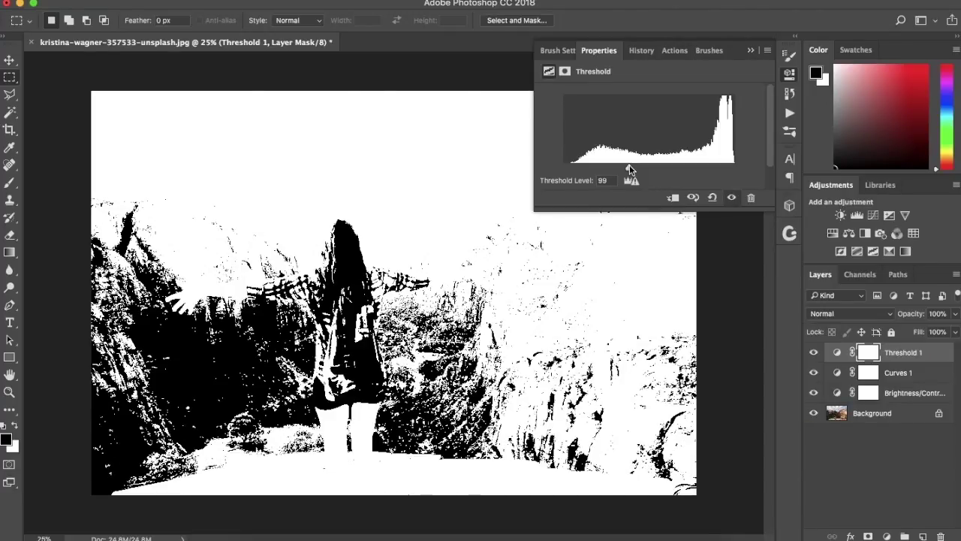
{"action": "left_click_drag", "start_coordinate": [628, 168], "coordinate": [595, 167]}
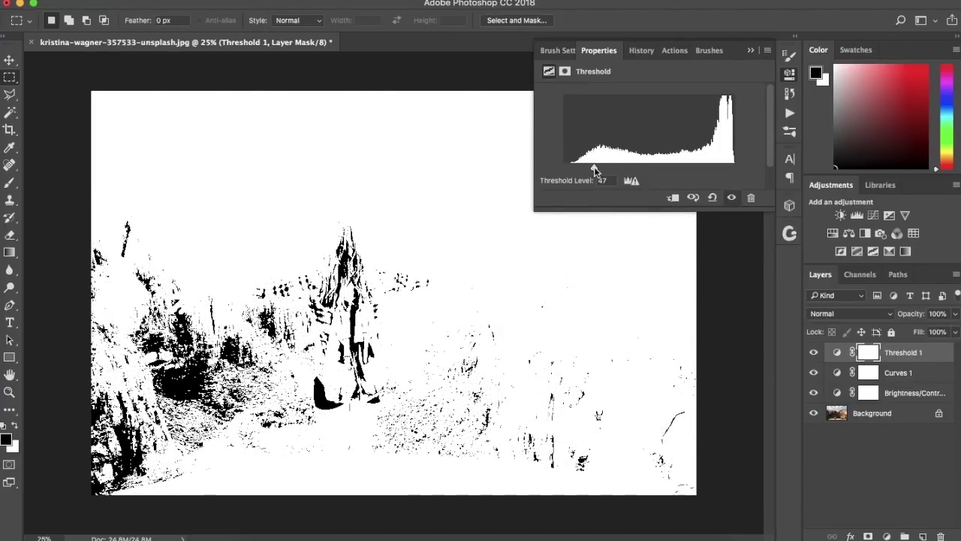
{"action": "key", "text": "b"}
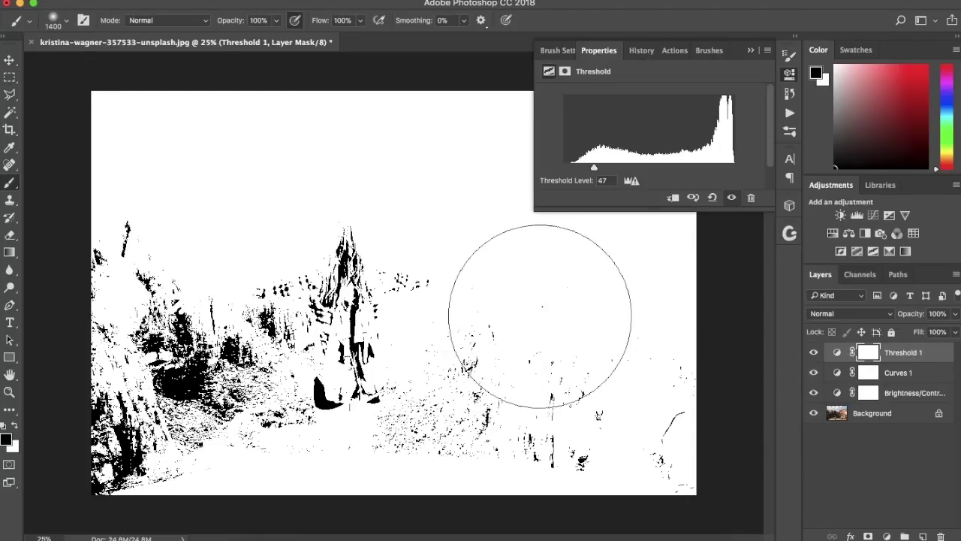
Paint black on the Threshold mask to reveal colour sky and canyon, then white around the head.
{"action": "mouse_move", "coordinate": [515, 307]}
{"action": "left_mouse_down"}
{"action": "mouse_move", "coordinate": [504, 311]}
{"action": "mouse_move", "coordinate": [510, 377]}
{"action": "mouse_move", "coordinate": [489, 451]}
{"action": "mouse_move", "coordinate": [639, 398]}
{"action": "mouse_move", "coordinate": [635, 289]}
{"action": "mouse_move", "coordinate": [642, 308]}
{"action": "left_mouse_up"}
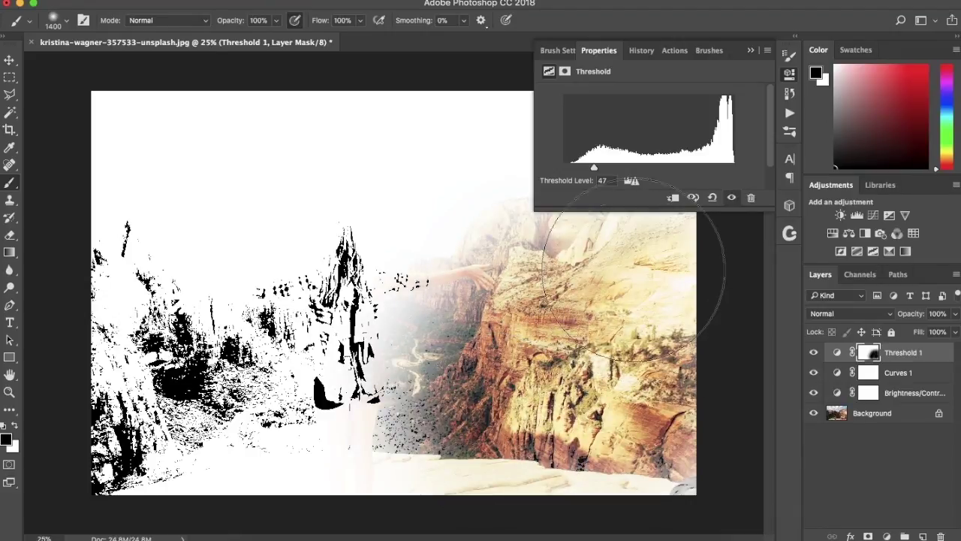
{"action": "left_click", "coordinate": [751, 51]}
{"action": "mouse_move", "coordinate": [642, 186]}
{"action": "left_mouse_down"}
{"action": "mouse_move", "coordinate": [622, 144]}
{"action": "mouse_move", "coordinate": [498, 132]}
{"action": "mouse_move", "coordinate": [667, 134]}
{"action": "mouse_move", "coordinate": [627, 213]}
{"action": "mouse_move", "coordinate": [601, 159]}
{"action": "mouse_move", "coordinate": [326, 96]}
{"action": "mouse_move", "coordinate": [217, 93]}
{"action": "mouse_move", "coordinate": [98, 140]}
{"action": "mouse_move", "coordinate": [166, 128]}
{"action": "mouse_move", "coordinate": [145, 204]}
{"action": "mouse_move", "coordinate": [160, 203]}
{"action": "mouse_move", "coordinate": [155, 192]}
{"action": "mouse_move", "coordinate": [108, 195]}
{"action": "mouse_move", "coordinate": [108, 185]}
{"action": "mouse_move", "coordinate": [397, 299]}
{"action": "mouse_move", "coordinate": [331, 262]}
{"action": "left_mouse_up"}
{"action": "key", "text": "bracketleft"}
{"action": "key", "text": "bracketleft"}
{"action": "key", "text": "bracketleft"}
{"action": "key", "text": "bracketleft"}
{"action": "key", "text": "bracketleft"}
{"action": "key", "text": "x"}
{"action": "left_click_drag", "start_coordinate": [331, 261], "coordinate": [341, 248]}
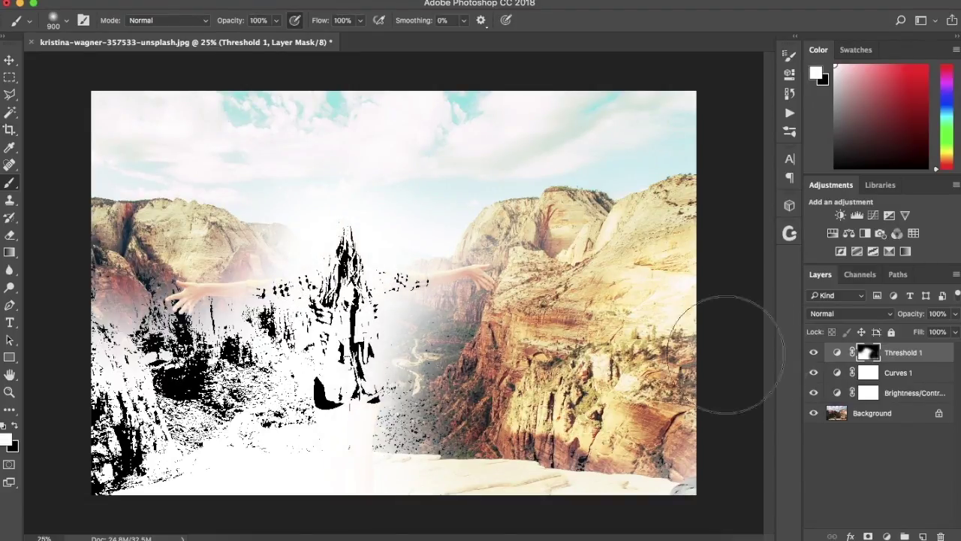
Raise the Threshold level slightly to add more black and duplicate the Threshold layer.
{"action": "left_click", "coordinate": [840, 355]}
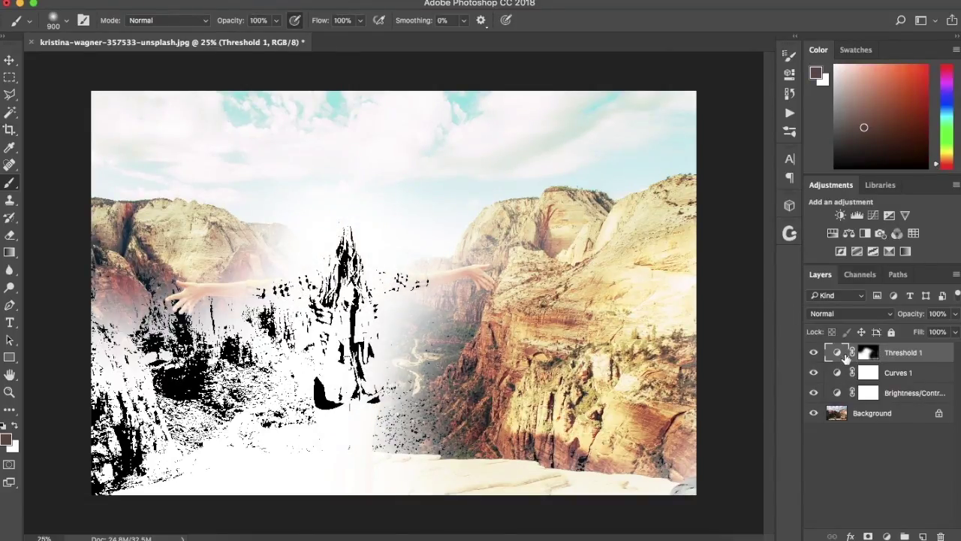
{"action": "double_click", "coordinate": [842, 355]}
{"action": "left_click_drag", "start_coordinate": [594, 167], "coordinate": [599, 168]}
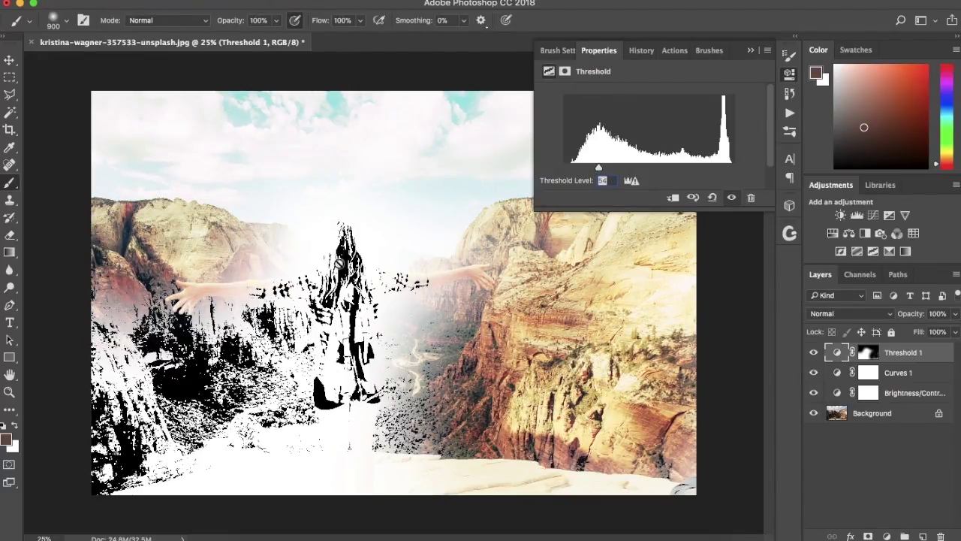
{"action": "left_click_drag", "start_coordinate": [599, 167], "coordinate": [604, 167]}
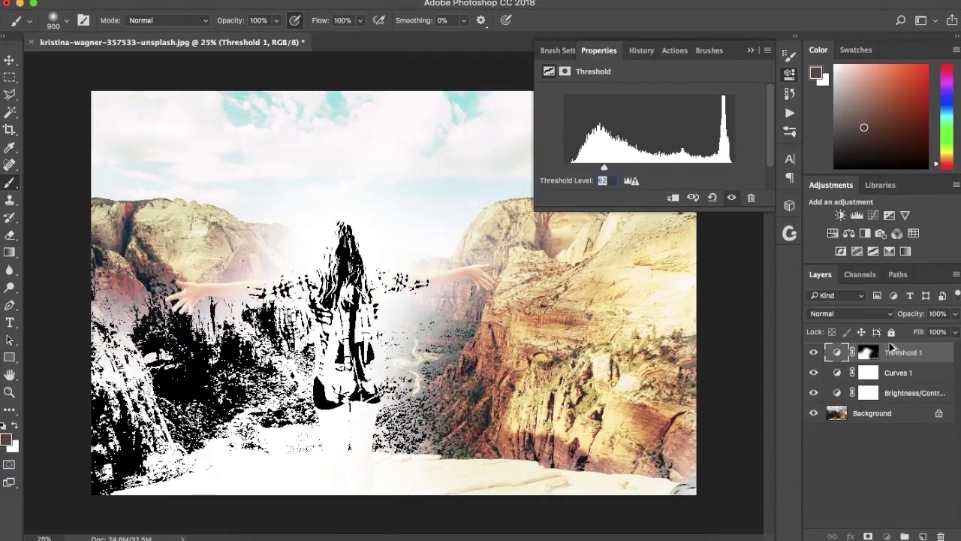
{"action": "key", "text": "super+j"}
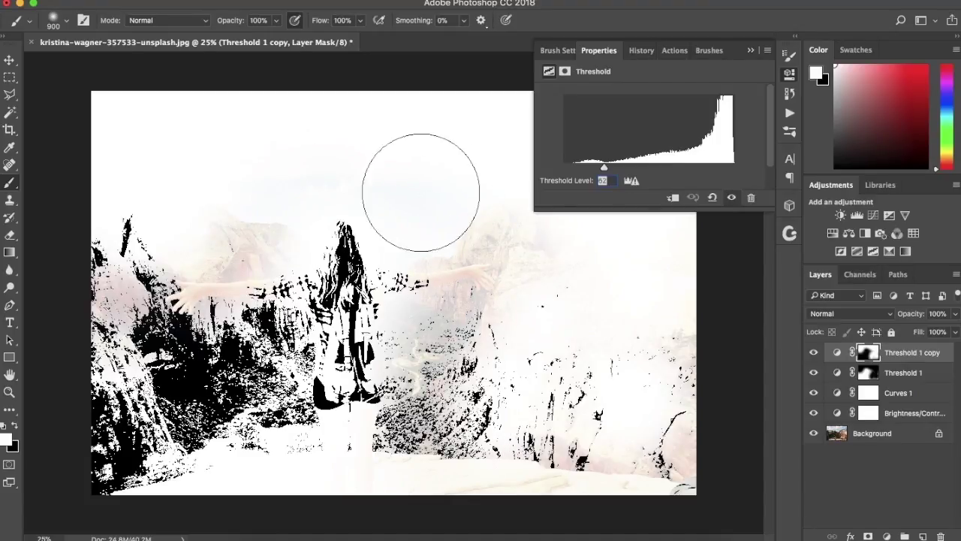
Raise the copy's threshold to 162, then delete both Threshold layers.
{"action": "left_click_drag", "start_coordinate": [628, 171], "coordinate": [715, 176]}
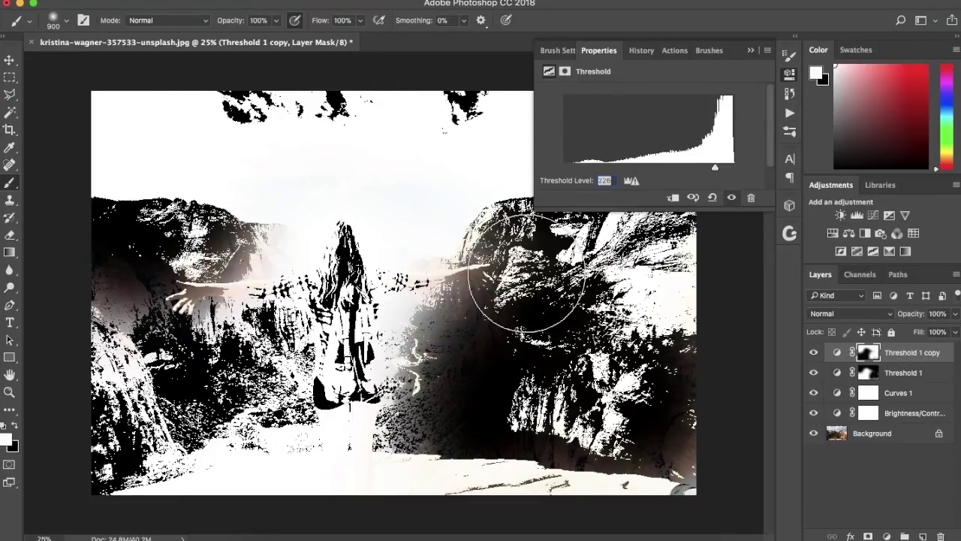
{"action": "left_click", "coordinate": [752, 54]}
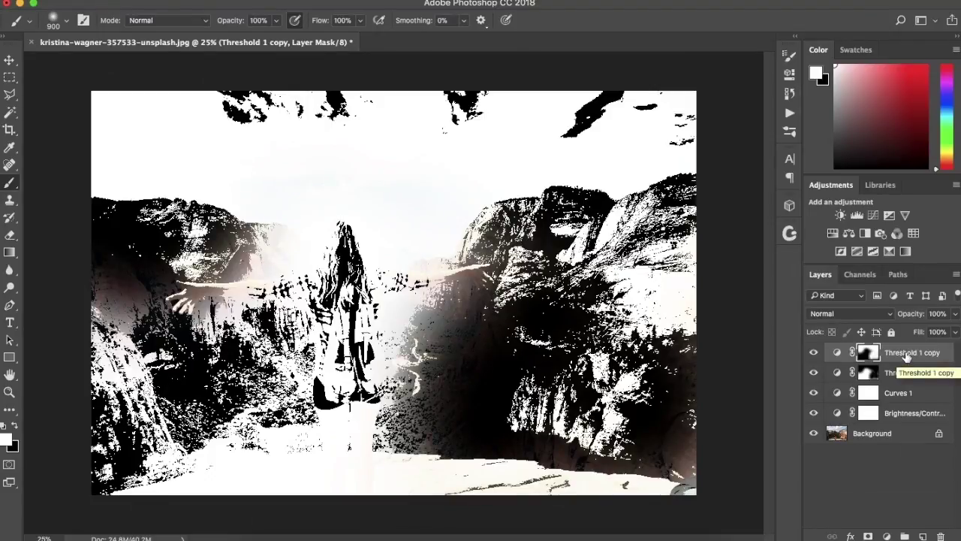
{"action": "key", "text": "BackSpace"}
{"action": "key", "text": "BackSpace"}
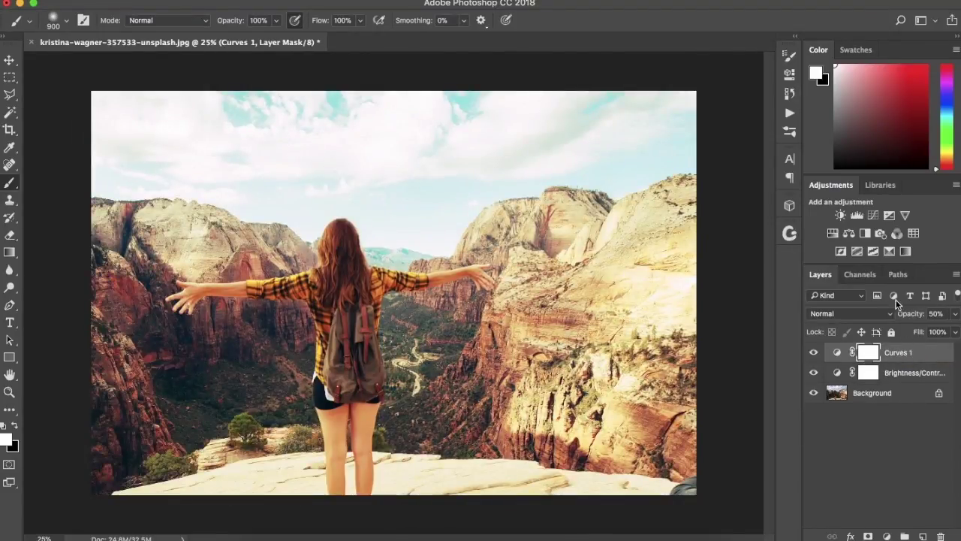
Add a Selective Color layer with Cyans at +47 cyan, −93 magenta, −100 yellow, +56 black.
{"action": "left_click", "coordinate": [890, 251]}
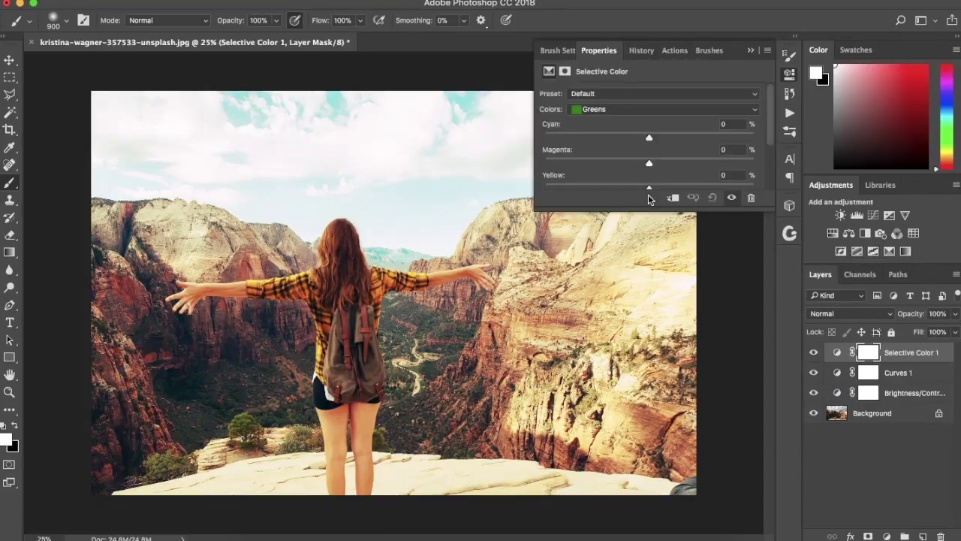
{"action": "left_click_drag", "start_coordinate": [646, 208], "coordinate": [644, 274]}
{"action": "mouse_move", "coordinate": [672, 139]}
{"action": "left_mouse_down"}
{"action": "mouse_move", "coordinate": [709, 138]}
{"action": "mouse_move", "coordinate": [586, 139]}
{"action": "mouse_move", "coordinate": [676, 138]}
{"action": "left_mouse_up"}
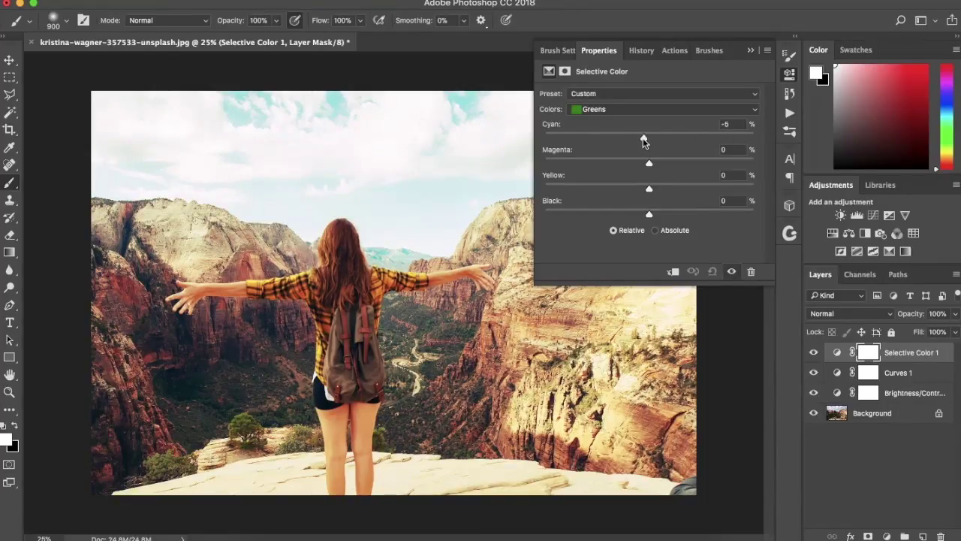
{"action": "left_click", "coordinate": [644, 109]}
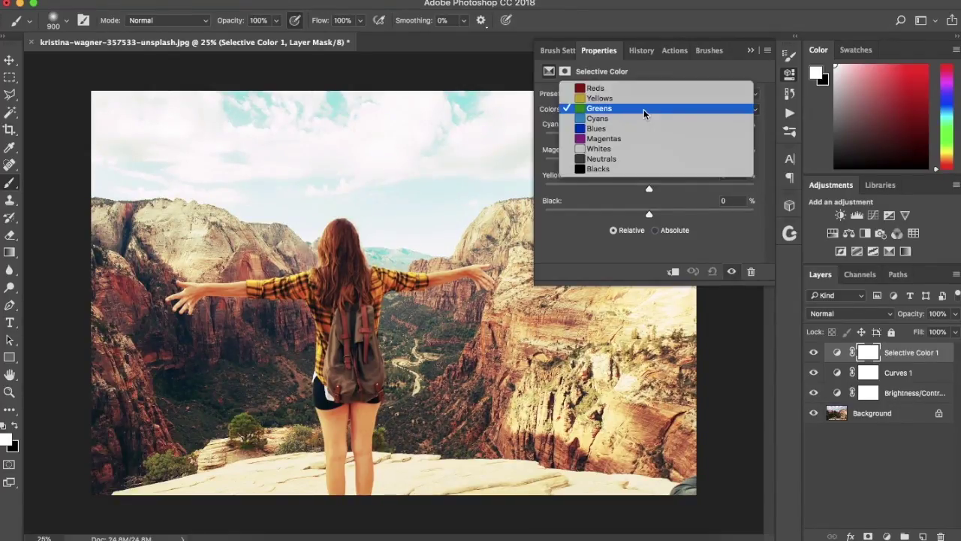
{"action": "left_click", "coordinate": [643, 119]}
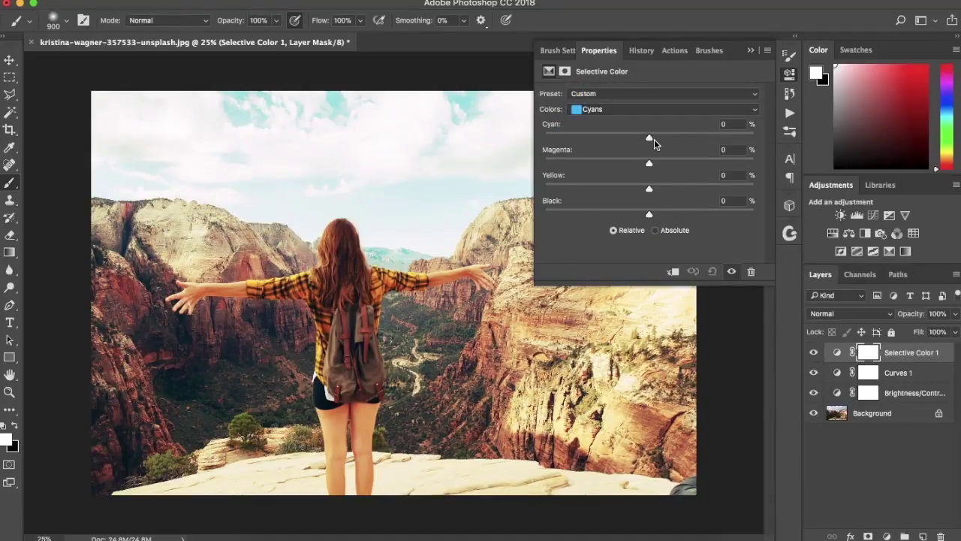
{"action": "left_click_drag", "start_coordinate": [650, 140], "coordinate": [698, 141]}
{"action": "left_click_drag", "start_coordinate": [650, 164], "coordinate": [555, 163]}
{"action": "left_click_drag", "start_coordinate": [650, 193], "coordinate": [527, 187]}
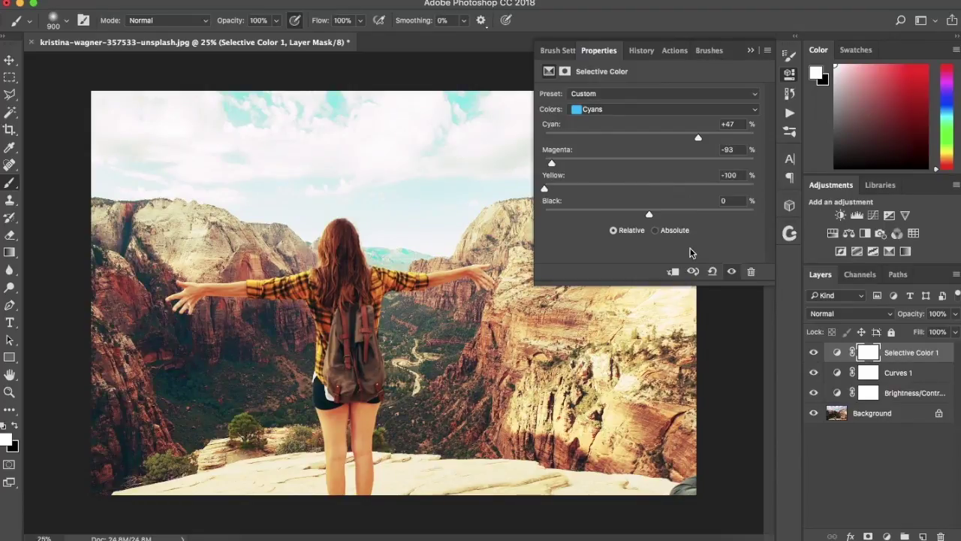
{"action": "left_click_drag", "start_coordinate": [651, 215], "coordinate": [709, 220]}
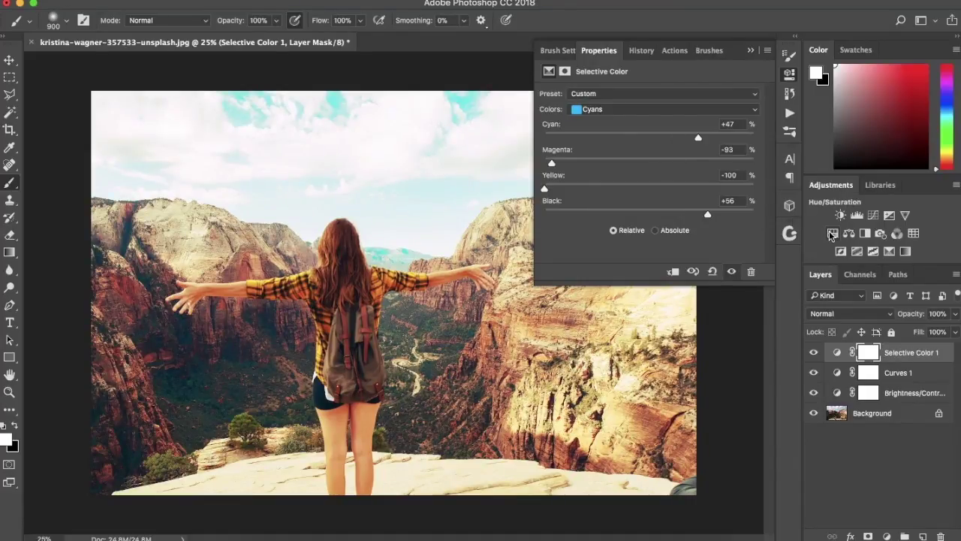
Switch the Selective Color range to Blues, then to Yellows.
{"action": "left_click", "coordinate": [624, 109]}
{"action": "left_click", "coordinate": [624, 114]}
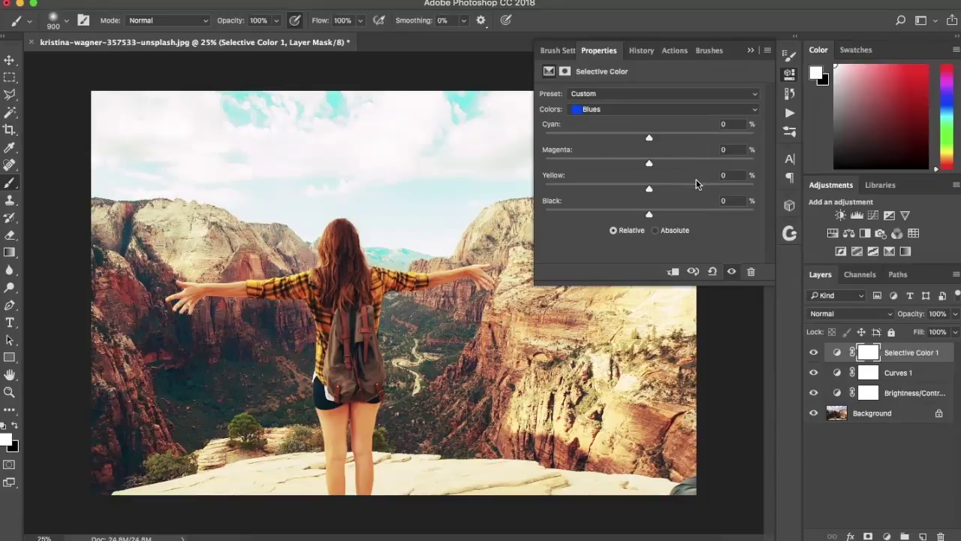
{"action": "left_click", "coordinate": [631, 111]}
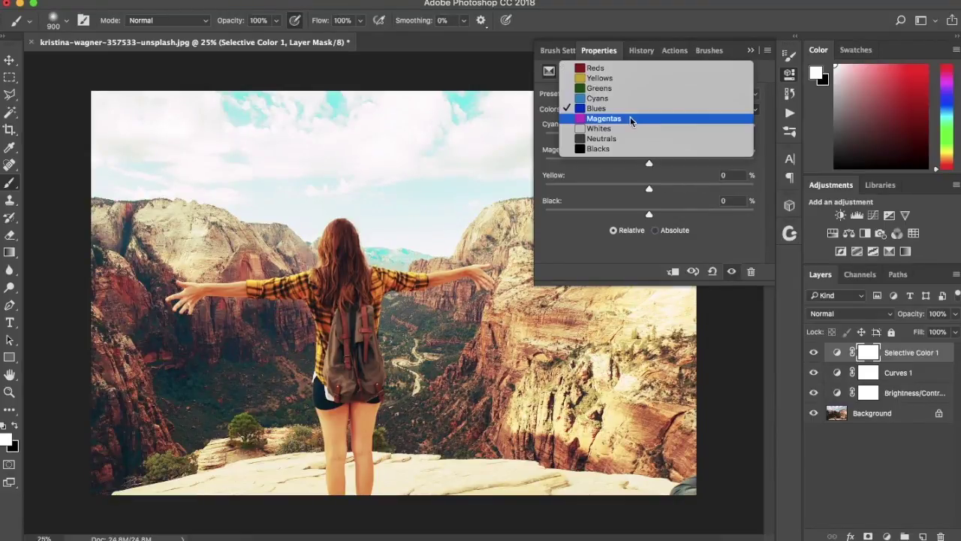
{"action": "left_click", "coordinate": [621, 77]}
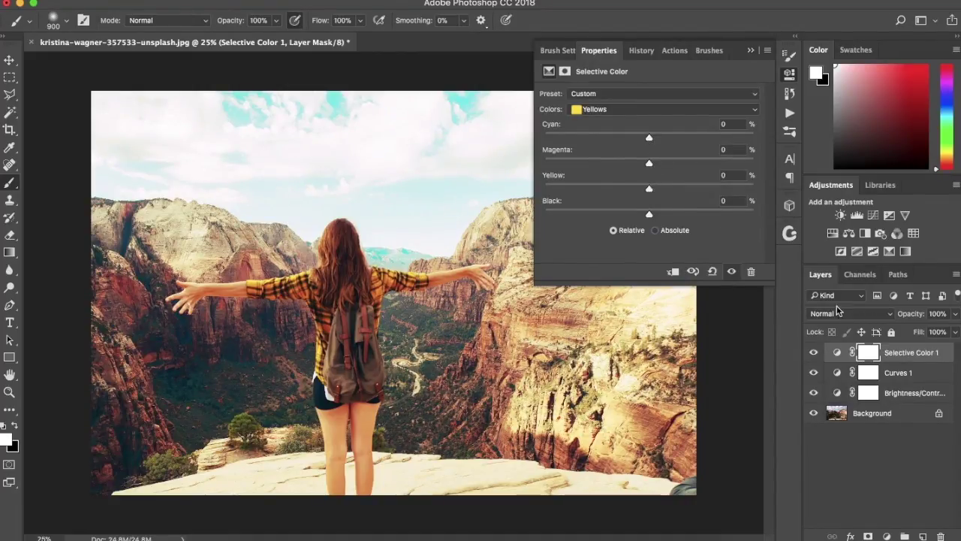
Try Channel Mixer and Color Balance adjustment layers, deleting each one.
{"action": "left_click", "coordinate": [898, 234]}
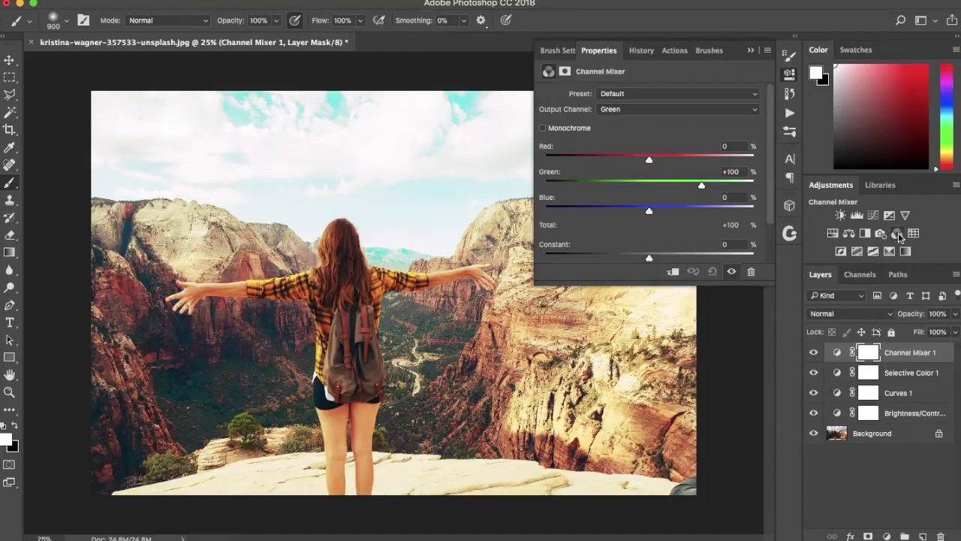
{"action": "left_click", "coordinate": [894, 355]}
{"action": "key", "text": "BackSpace"}
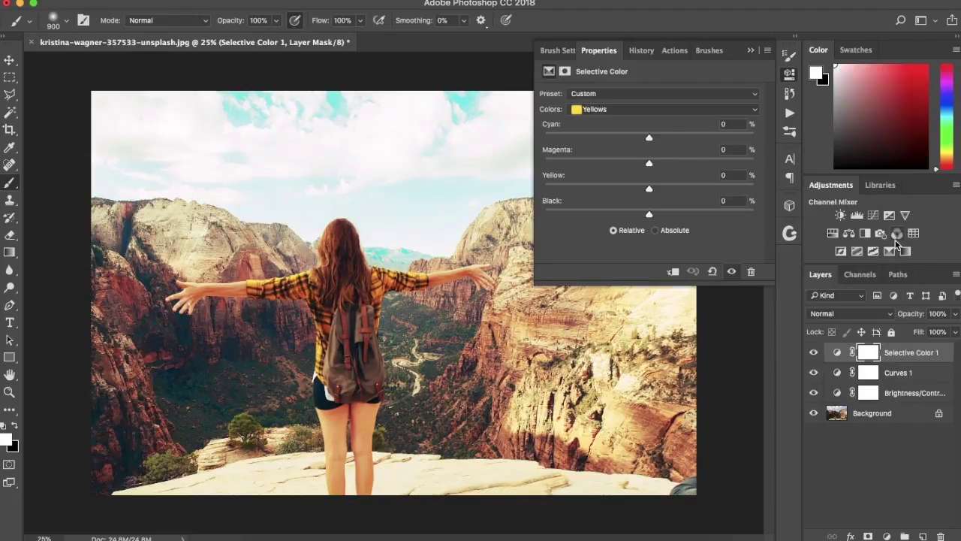
{"action": "left_click", "coordinate": [849, 234]}
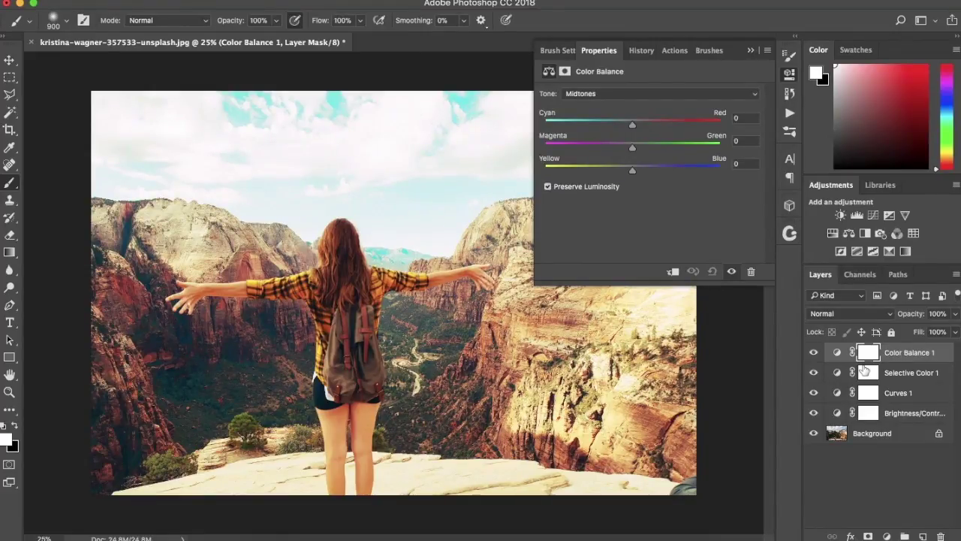
{"action": "key", "text": "Delete"}
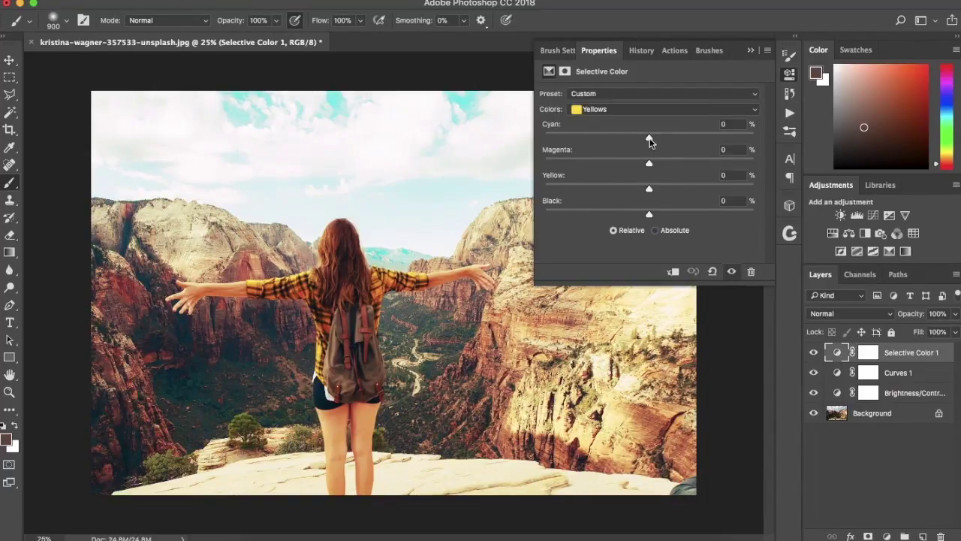
Set the Yellows range to −100 cyan and −85 magenta, with less yellow.
{"action": "left_click_drag", "start_coordinate": [650, 141], "coordinate": [544, 141]}
{"action": "left_click_drag", "start_coordinate": [656, 167], "coordinate": [560, 166]}
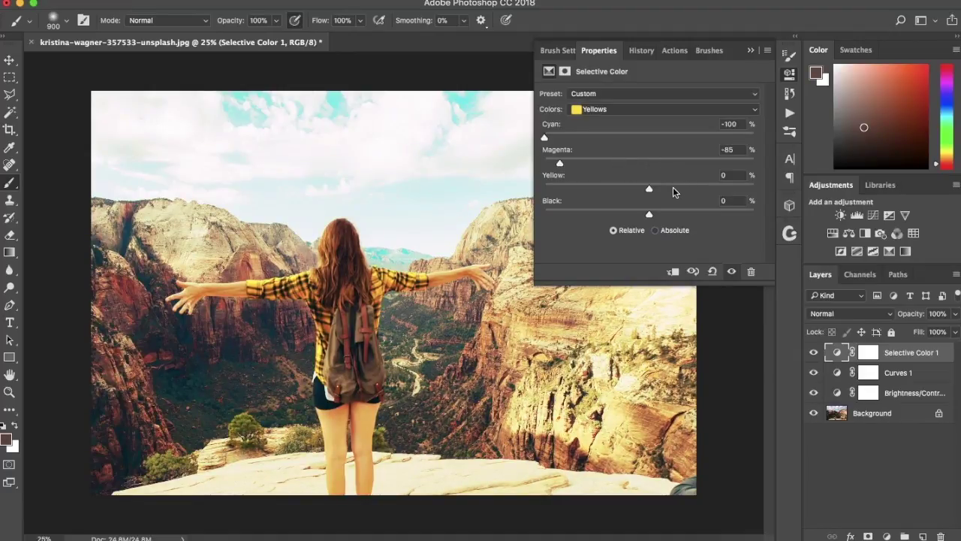
{"action": "left_click_drag", "start_coordinate": [651, 189], "coordinate": [584, 190]}
Set the Whites range to +100 cyan, +72 magenta, +100 yellow and +78 black.
{"action": "left_click", "coordinate": [622, 109]}
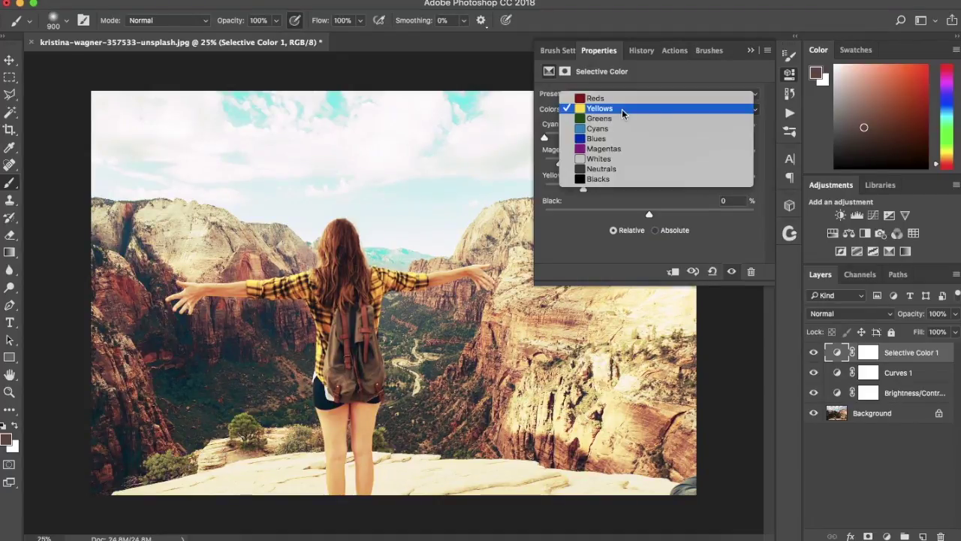
{"action": "left_click", "coordinate": [619, 159]}
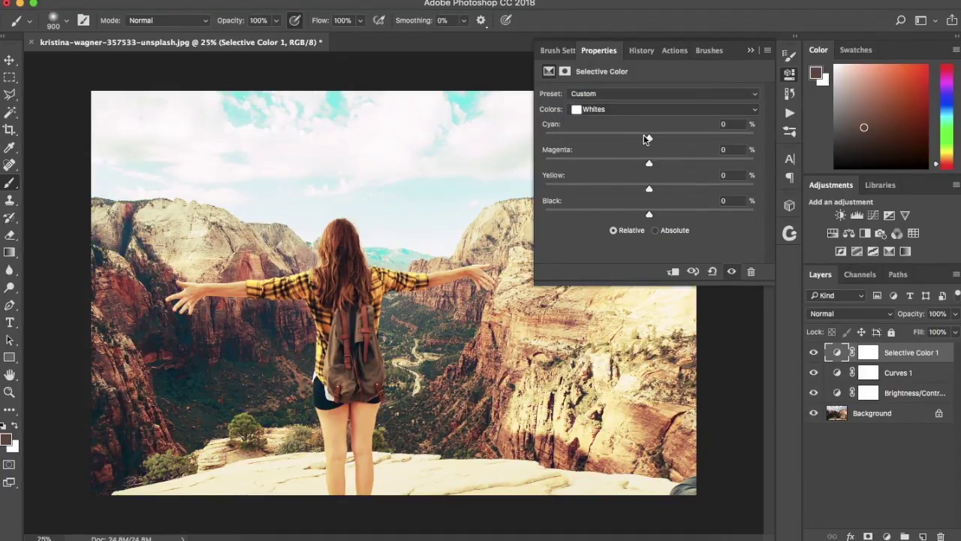
{"action": "left_click_drag", "start_coordinate": [649, 139], "coordinate": [762, 145]}
{"action": "left_click_drag", "start_coordinate": [704, 166], "coordinate": [727, 169]}
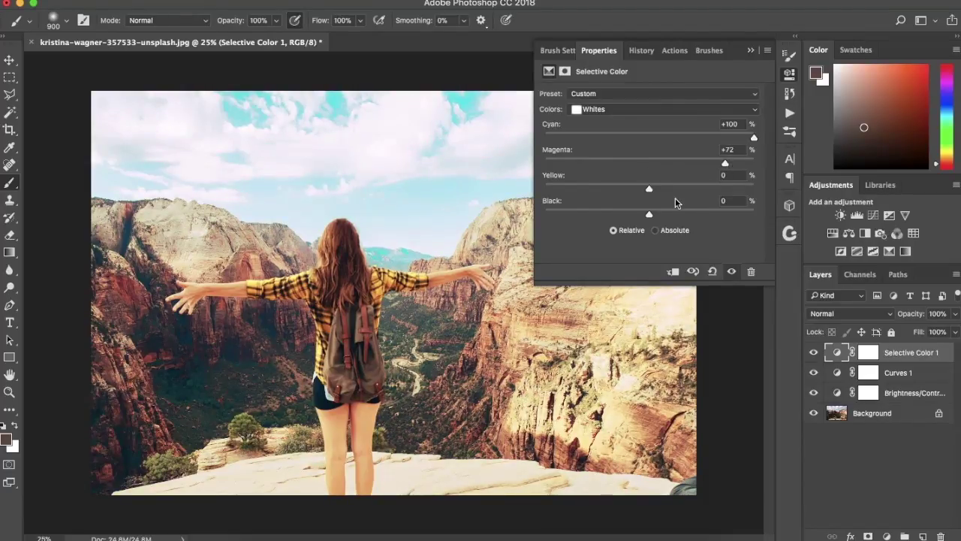
{"action": "left_click_drag", "start_coordinate": [649, 189], "coordinate": [647, 190]}
{"action": "left_click_drag", "start_coordinate": [753, 192], "coordinate": [755, 189]}
{"action": "left_click_drag", "start_coordinate": [650, 215], "coordinate": [730, 216]}
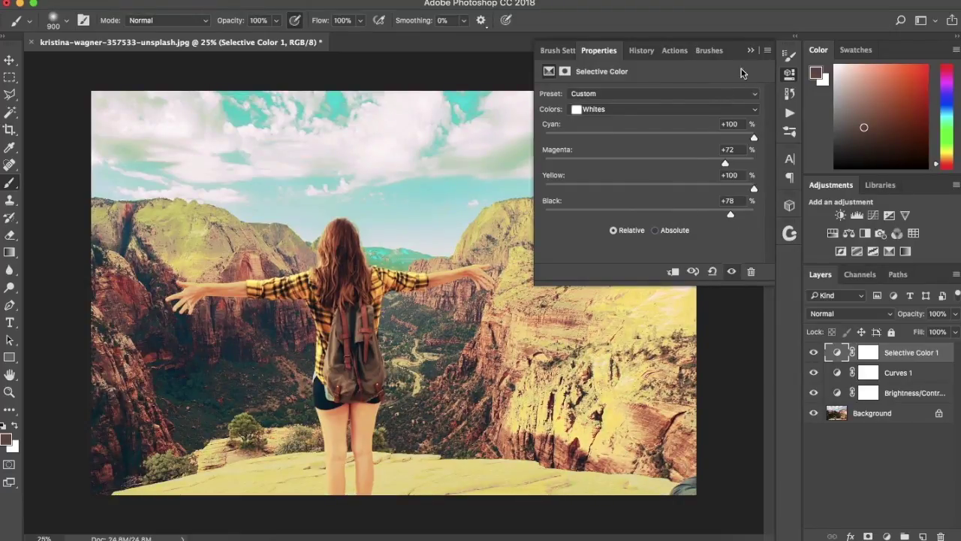
Toggle Selective Color 1 on and off to compare the photo before and after.
{"action": "left_click", "coordinate": [789, 73]}
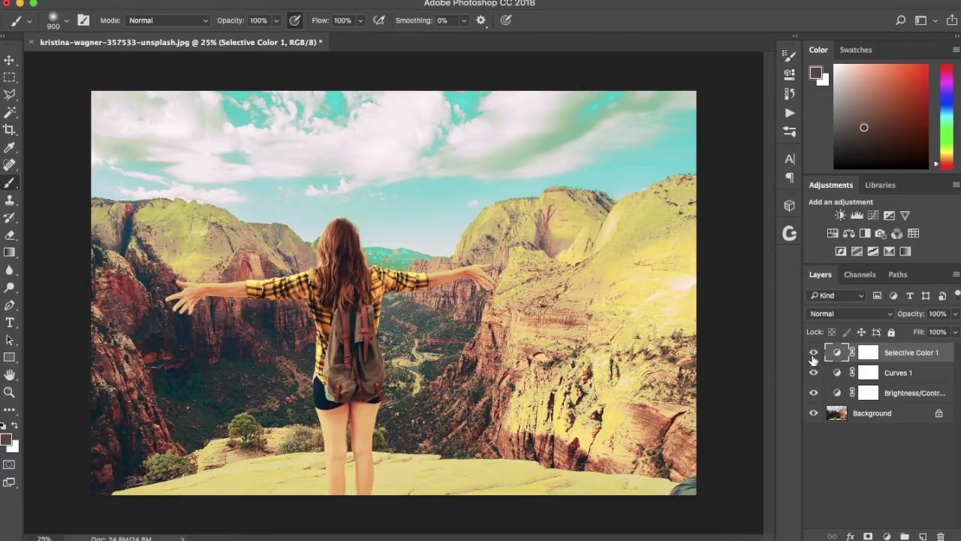
{"action": "left_click", "coordinate": [813, 352]}
{"action": "left_click", "coordinate": [814, 354]}
{"action": "left_click", "coordinate": [813, 359]}
{"action": "left_click", "coordinate": [813, 359]}
{"action": "left_click", "coordinate": [813, 359]}
{"action": "left_click", "coordinate": [814, 359]}
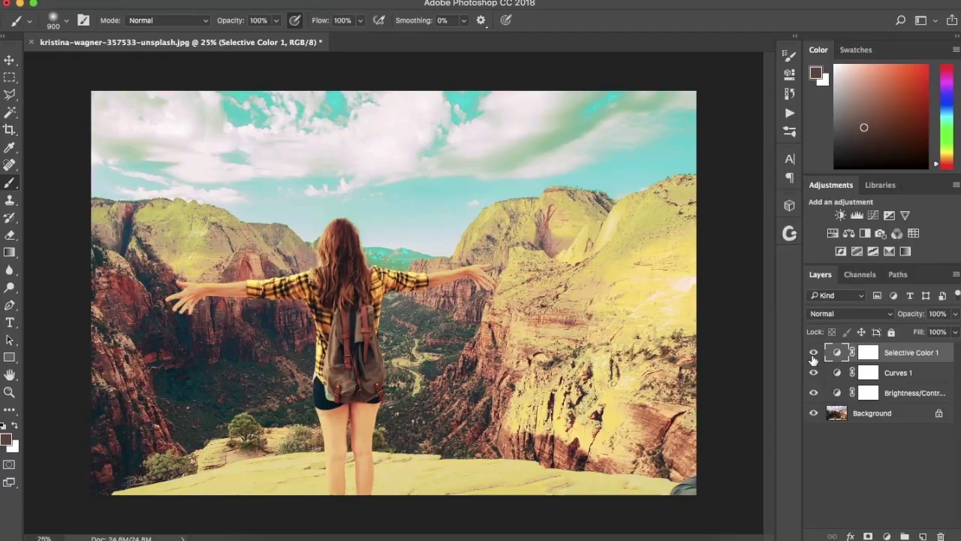
Add a Gradient Map layer using the Black, White gradient preset.
{"action": "left_click", "coordinate": [905, 252]}
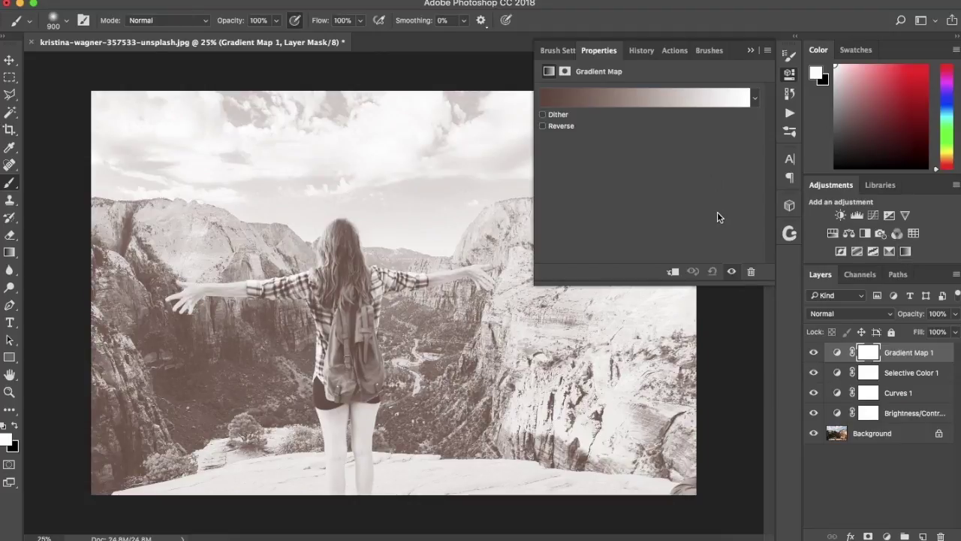
{"action": "left_click", "coordinate": [646, 96]}
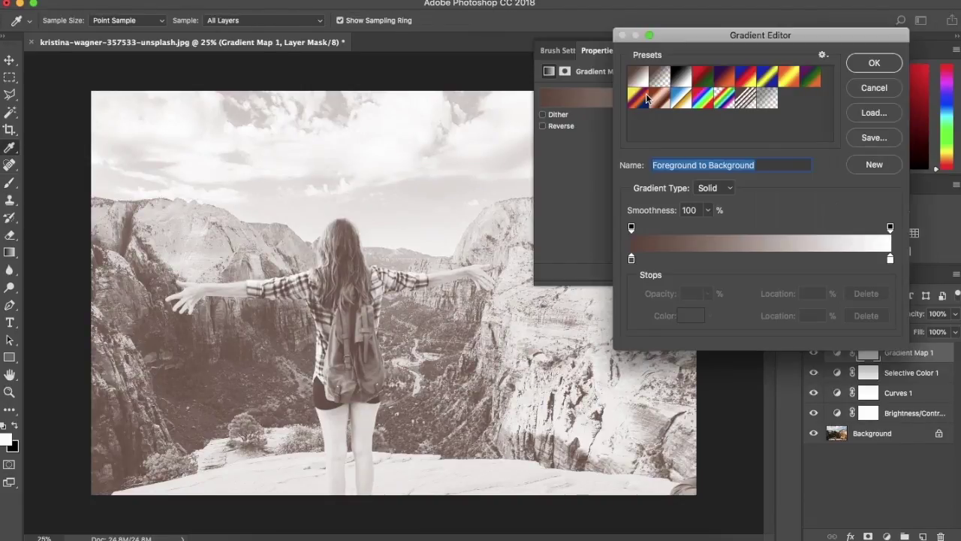
{"action": "left_click", "coordinate": [681, 77]}
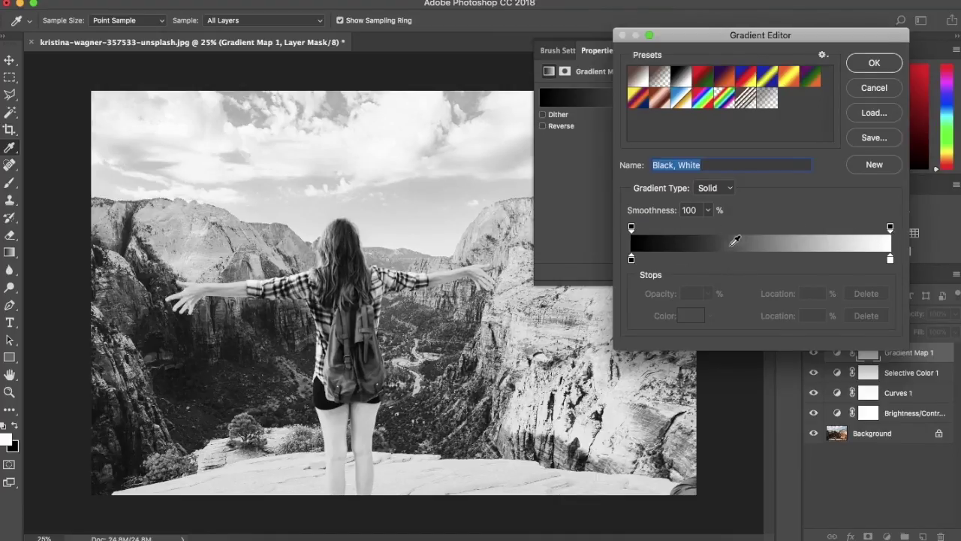
Experiment with the black stop's position, return it to the start, then preview Violet, Orange.
{"action": "left_click", "coordinate": [631, 261]}
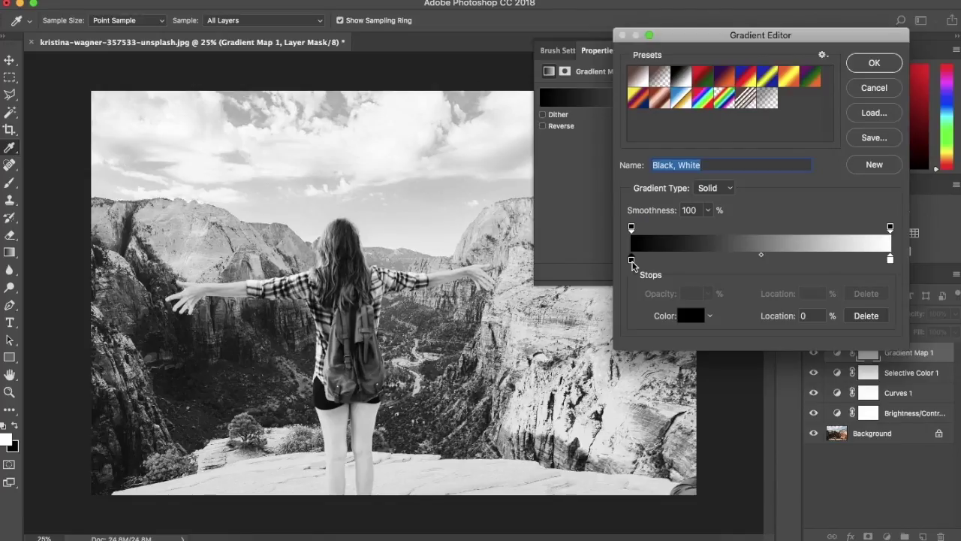
{"action": "left_click", "coordinate": [890, 259]}
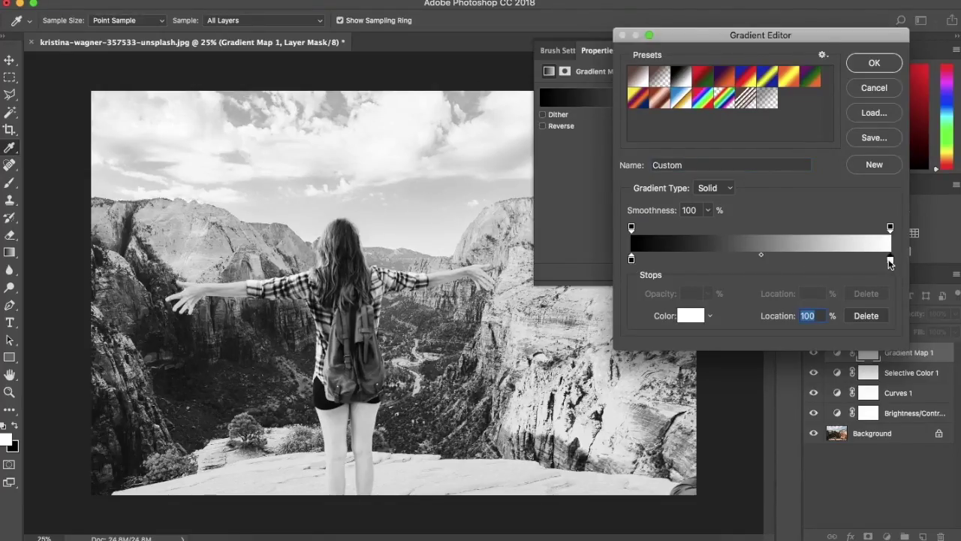
{"action": "mouse_move", "coordinate": [632, 260]}
{"action": "left_mouse_down"}
{"action": "mouse_move", "coordinate": [719, 263]}
{"action": "mouse_move", "coordinate": [629, 262]}
{"action": "left_mouse_up"}
{"action": "left_click_drag", "start_coordinate": [631, 261], "coordinate": [684, 264]}
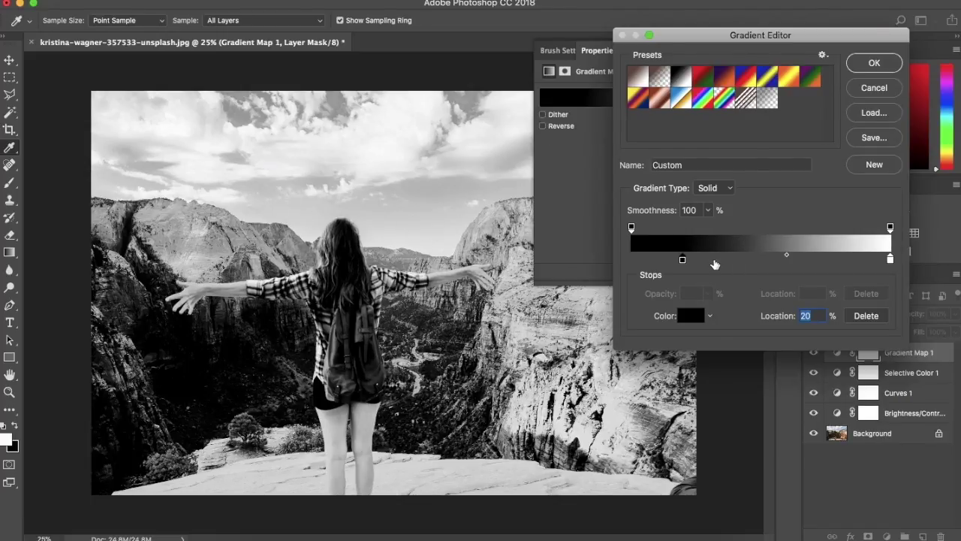
{"action": "left_click_drag", "start_coordinate": [690, 262], "coordinate": [762, 263]}
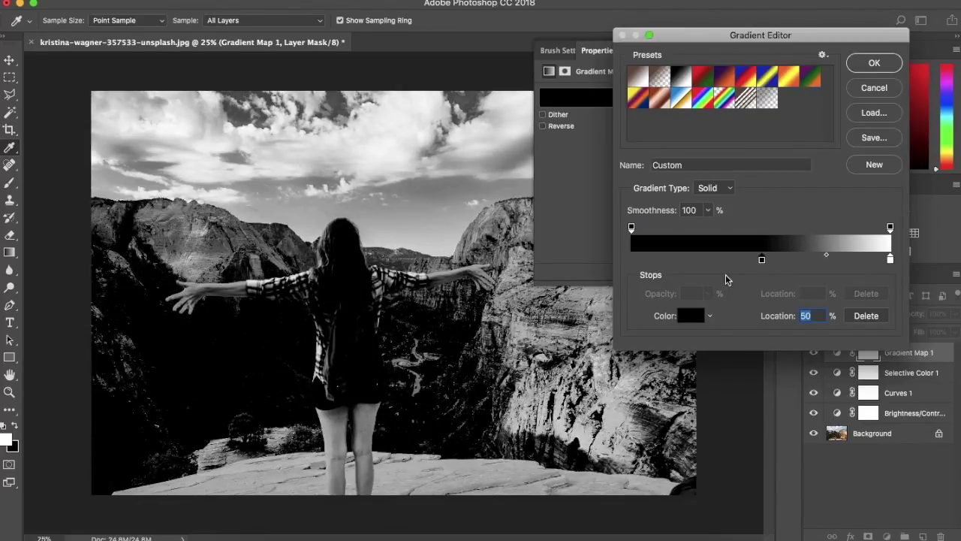
{"action": "left_click_drag", "start_coordinate": [762, 262], "coordinate": [631, 263]}
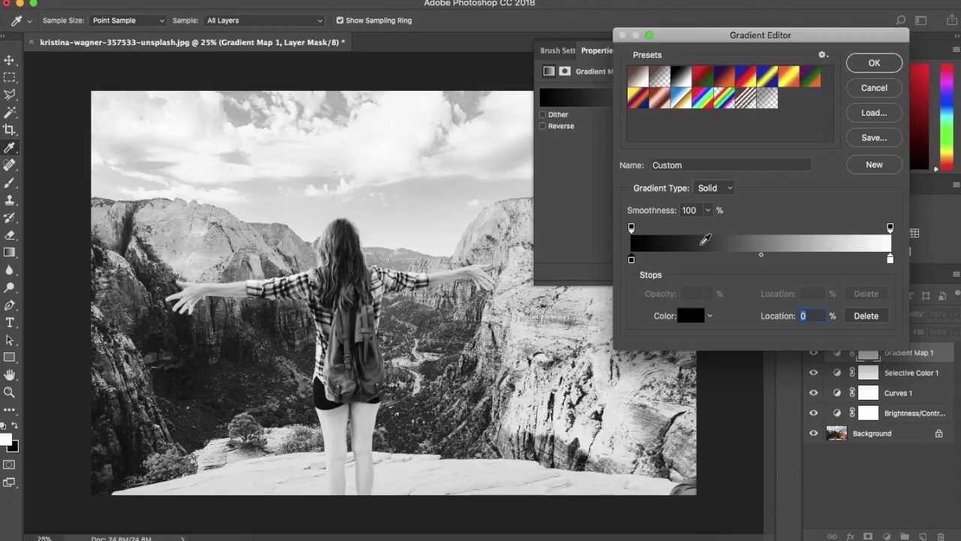
{"action": "left_click", "coordinate": [725, 83]}
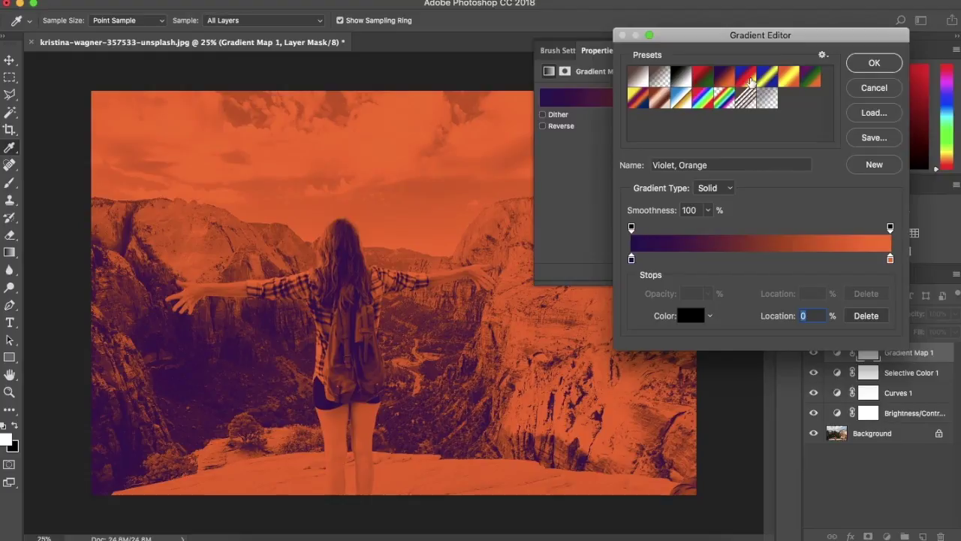
{"action": "left_click", "coordinate": [751, 82]}
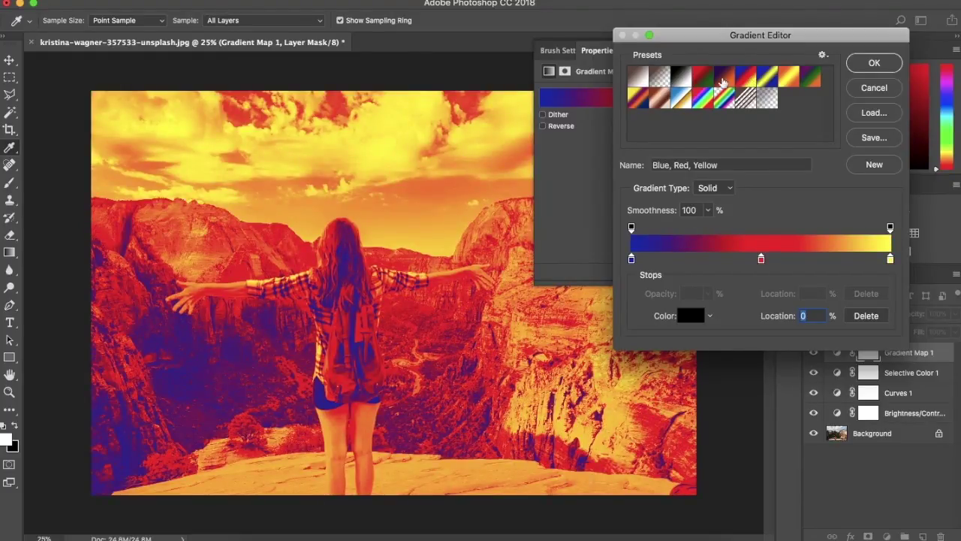
{"action": "left_click", "coordinate": [700, 80]}
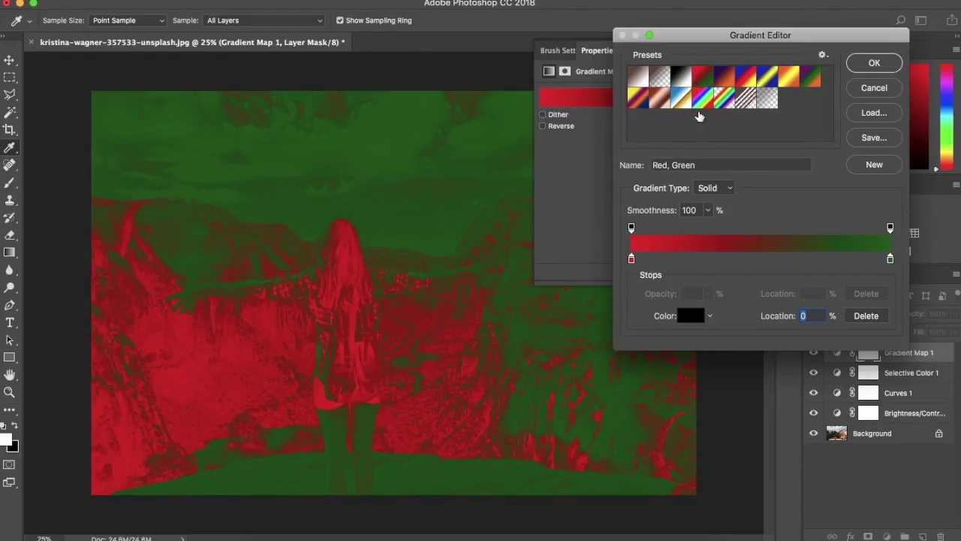
{"action": "left_click", "coordinate": [704, 99]}
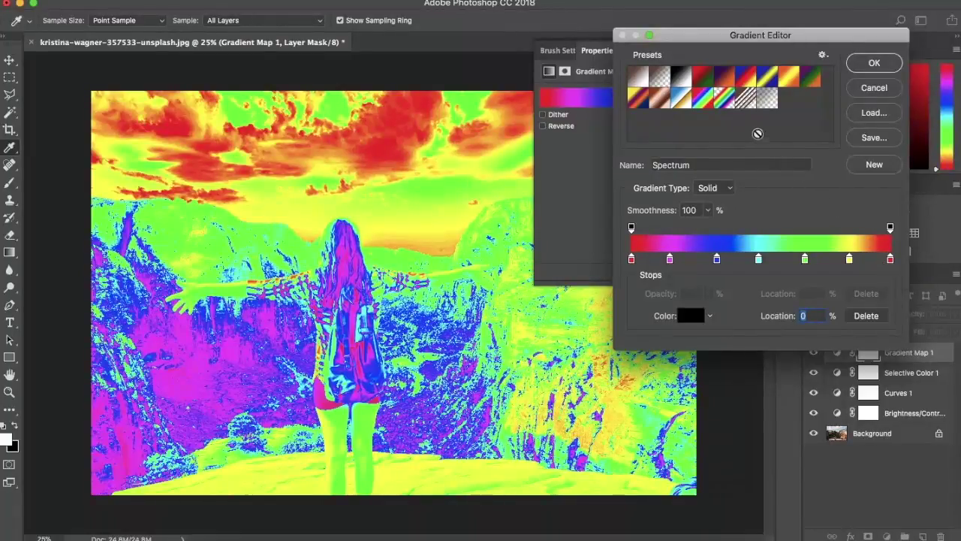
{"action": "left_click", "coordinate": [746, 97]}
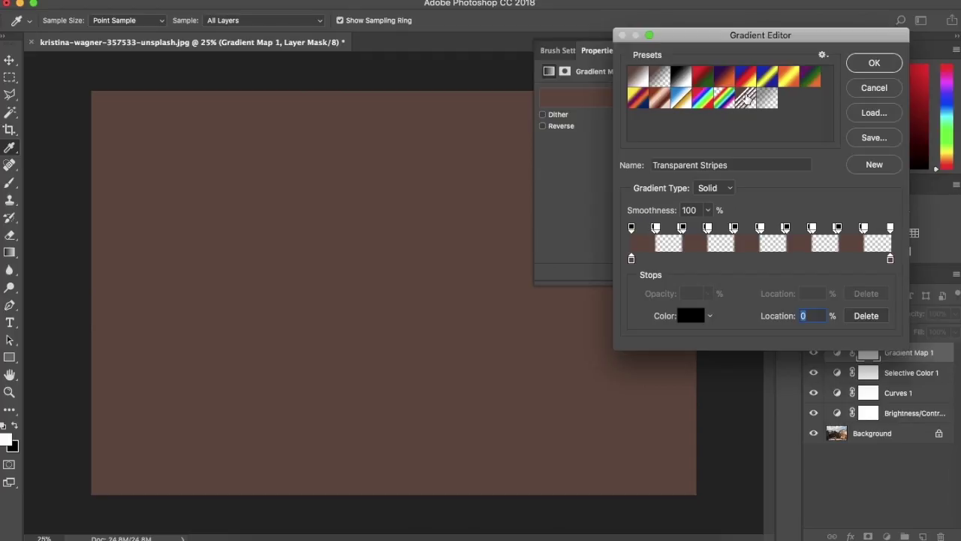
{"action": "left_click", "coordinate": [775, 85]}
{"action": "left_click", "coordinate": [756, 85]}
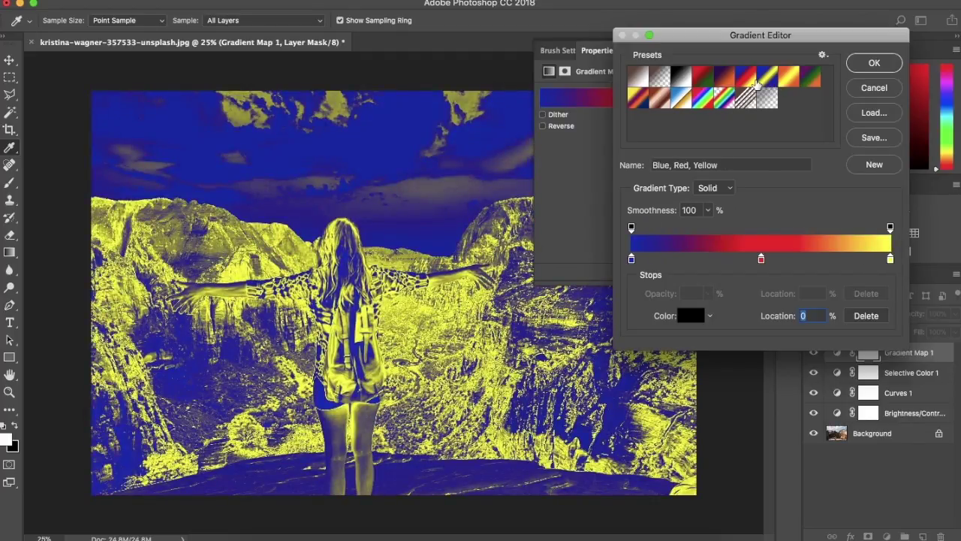
{"action": "left_click", "coordinate": [817, 84]}
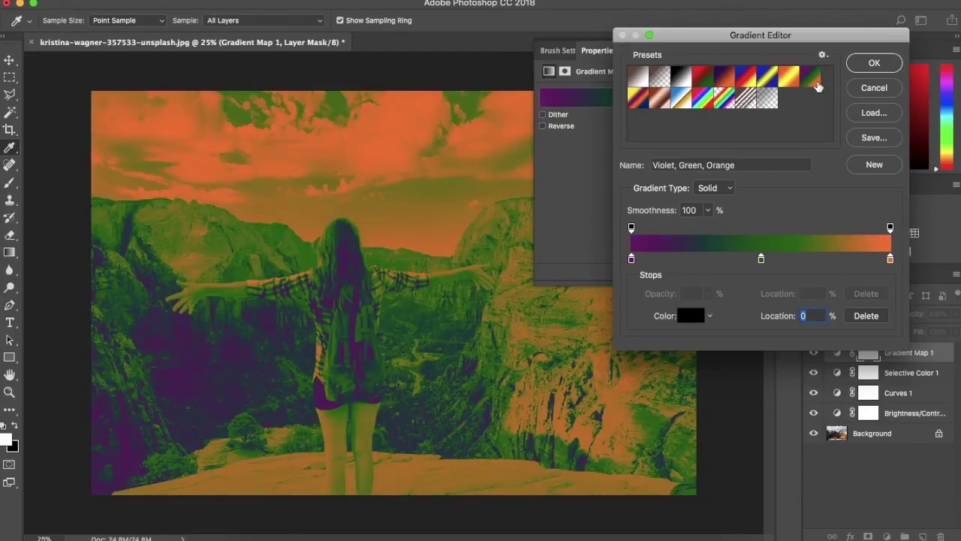
{"action": "left_click", "coordinate": [666, 100]}
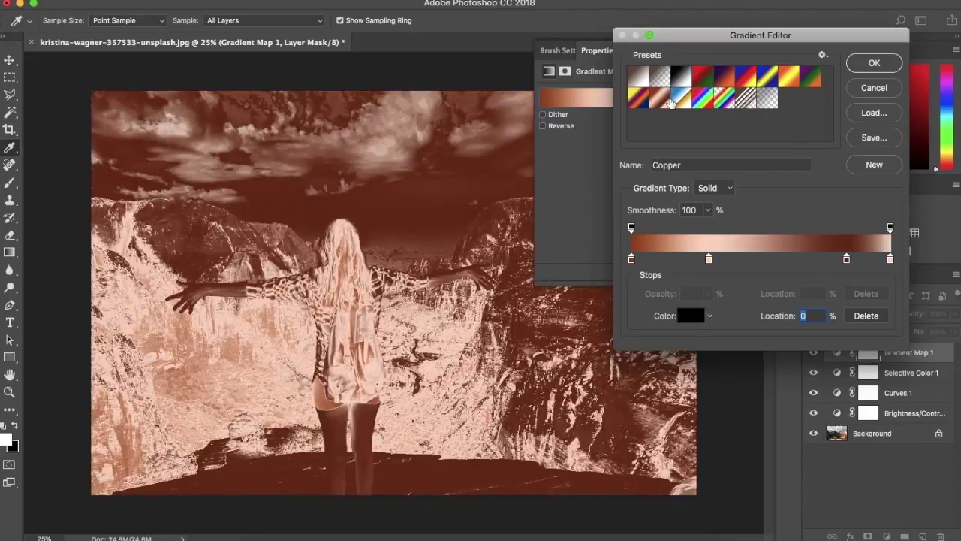
{"action": "left_click", "coordinate": [681, 103]}
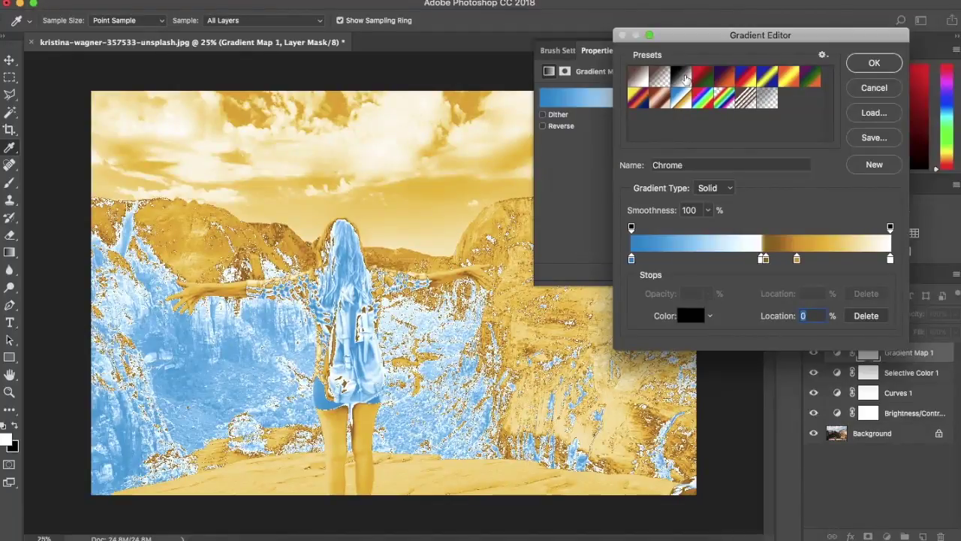
{"action": "left_click", "coordinate": [681, 76]}
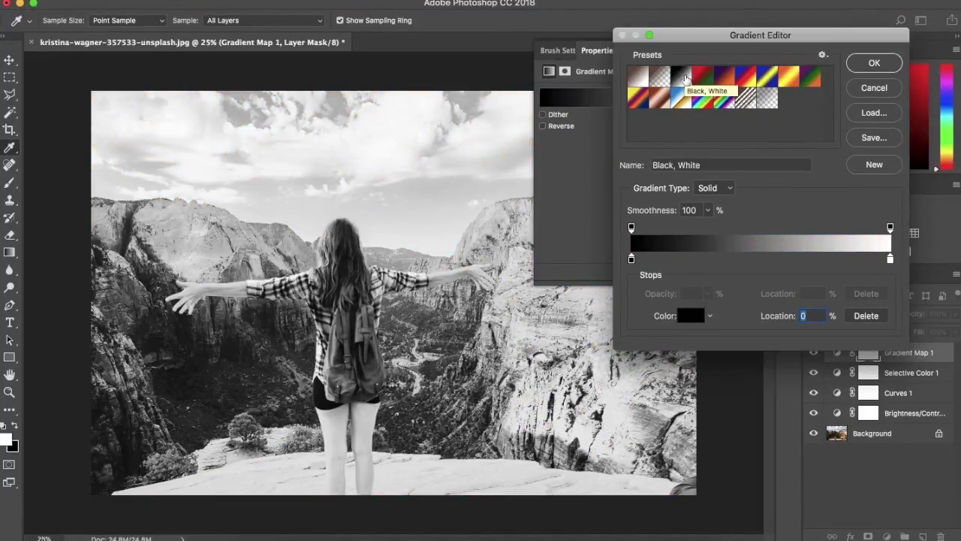
{"action": "left_click", "coordinate": [759, 259]}
Add a brown ac7b60 colour stop at 50% and accept the sepia gradient.
{"action": "left_click_drag", "start_coordinate": [759, 259], "coordinate": [762, 261]}
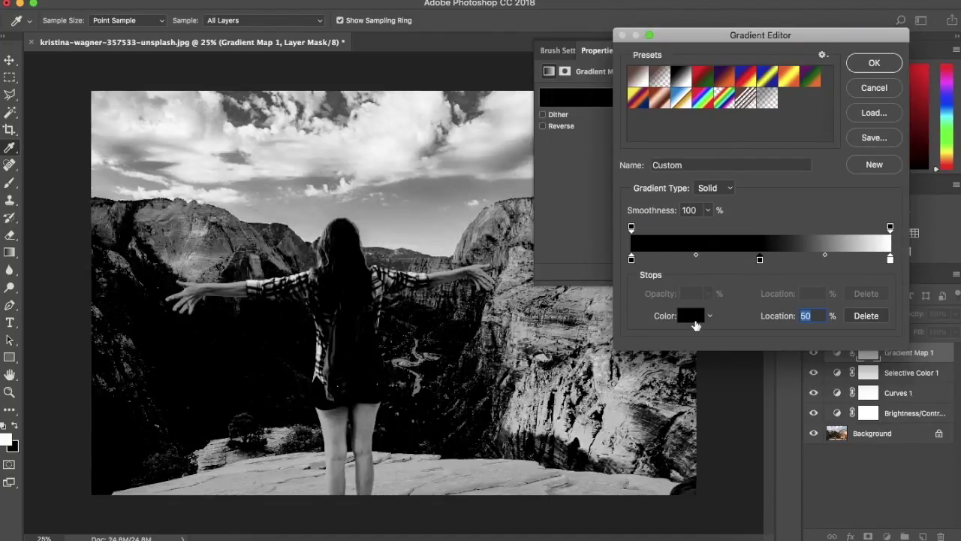
{"action": "left_click", "coordinate": [692, 316]}
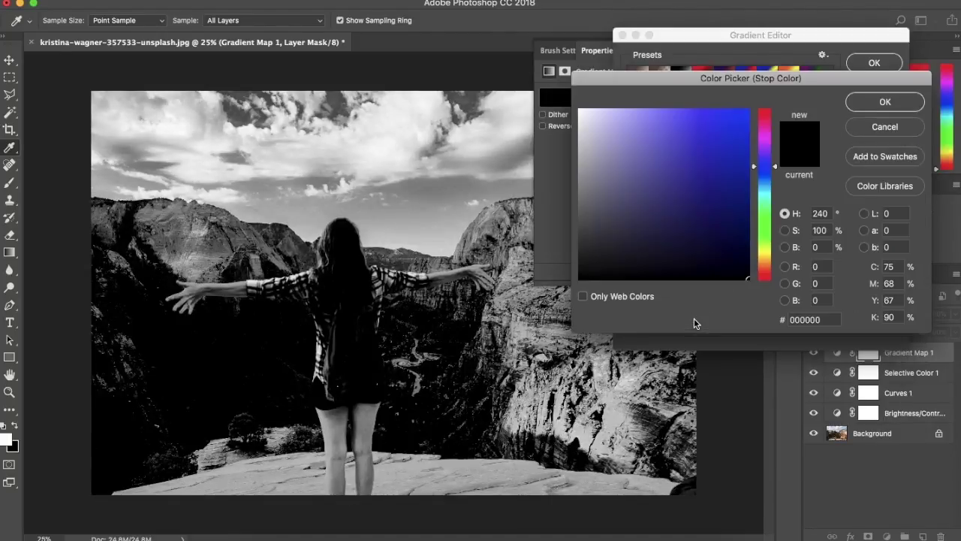
{"action": "left_click", "coordinate": [654, 164]}
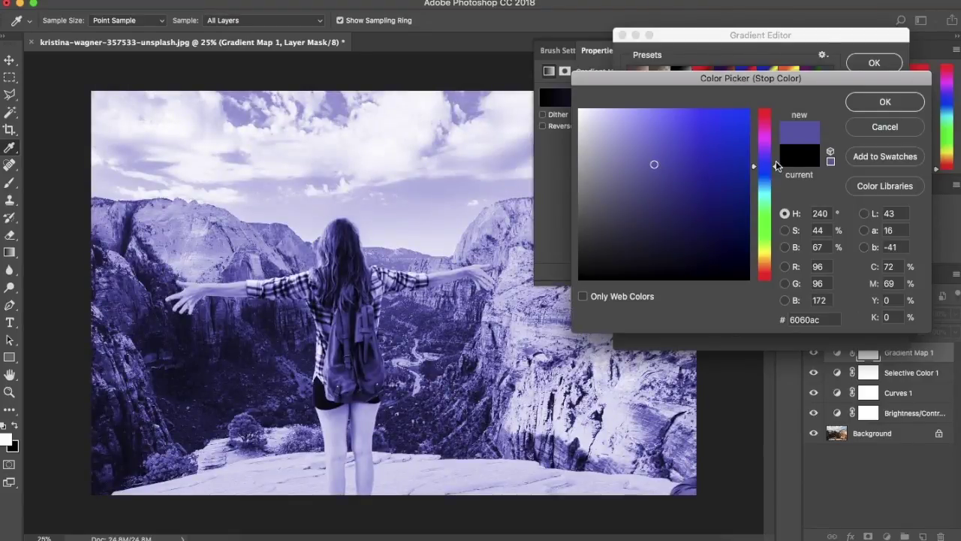
{"action": "left_click", "coordinate": [765, 267]}
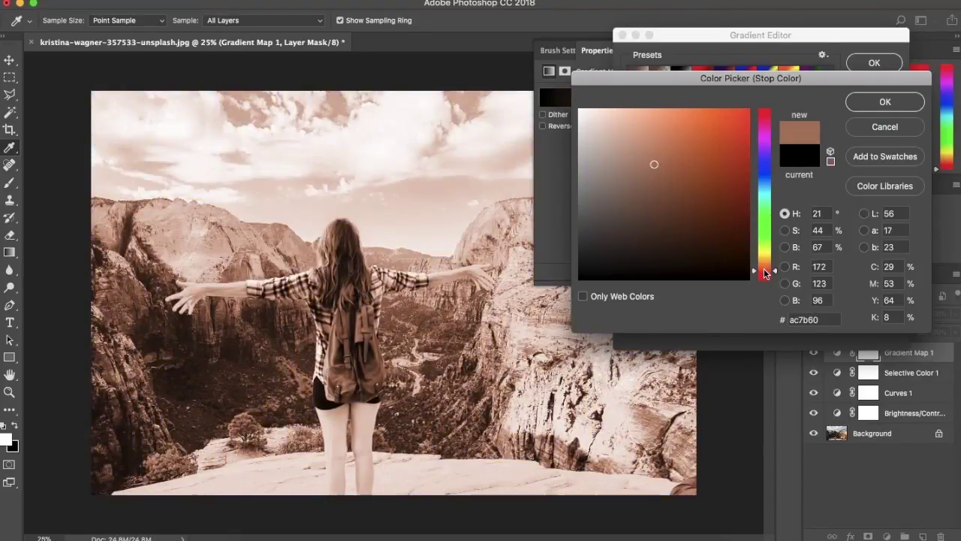
{"action": "left_click", "coordinate": [876, 107]}
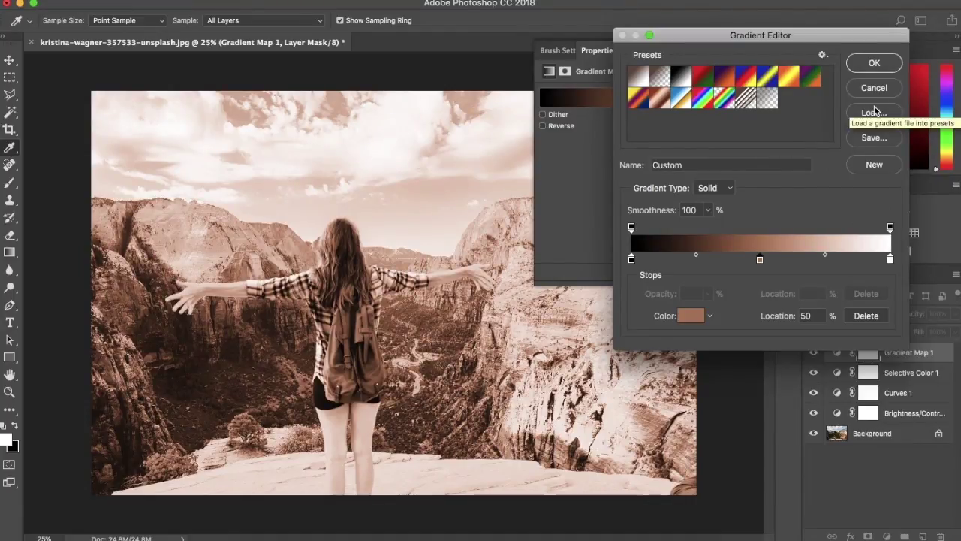
{"action": "left_click", "coordinate": [873, 64]}
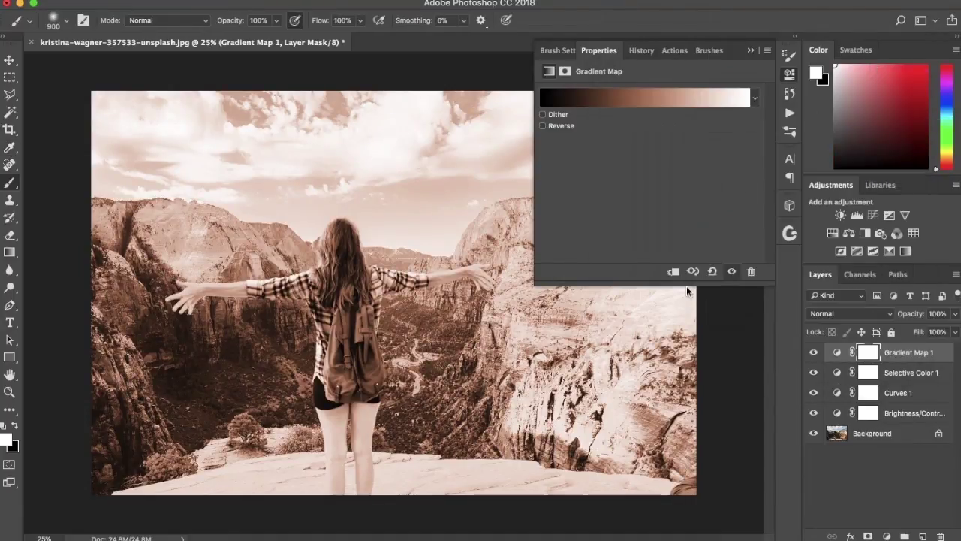
Set Gradient Map 1 to Soft Light and toggle its visibility to compare.
{"action": "left_click", "coordinate": [826, 314]}
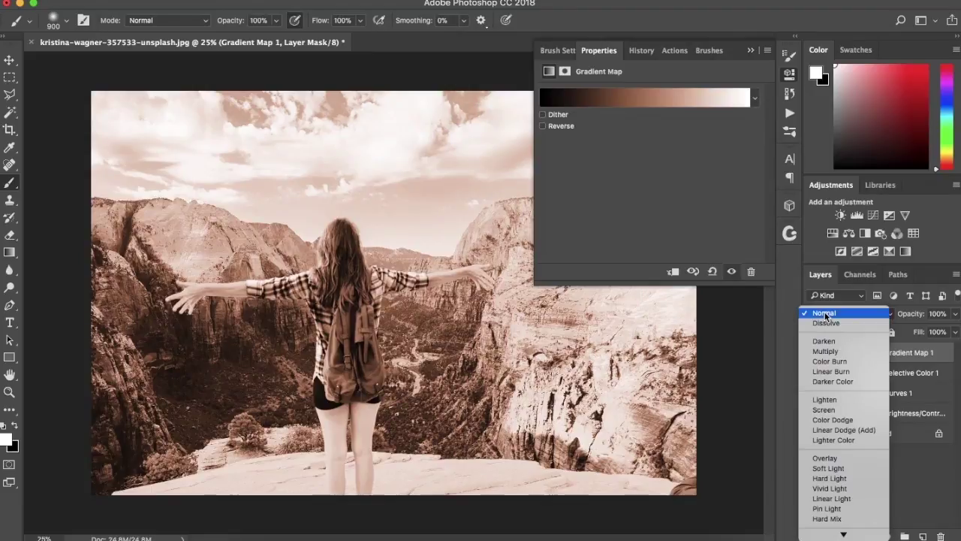
{"action": "left_click", "coordinate": [823, 471]}
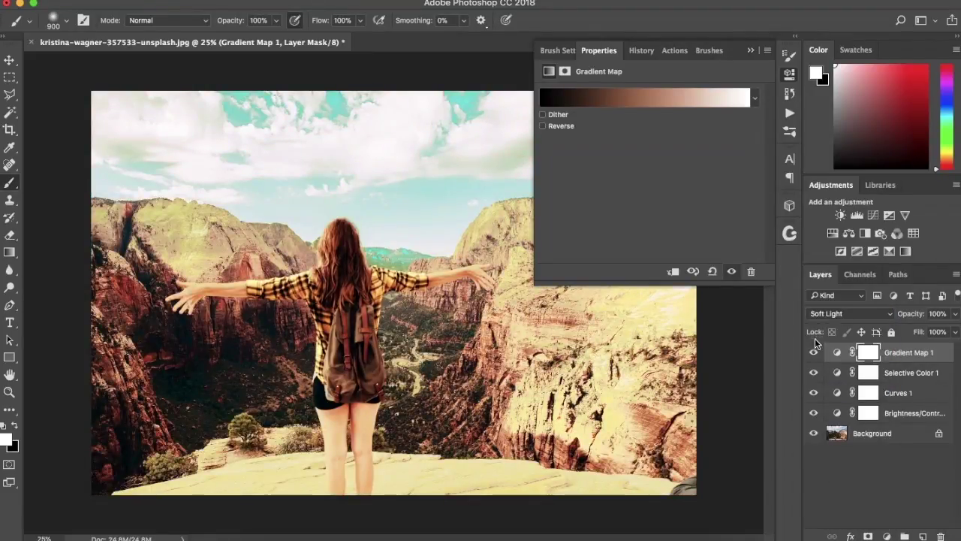
{"action": "left_click", "coordinate": [814, 353]}
{"action": "left_click", "coordinate": [814, 353]}
{"action": "left_click", "coordinate": [814, 353]}
{"action": "left_click", "coordinate": [814, 353]}
{"action": "left_click", "coordinate": [815, 353]}
{"action": "left_click", "coordinate": [814, 353]}
Compare Multiply and Screen, return to Soft Light, and select the gradient's middle stop.
{"action": "left_click", "coordinate": [825, 314]}
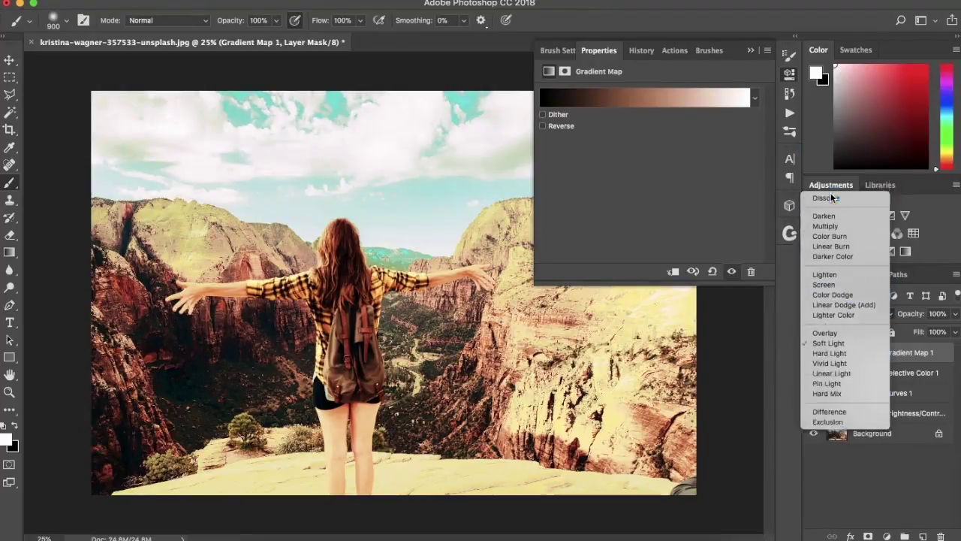
{"action": "left_click", "coordinate": [826, 226]}
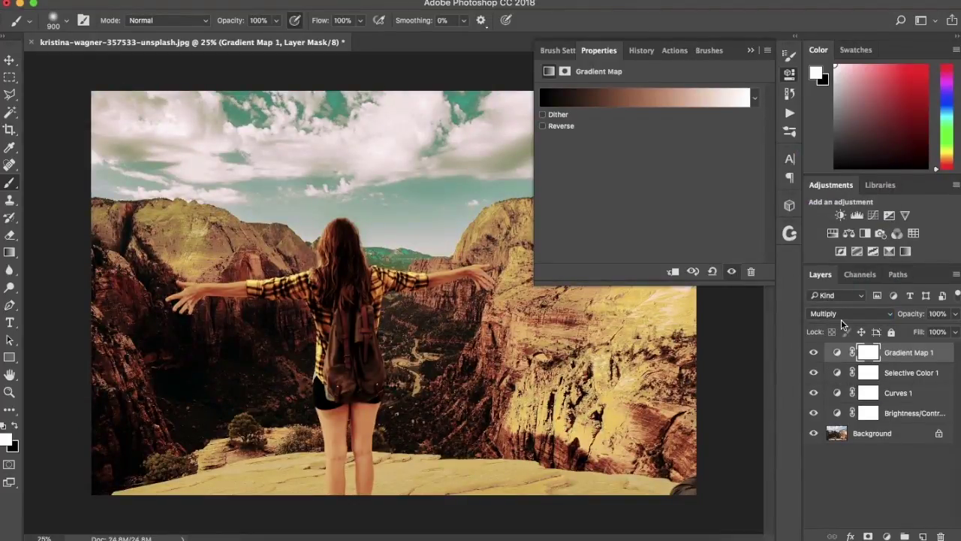
{"action": "left_click", "coordinate": [841, 318]}
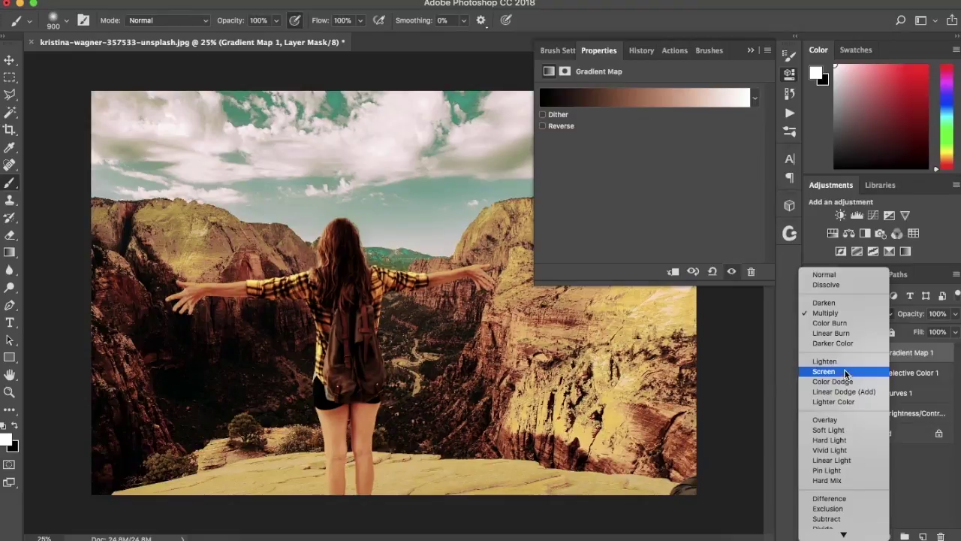
{"action": "left_click", "coordinate": [827, 355]}
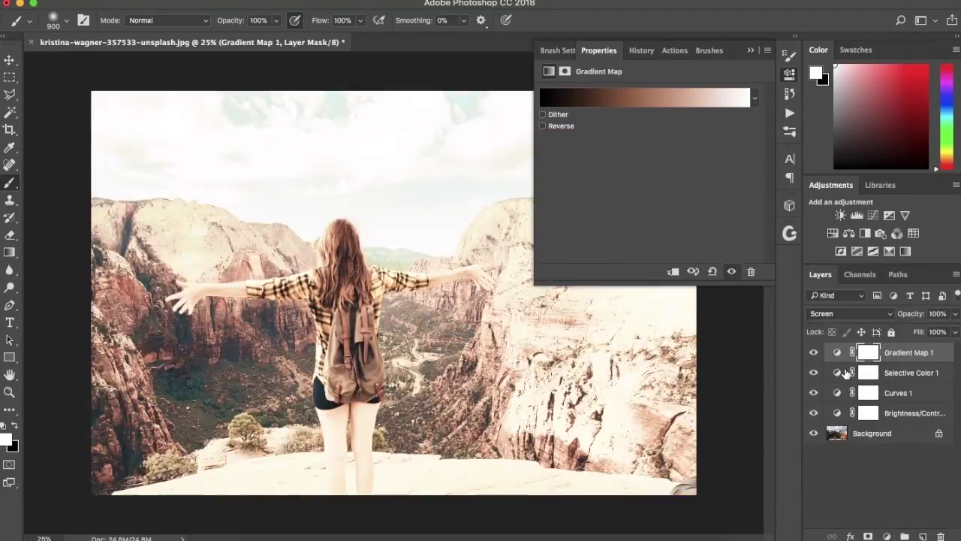
{"action": "left_click", "coordinate": [841, 318]}
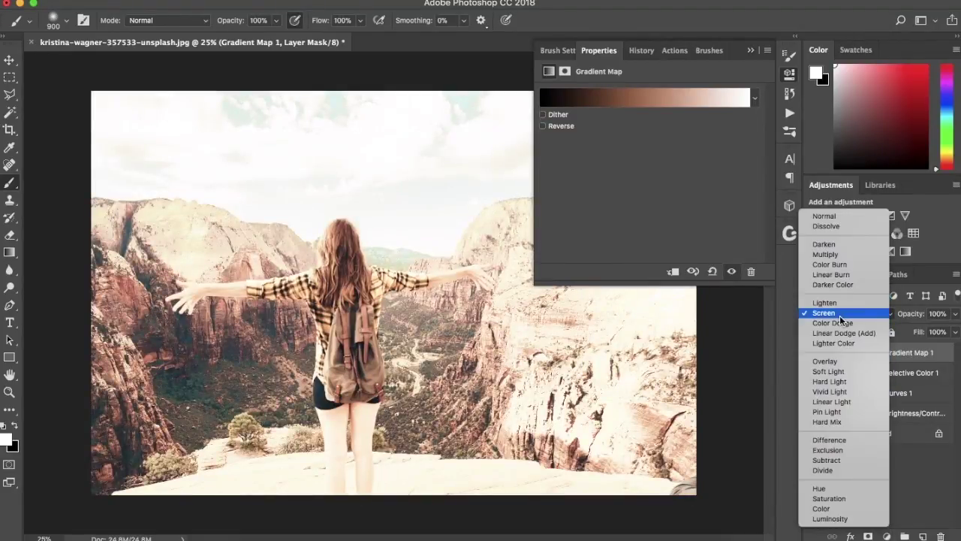
{"action": "left_click", "coordinate": [836, 371]}
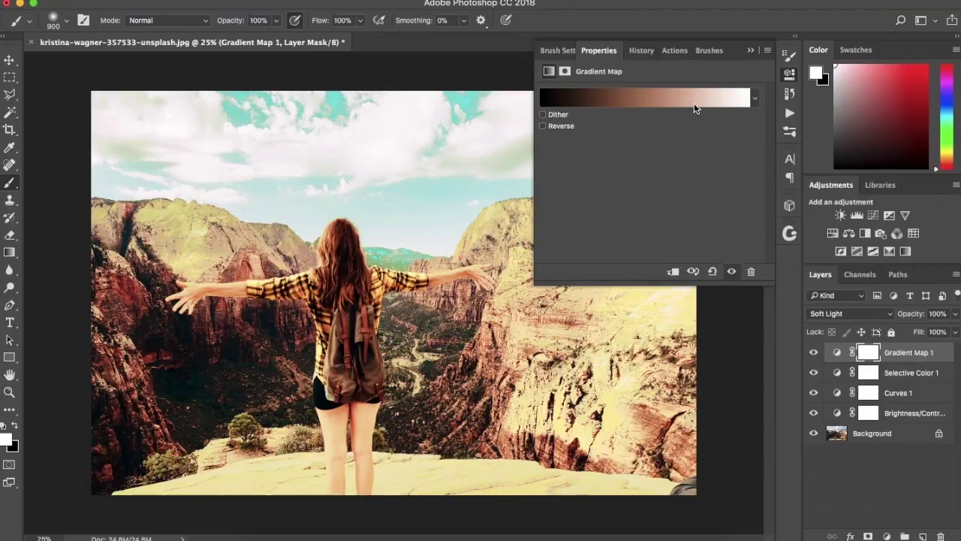
{"action": "left_click", "coordinate": [694, 103]}
{"action": "left_click", "coordinate": [759, 258]}
Slide the middle stop left, move the lighter brown stop to 73%, and recolour it pink.
{"action": "left_click_drag", "start_coordinate": [759, 259], "coordinate": [715, 260]}
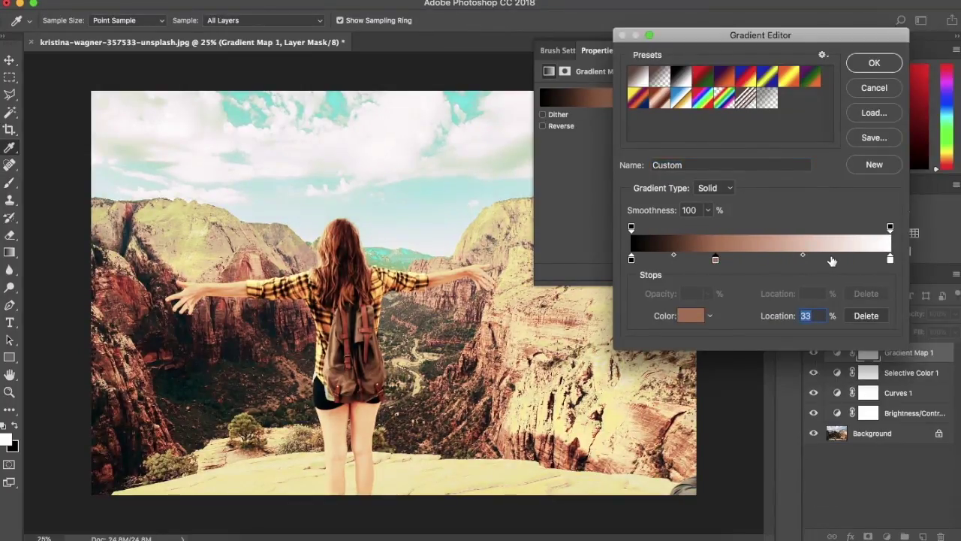
{"action": "left_click_drag", "start_coordinate": [832, 259], "coordinate": [821, 260]}
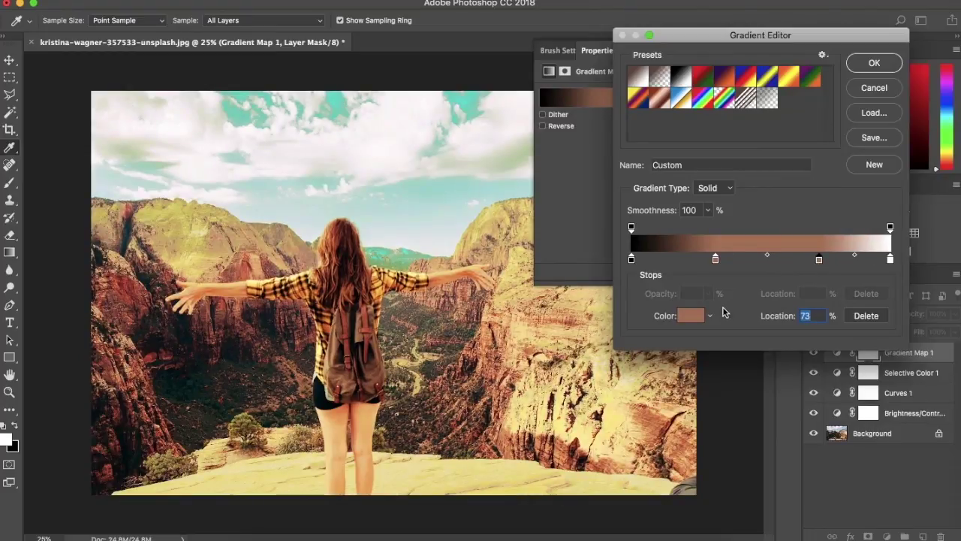
{"action": "left_click", "coordinate": [691, 316]}
{"action": "left_click_drag", "start_coordinate": [614, 127], "coordinate": [667, 107]}
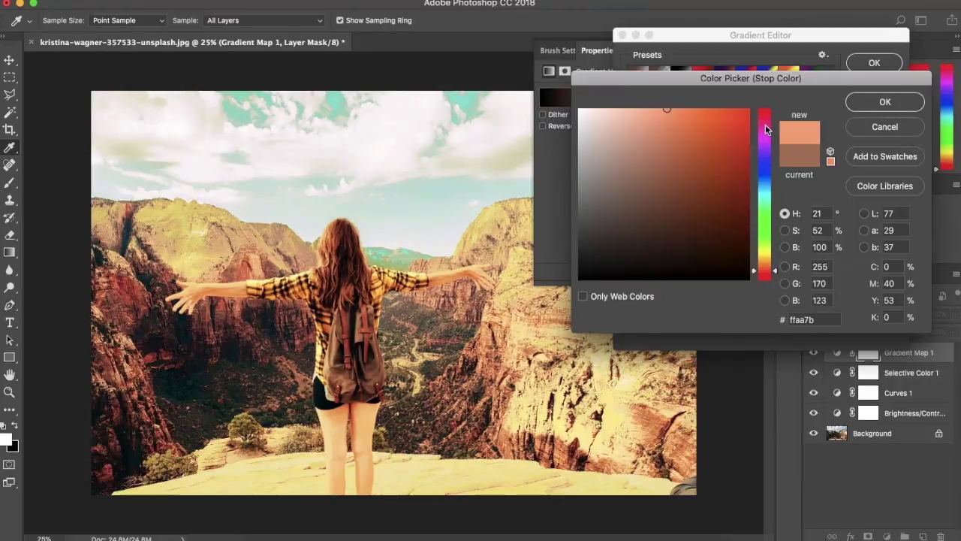
{"action": "left_click", "coordinate": [765, 126]}
{"action": "left_click", "coordinate": [863, 102]}
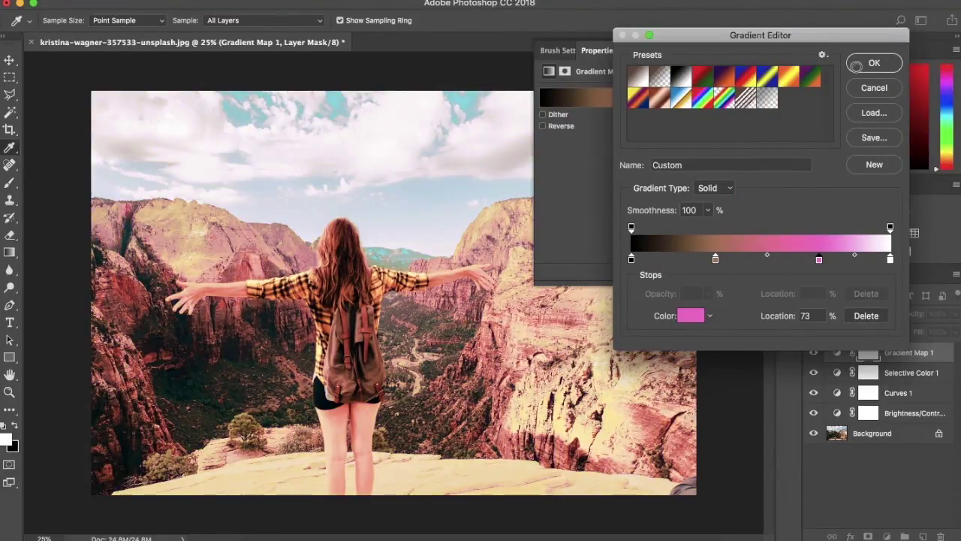
{"action": "left_click", "coordinate": [874, 63]}
Toggle the gradient map off and on twice to compare, then reopen its gradient for editing.
{"action": "left_click", "coordinate": [814, 353]}
{"action": "left_click", "coordinate": [815, 353]}
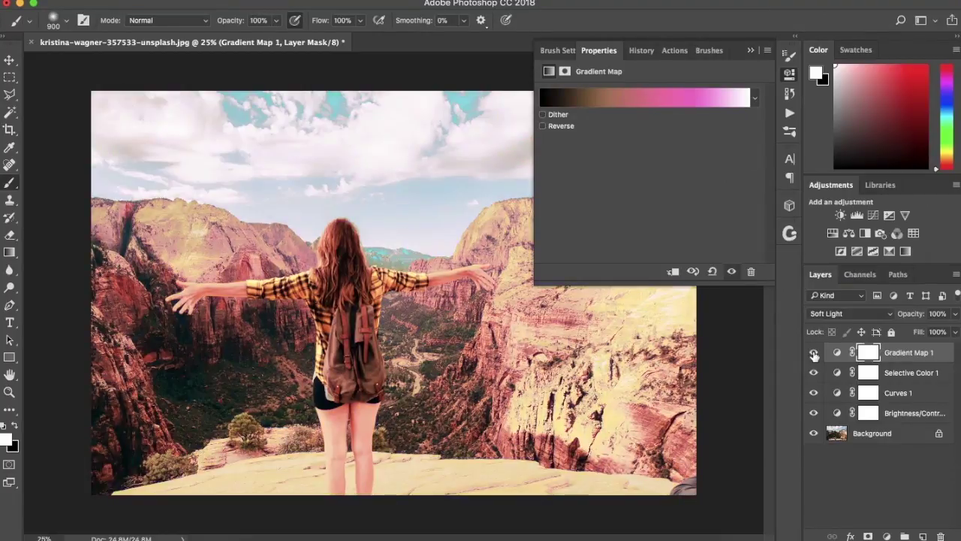
{"action": "left_click", "coordinate": [814, 353]}
{"action": "left_click", "coordinate": [815, 353]}
{"action": "left_click", "coordinate": [662, 102]}
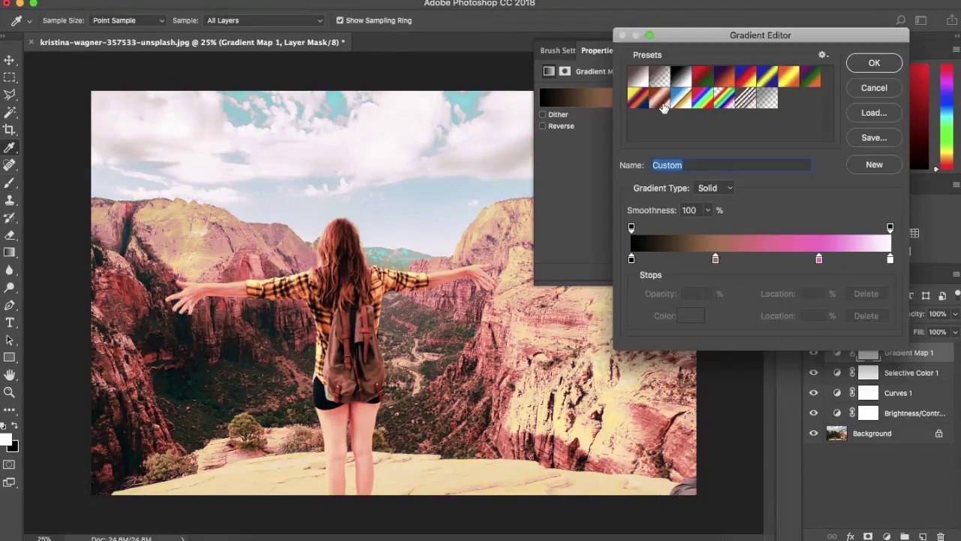
Nudge the pink colour stop to 75%, leaving its colour unchanged.
{"action": "left_click", "coordinate": [819, 260]}
{"action": "double_click", "coordinate": [820, 260]}
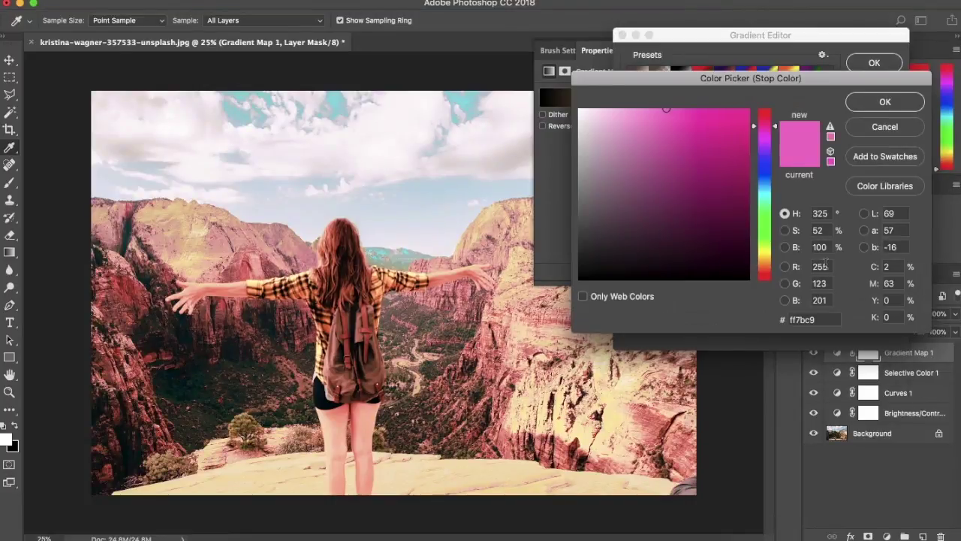
{"action": "left_click", "coordinate": [878, 130]}
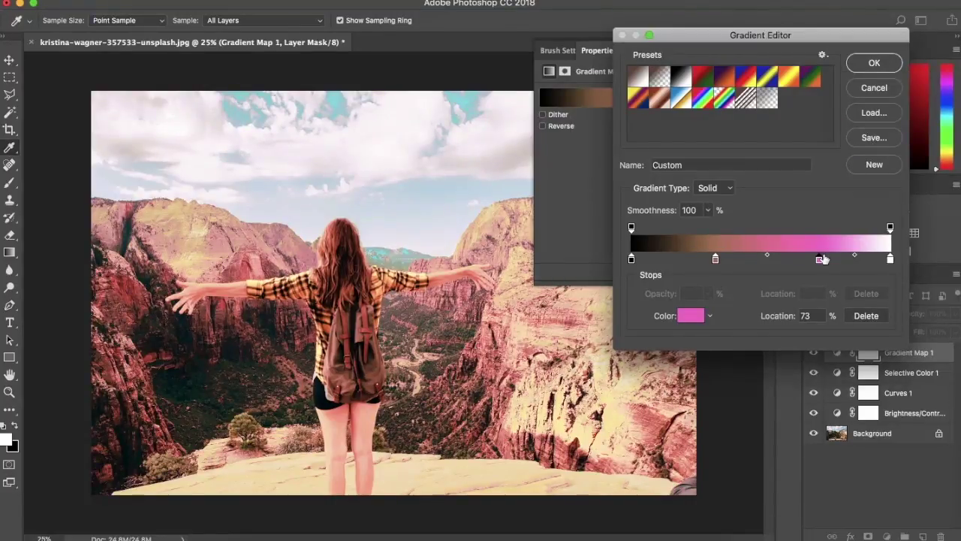
{"action": "left_click_drag", "start_coordinate": [823, 261], "coordinate": [826, 262]}
Try a Noise gradient type and the Spectrum preset, then return to Noise.
{"action": "left_click", "coordinate": [727, 195]}
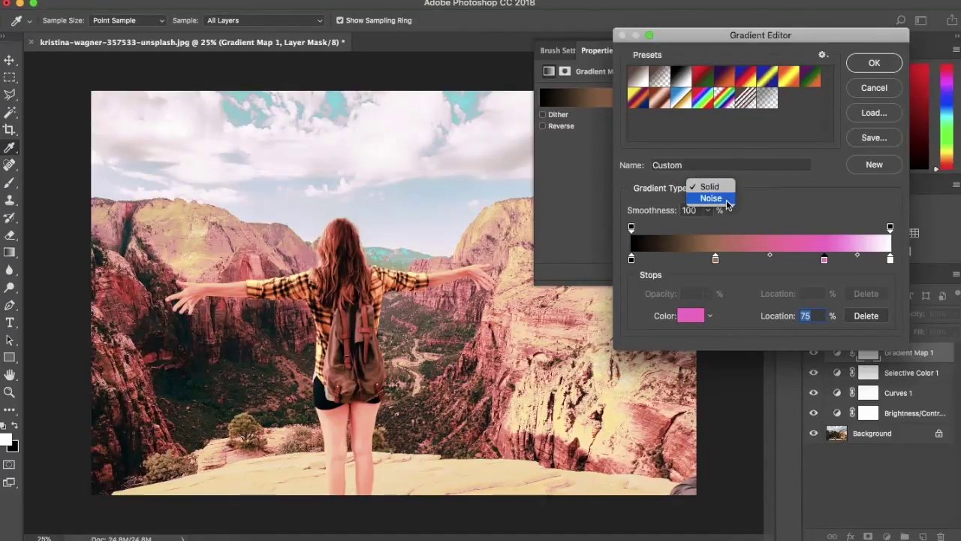
{"action": "left_click", "coordinate": [726, 199]}
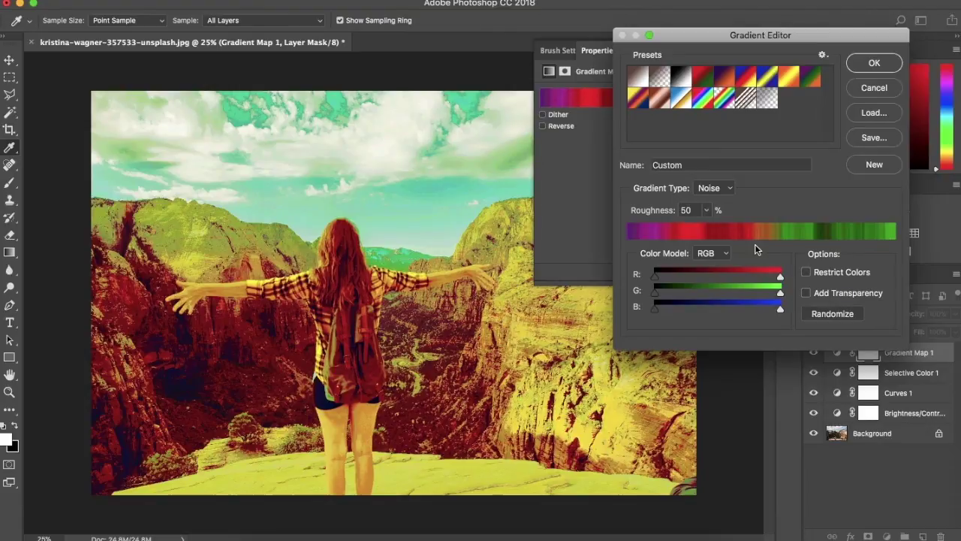
{"action": "left_click", "coordinate": [708, 98]}
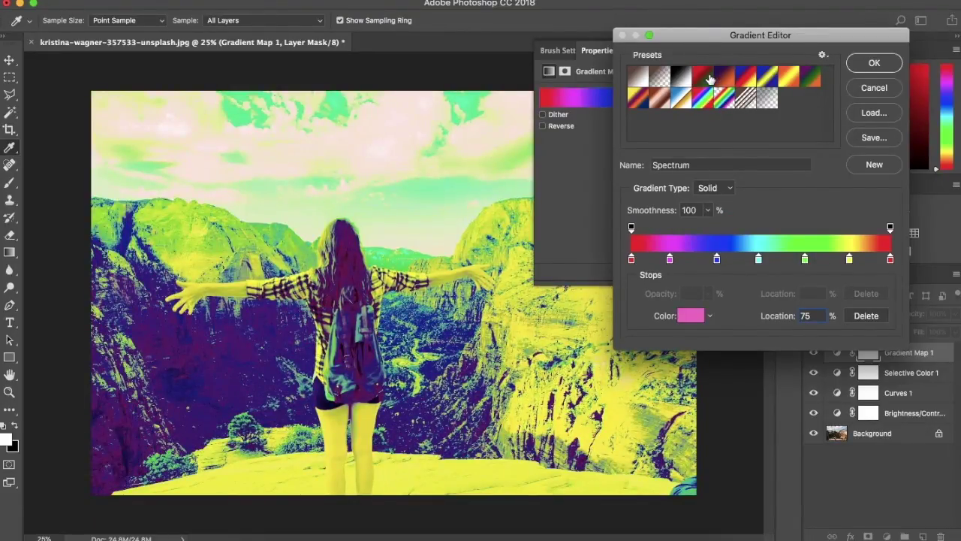
{"action": "left_click", "coordinate": [707, 188]}
{"action": "left_click", "coordinate": [711, 198]}
Narrow the RGB noise's red and green ranges, then switch to the Black, White preset.
{"action": "left_click", "coordinate": [728, 256]}
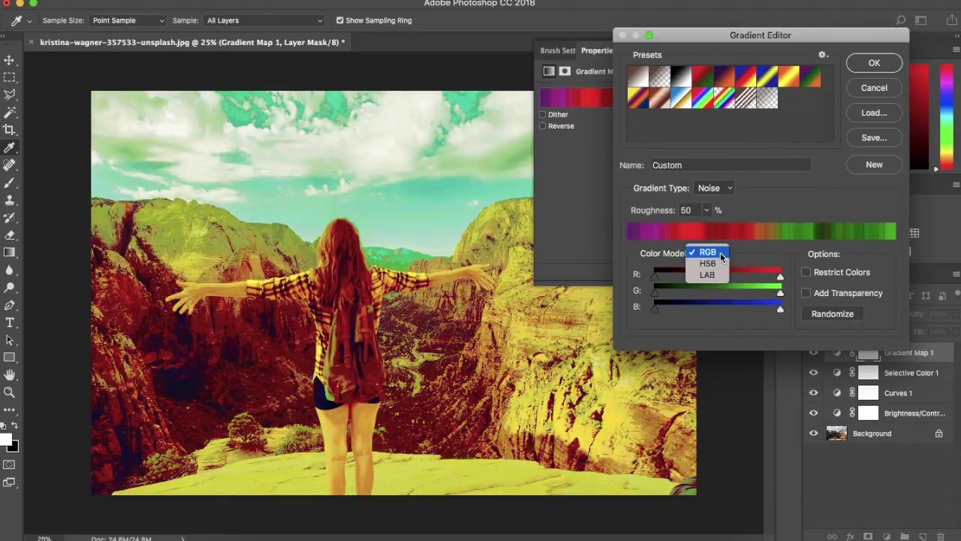
{"action": "left_click", "coordinate": [720, 254]}
{"action": "left_click_drag", "start_coordinate": [781, 278], "coordinate": [690, 280]}
{"action": "left_click_drag", "start_coordinate": [780, 292], "coordinate": [801, 293]}
{"action": "left_click_drag", "start_coordinate": [656, 294], "coordinate": [727, 293]}
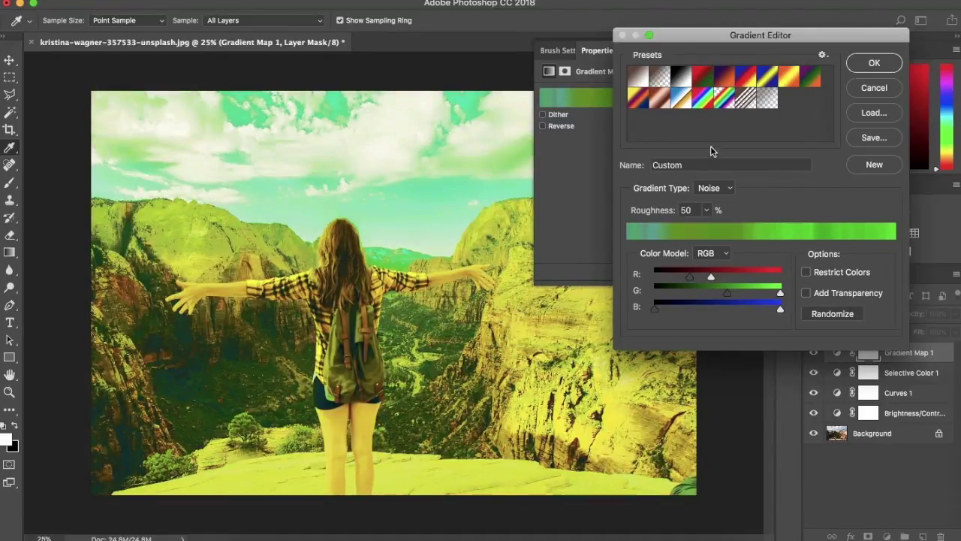
{"action": "left_click", "coordinate": [681, 83]}
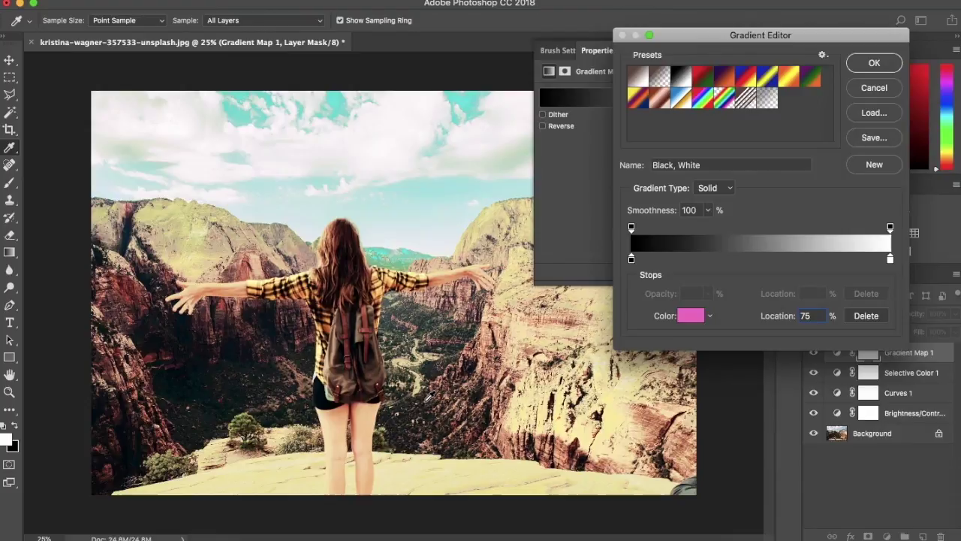
Test the black and white stops at 14% and 86%, return them to 0% and 100%, and apply.
{"action": "left_click_drag", "start_coordinate": [631, 258], "coordinate": [673, 260]}
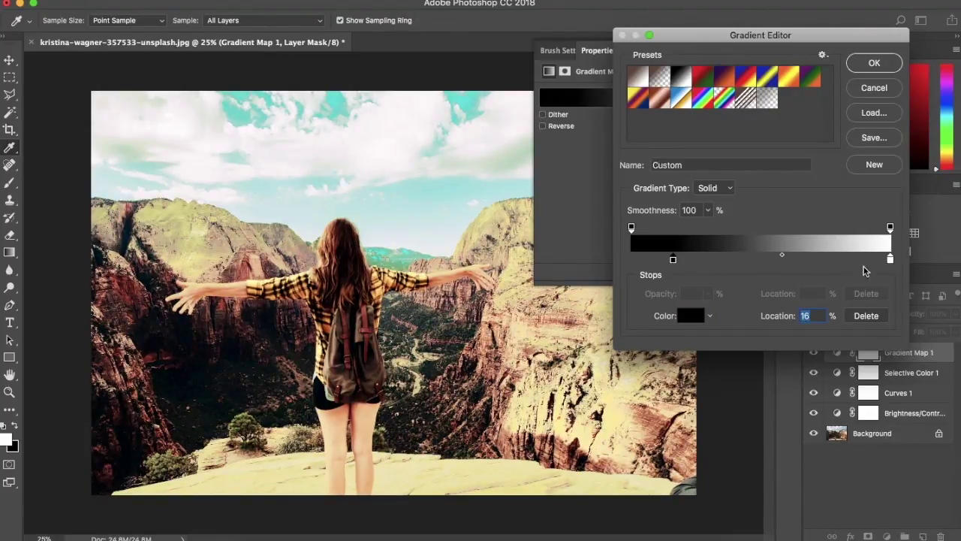
{"action": "left_click_drag", "start_coordinate": [891, 260], "coordinate": [854, 261]}
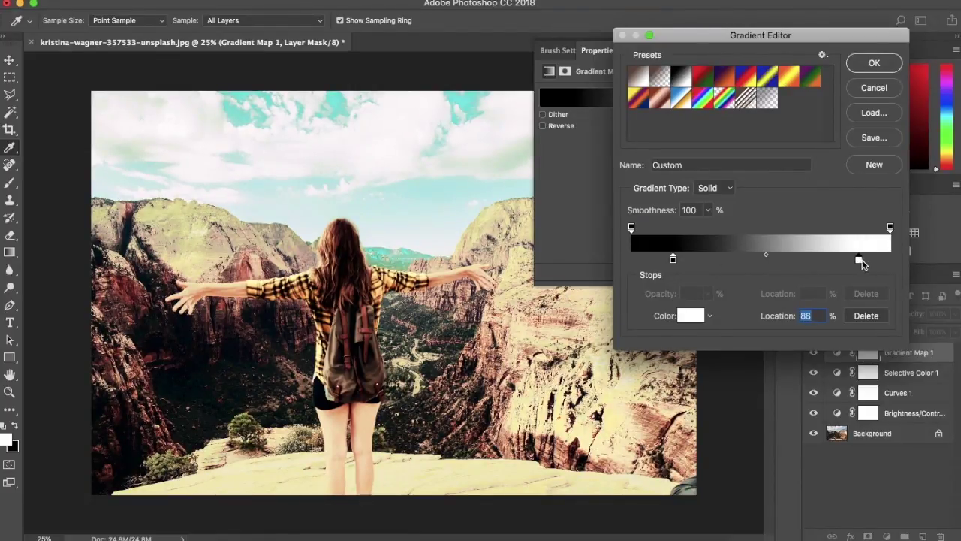
{"action": "left_click_drag", "start_coordinate": [860, 259], "coordinate": [895, 260]}
{"action": "left_click_drag", "start_coordinate": [674, 258], "coordinate": [615, 263]}
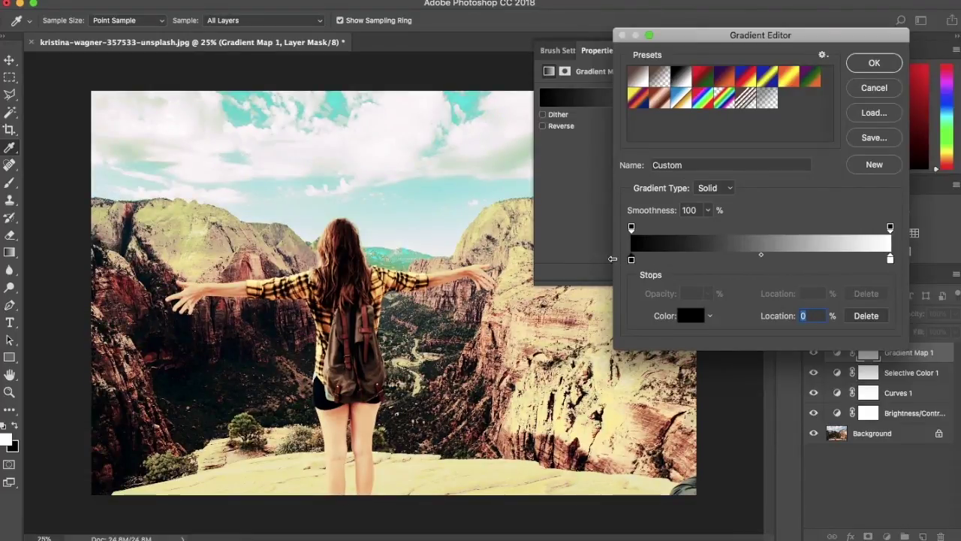
{"action": "left_click", "coordinate": [873, 65]}
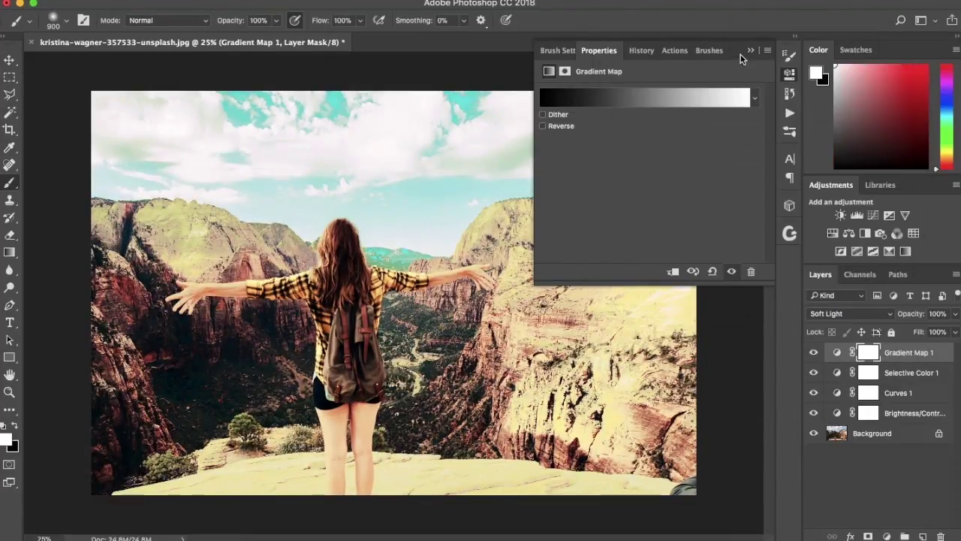
Preview Dither and Reverse, leave both off, and collapse the Properties panel.
{"action": "left_click", "coordinate": [559, 119]}
{"action": "left_click", "coordinate": [559, 118]}
{"action": "left_click", "coordinate": [561, 128]}
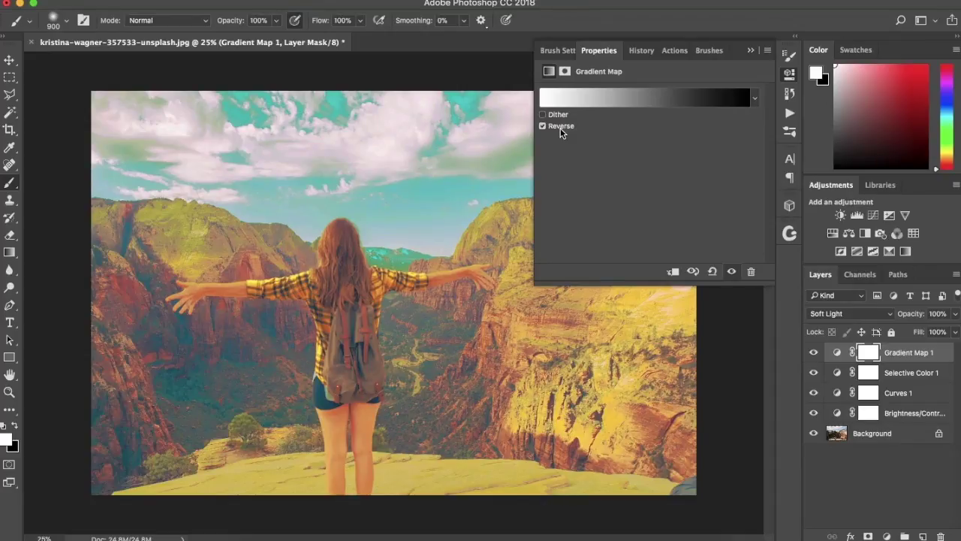
{"action": "left_click", "coordinate": [561, 128]}
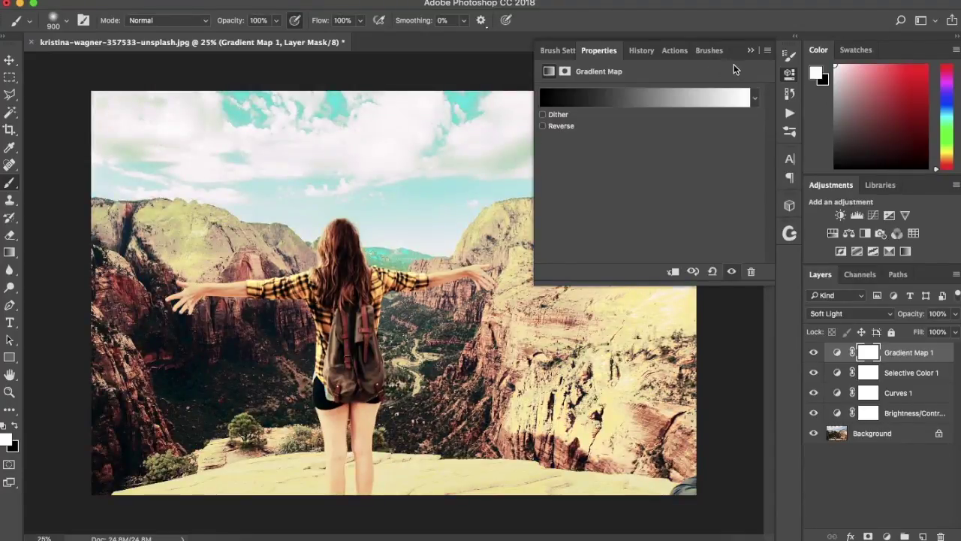
{"action": "left_click", "coordinate": [752, 52]}
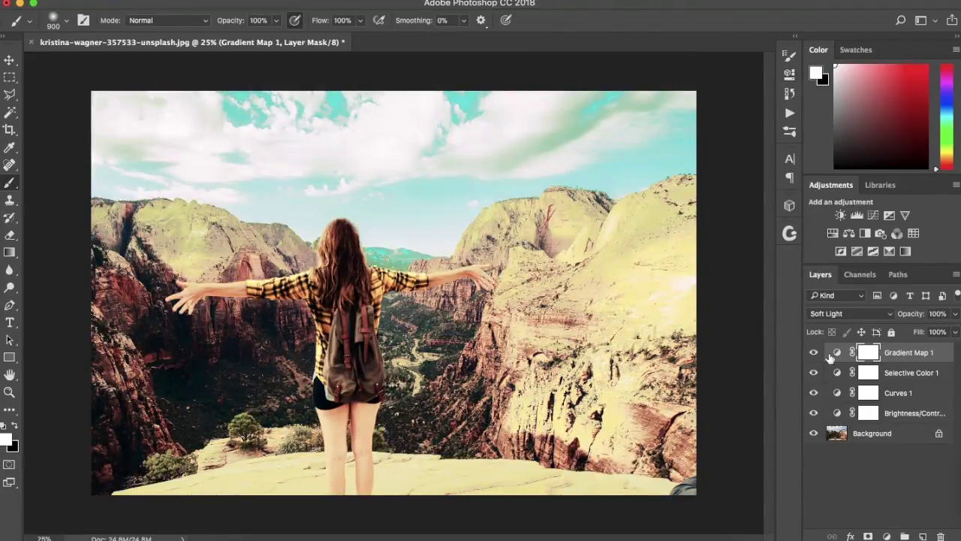